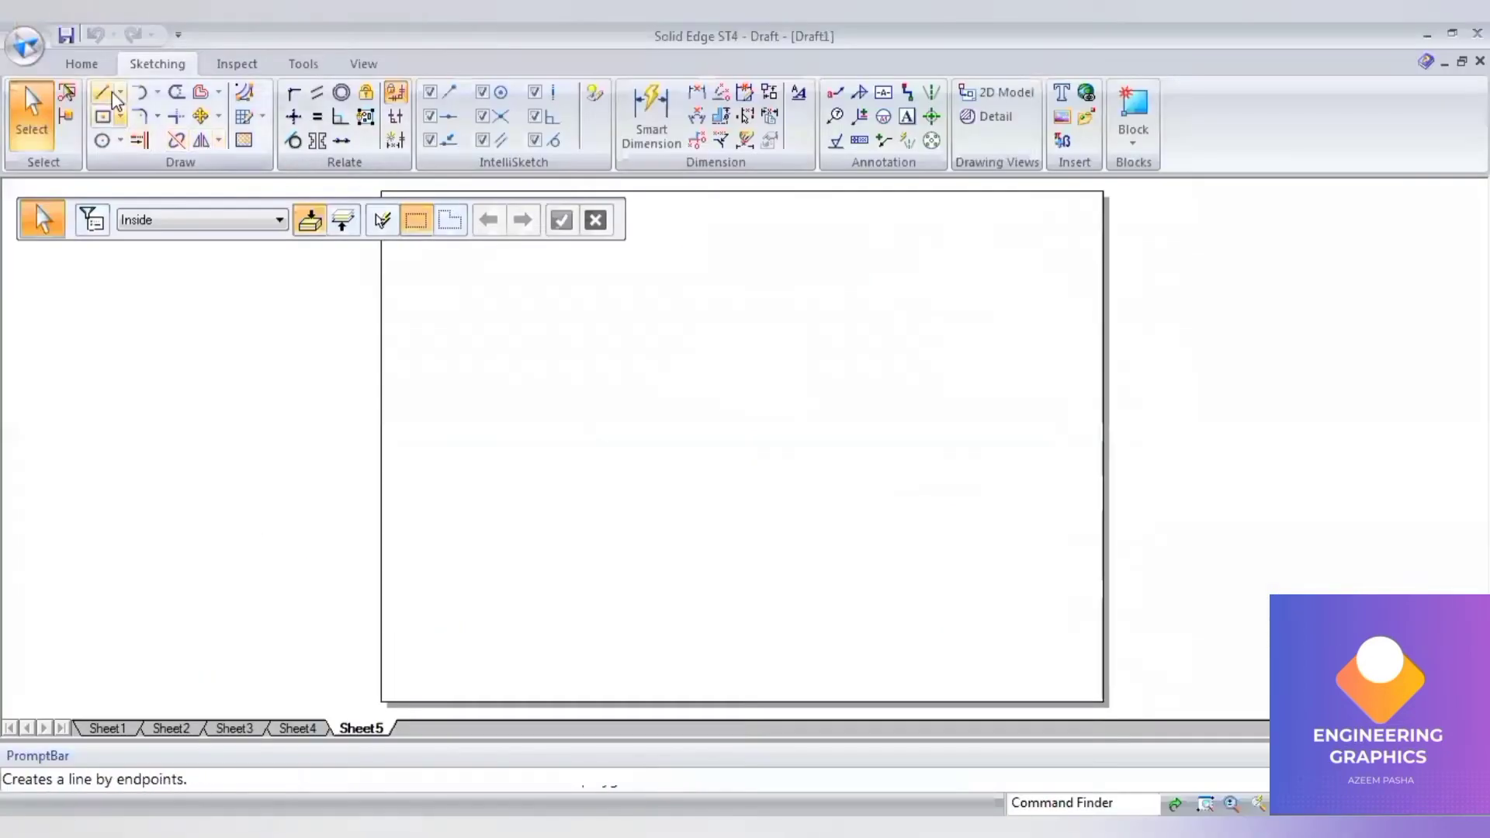
Draw the horizontal base line and set the line width to 0.50 mm
click(295, 219)
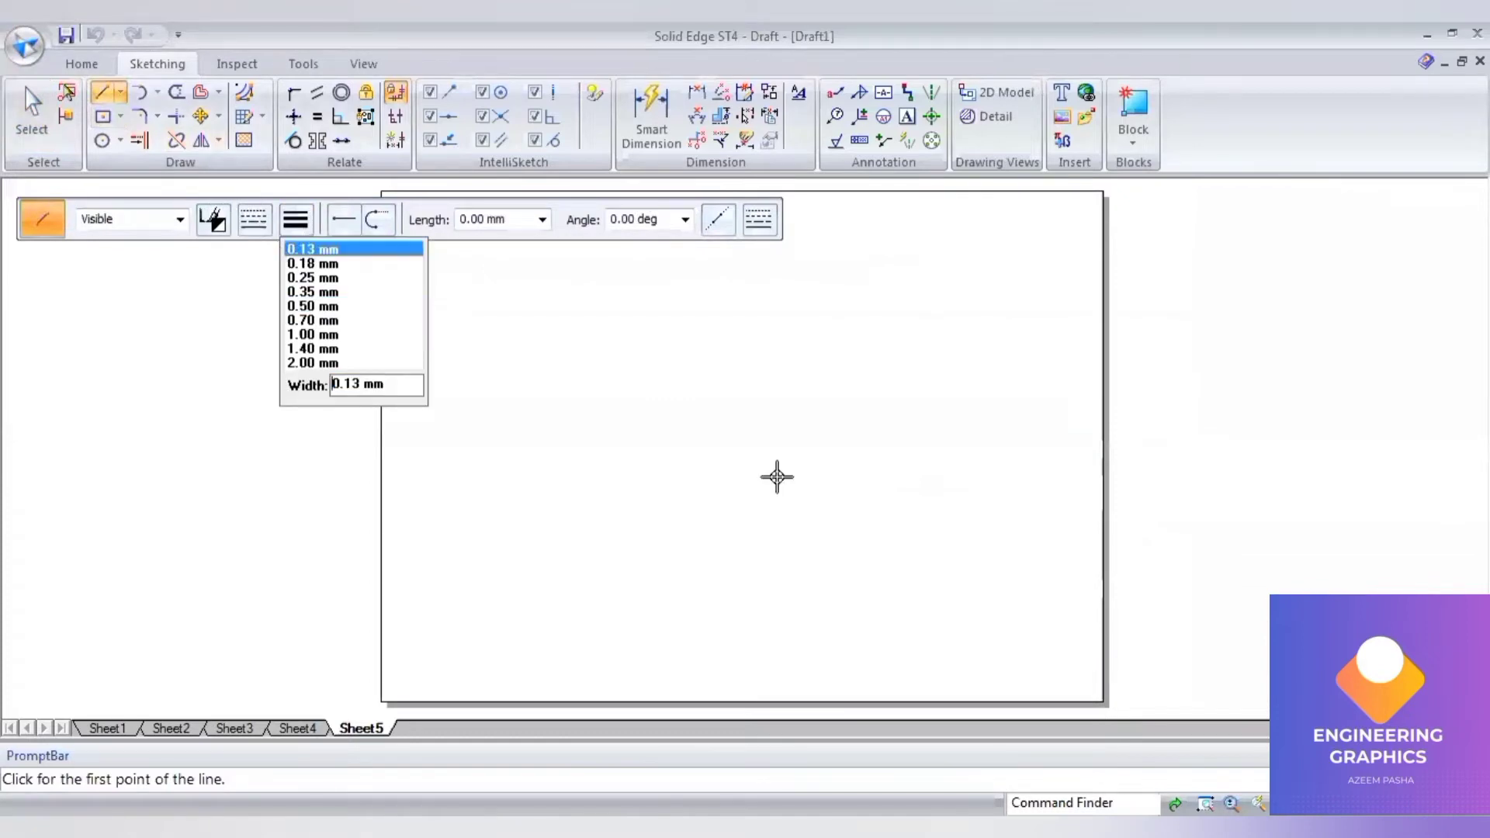
click(517, 617)
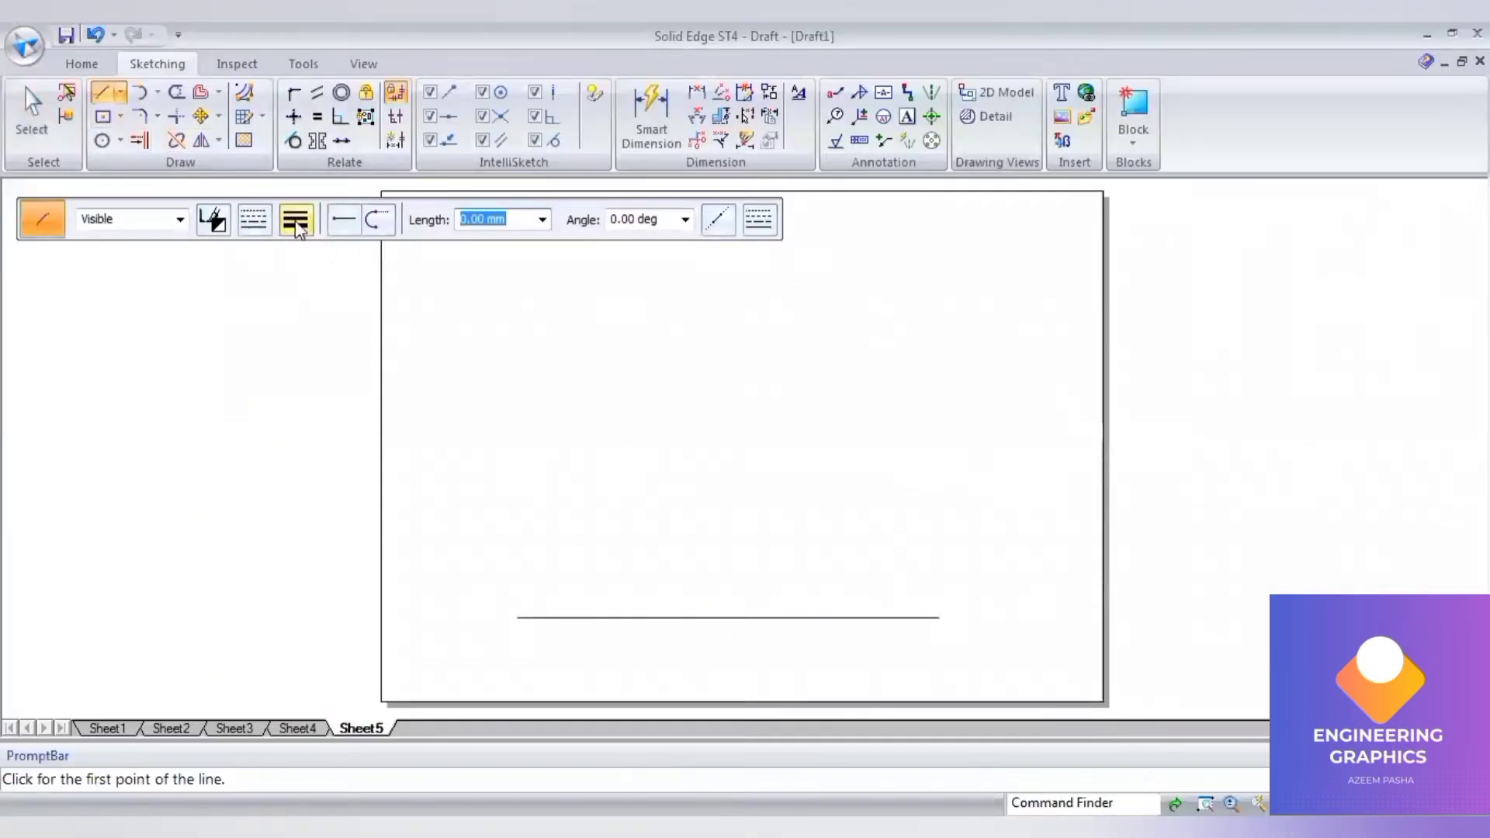
click(297, 229)
click(310, 305)
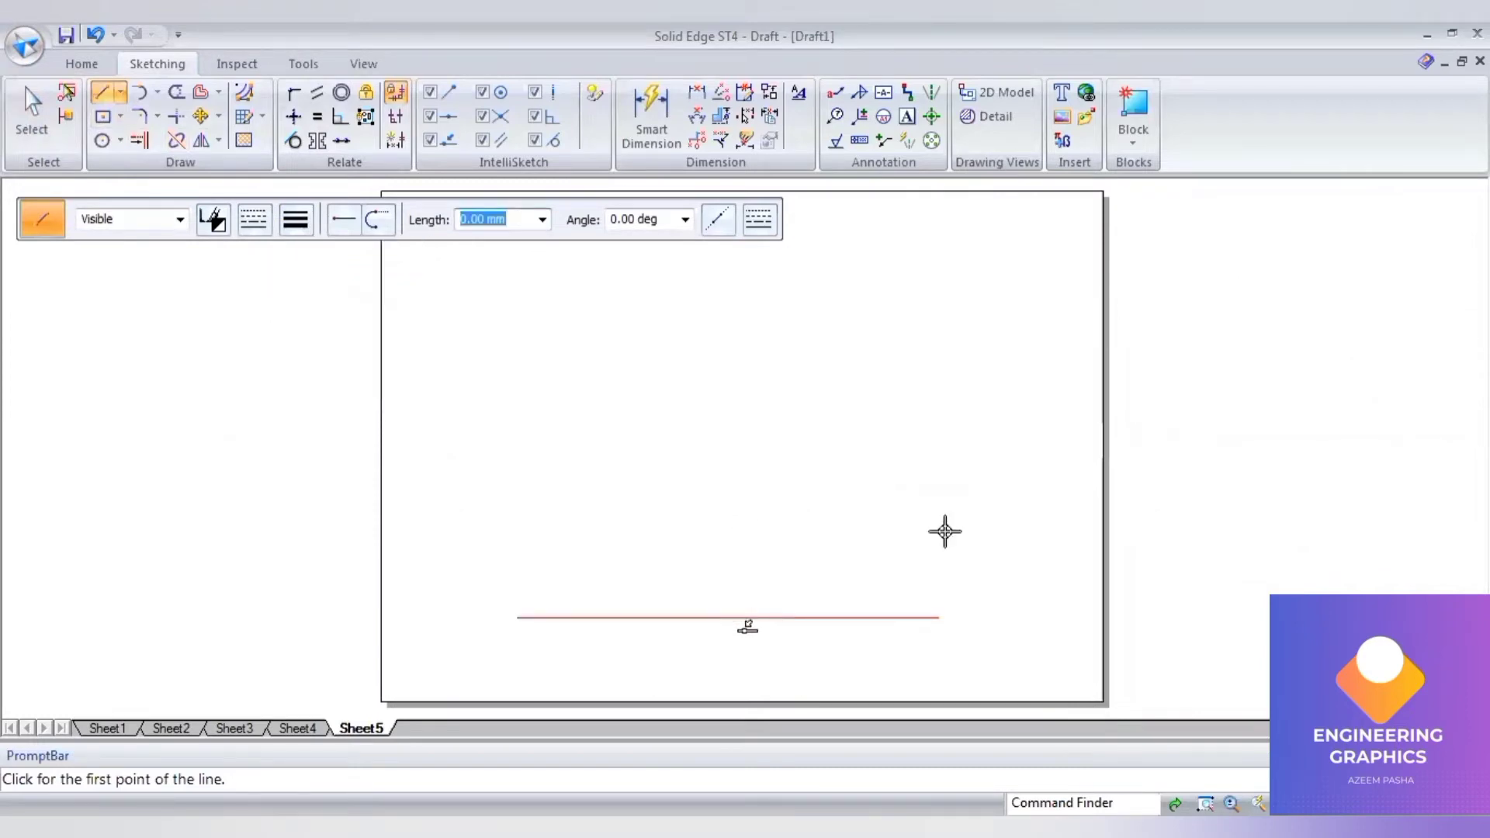
Draw three 80 mm rhombus sides at 30°, 150° and 210° starting on the base line
click(721, 617)
text(80)
key(Tab)
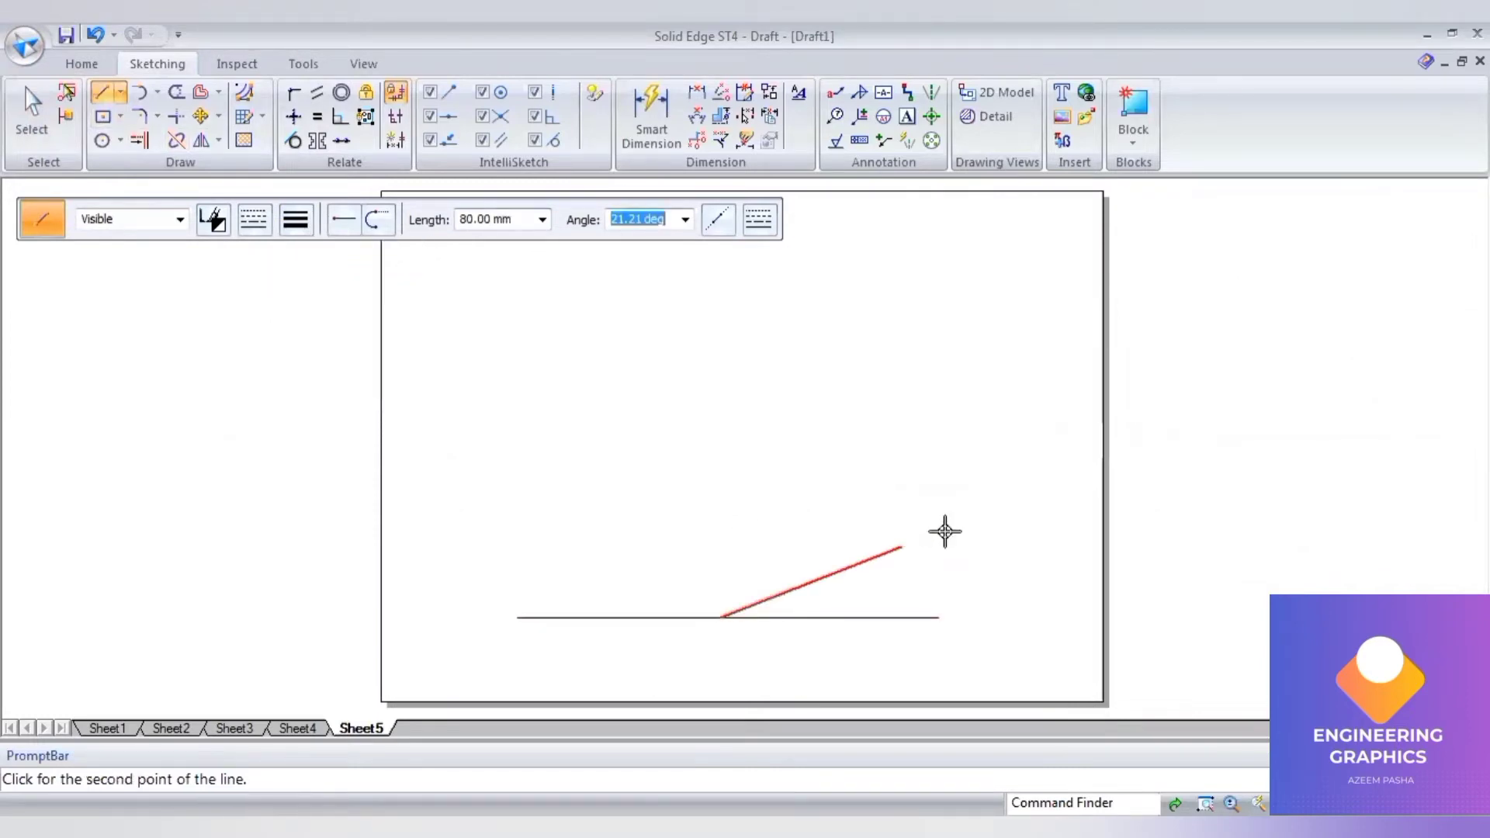
text(30)
key(Return)
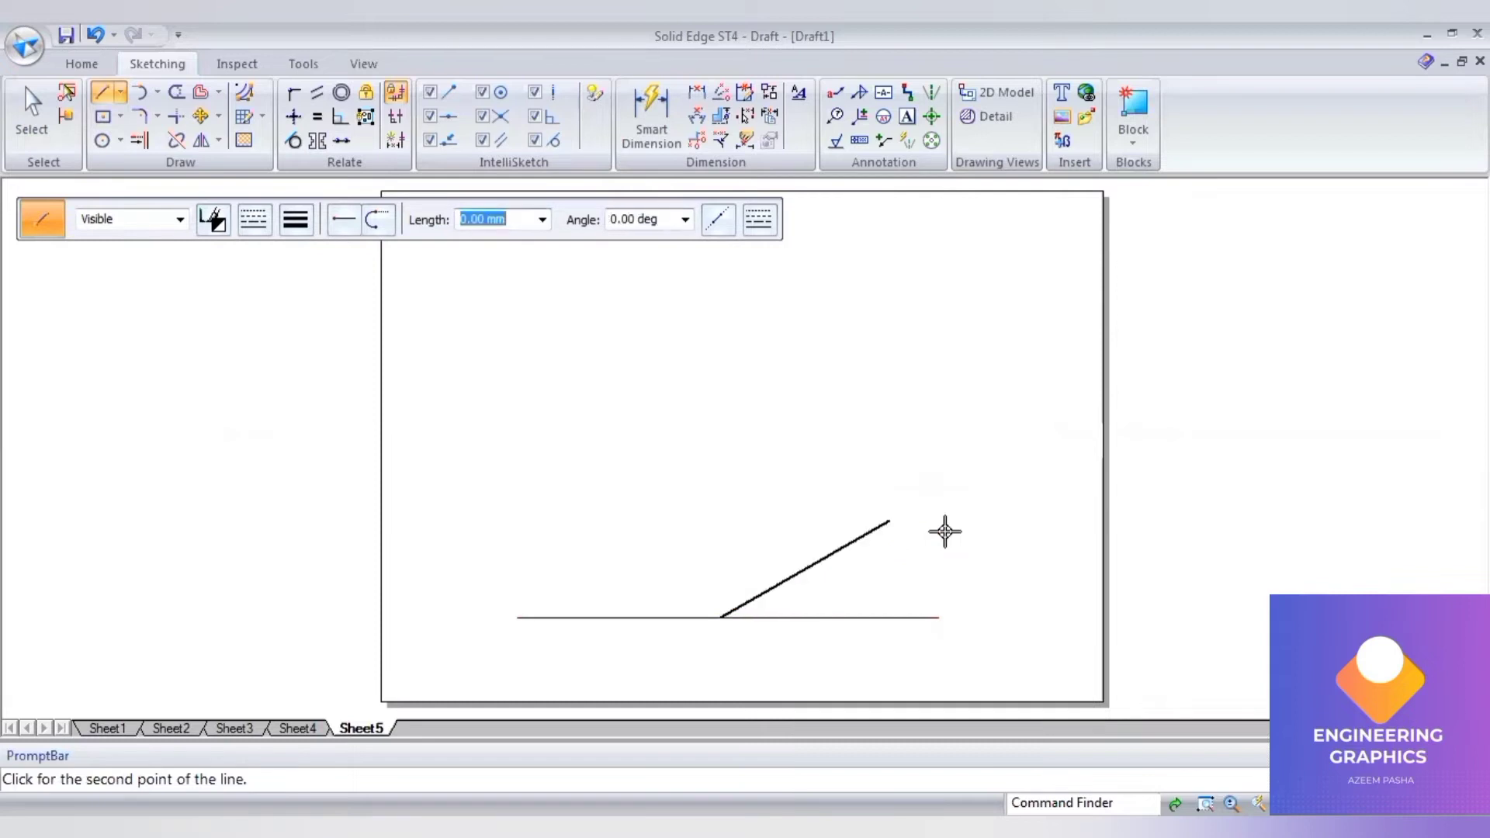
text(80)
key(Tab)
text(1)
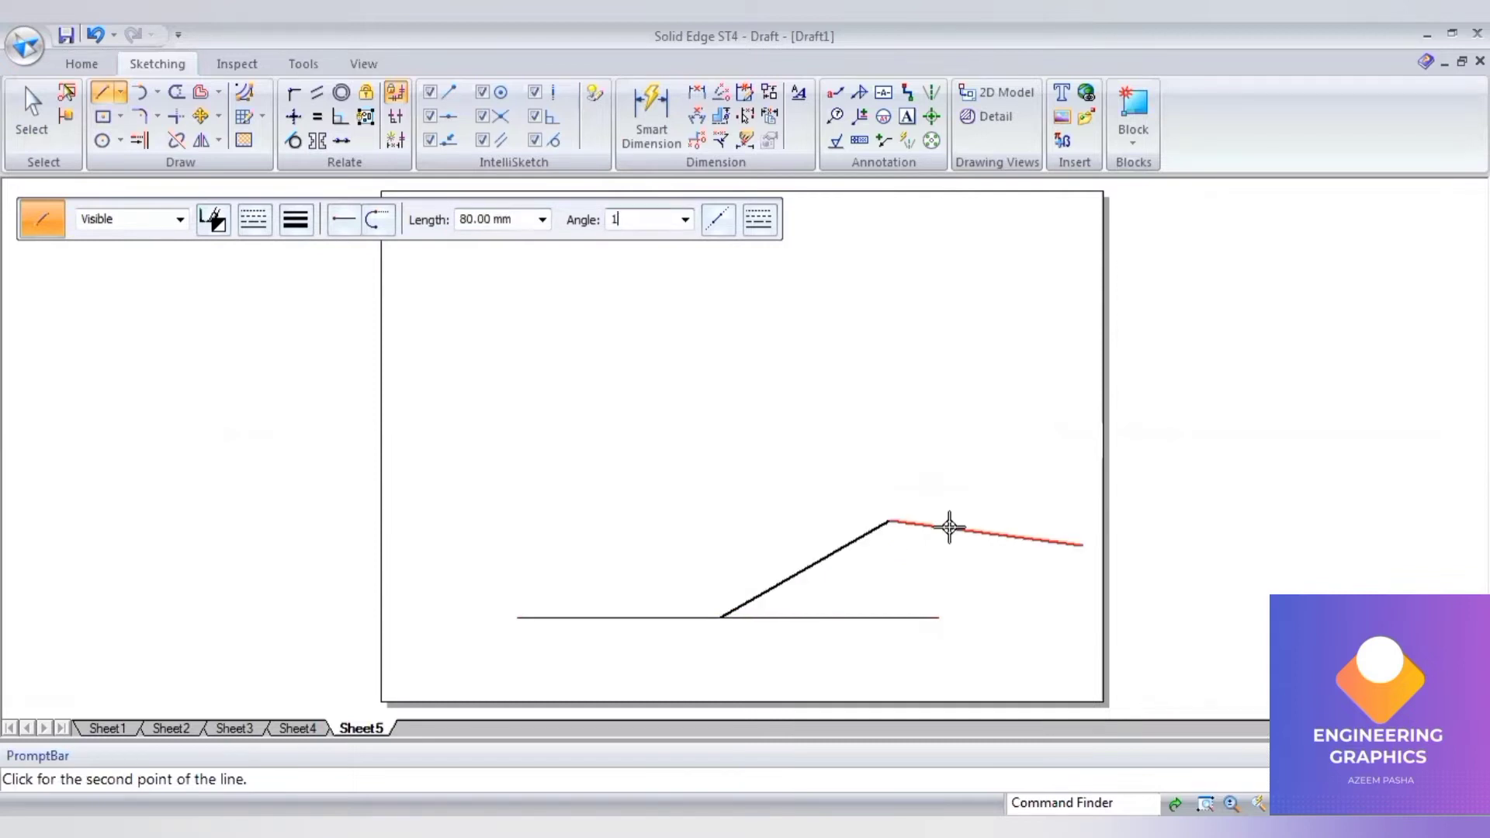
key(Return)
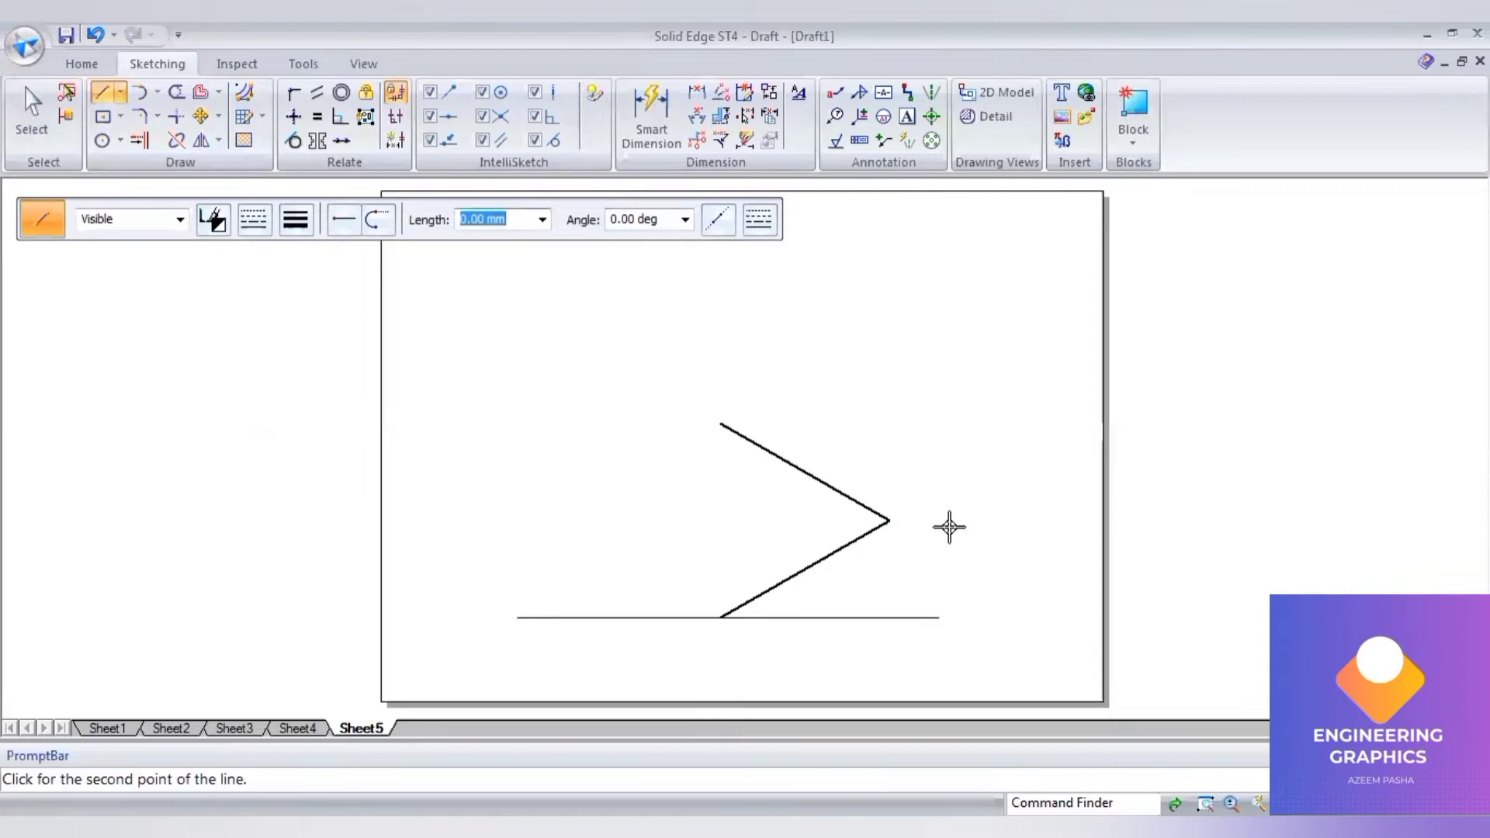
text(80)
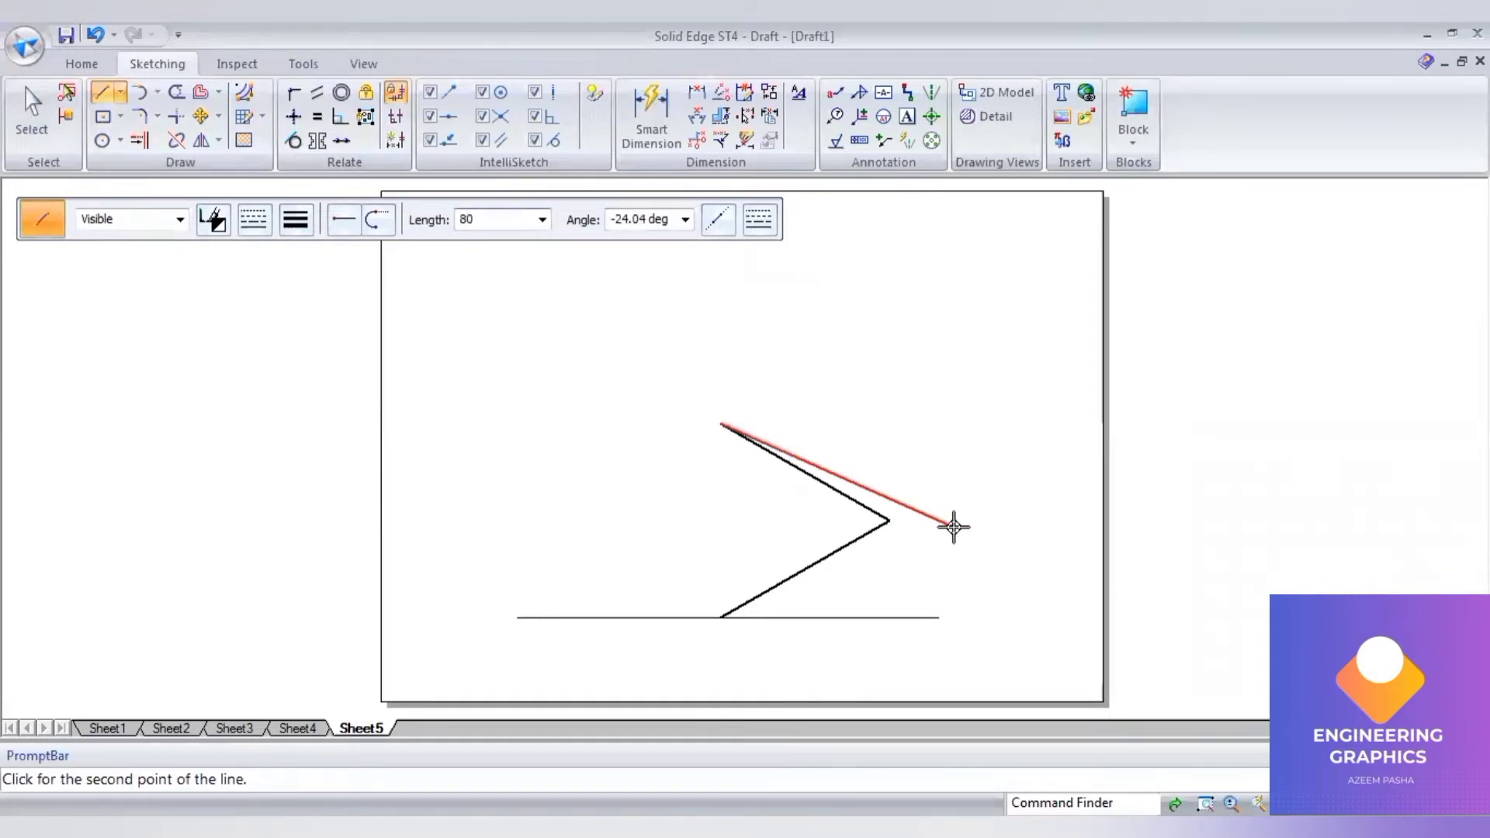
key(Tab)
text(2)
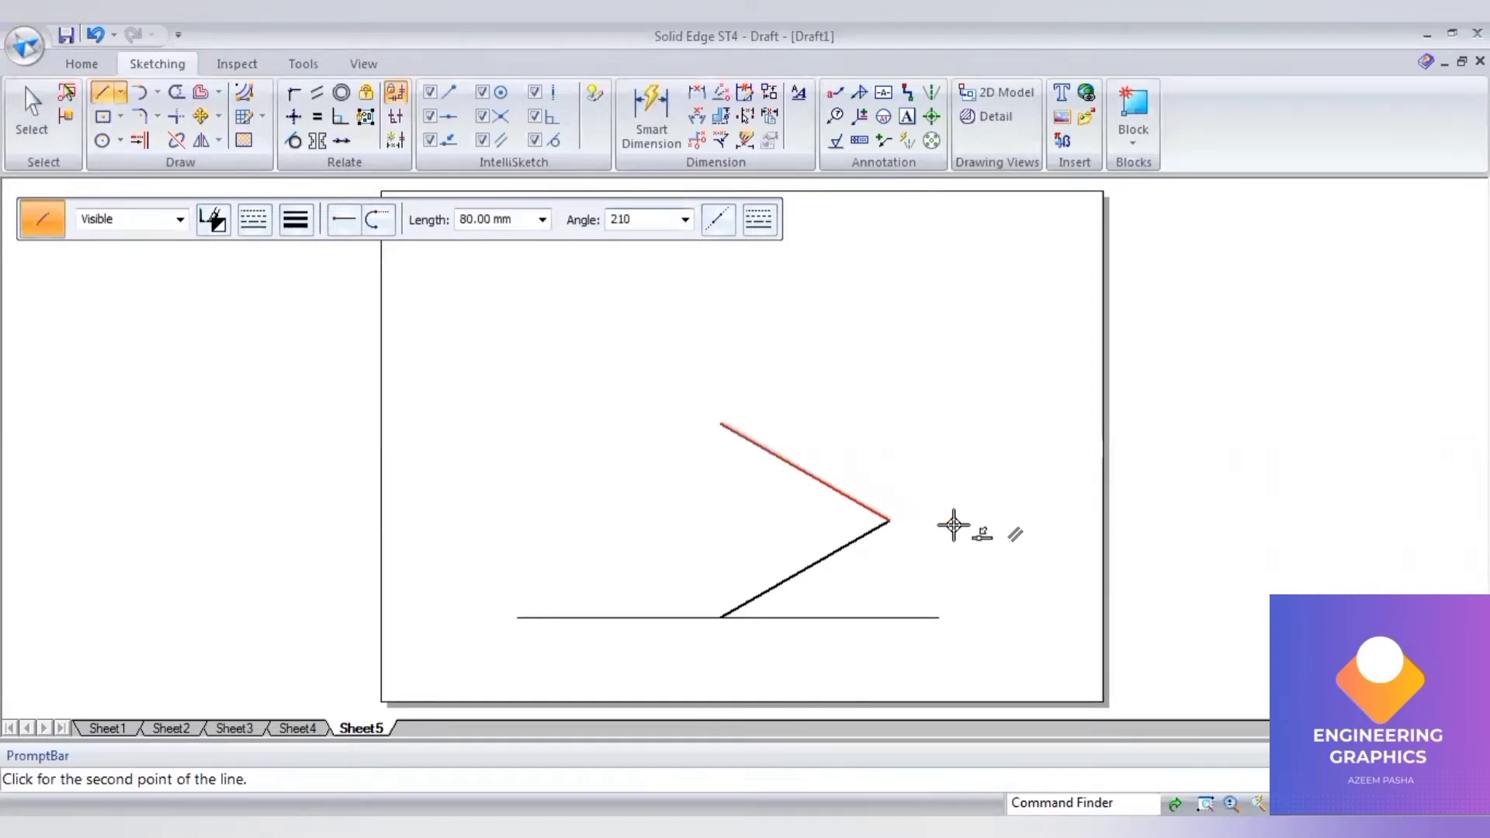
key(Return)
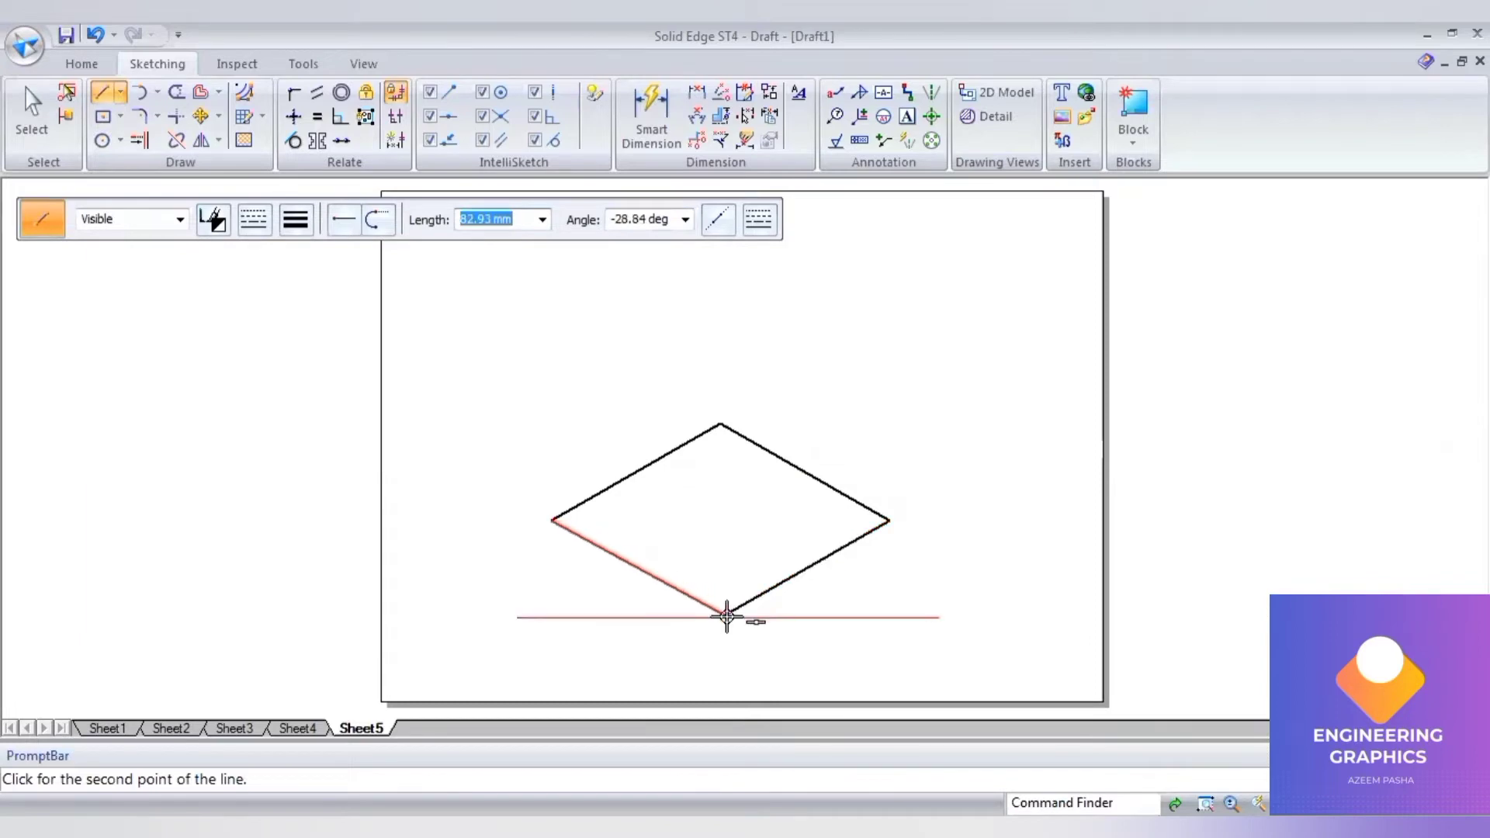
Close the rhombus and draw a 20 mm vertical edge at its left corner
click(723, 615)
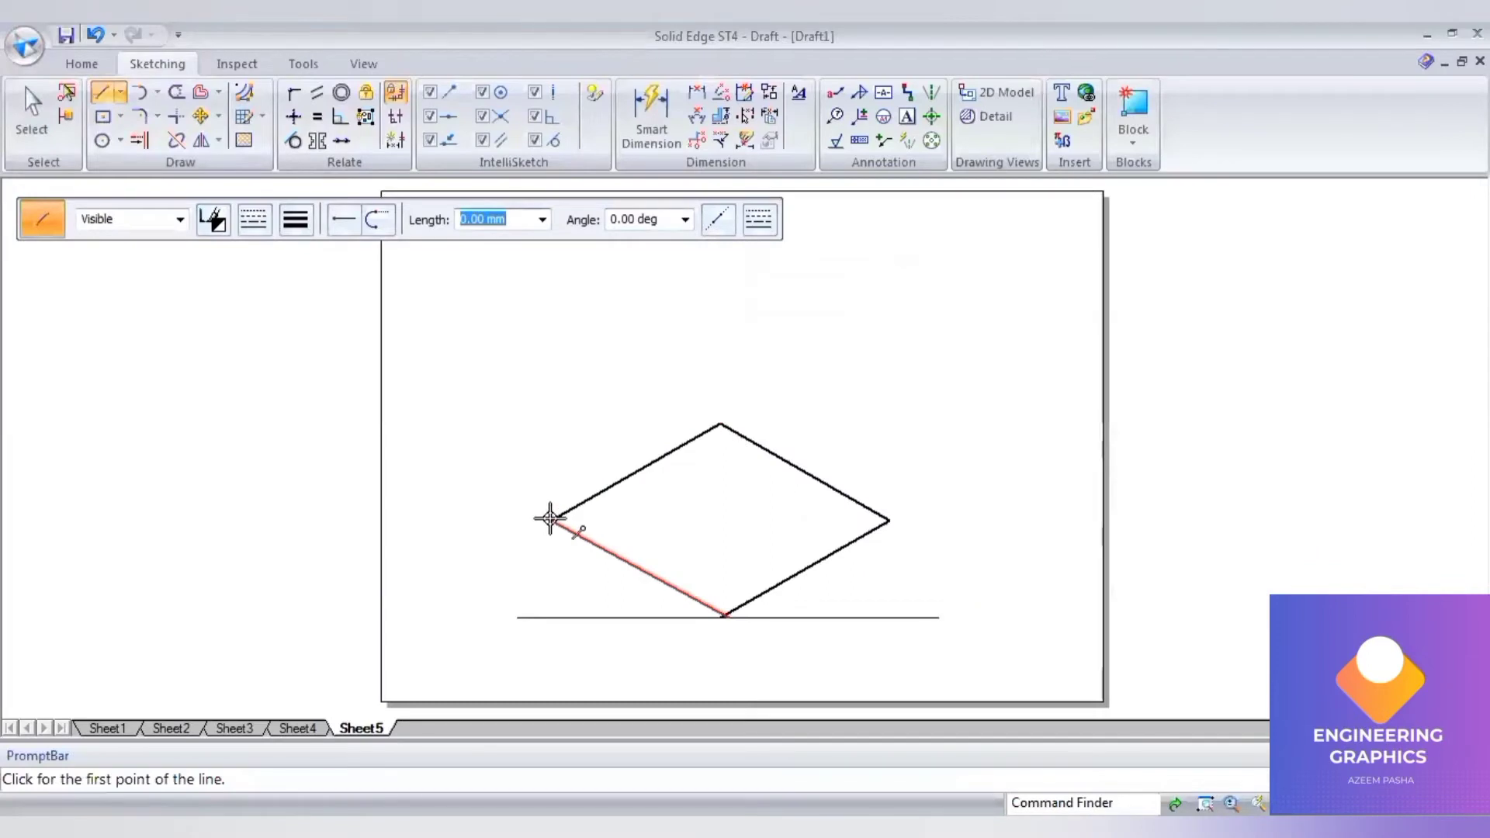
click(551, 520)
text(20)
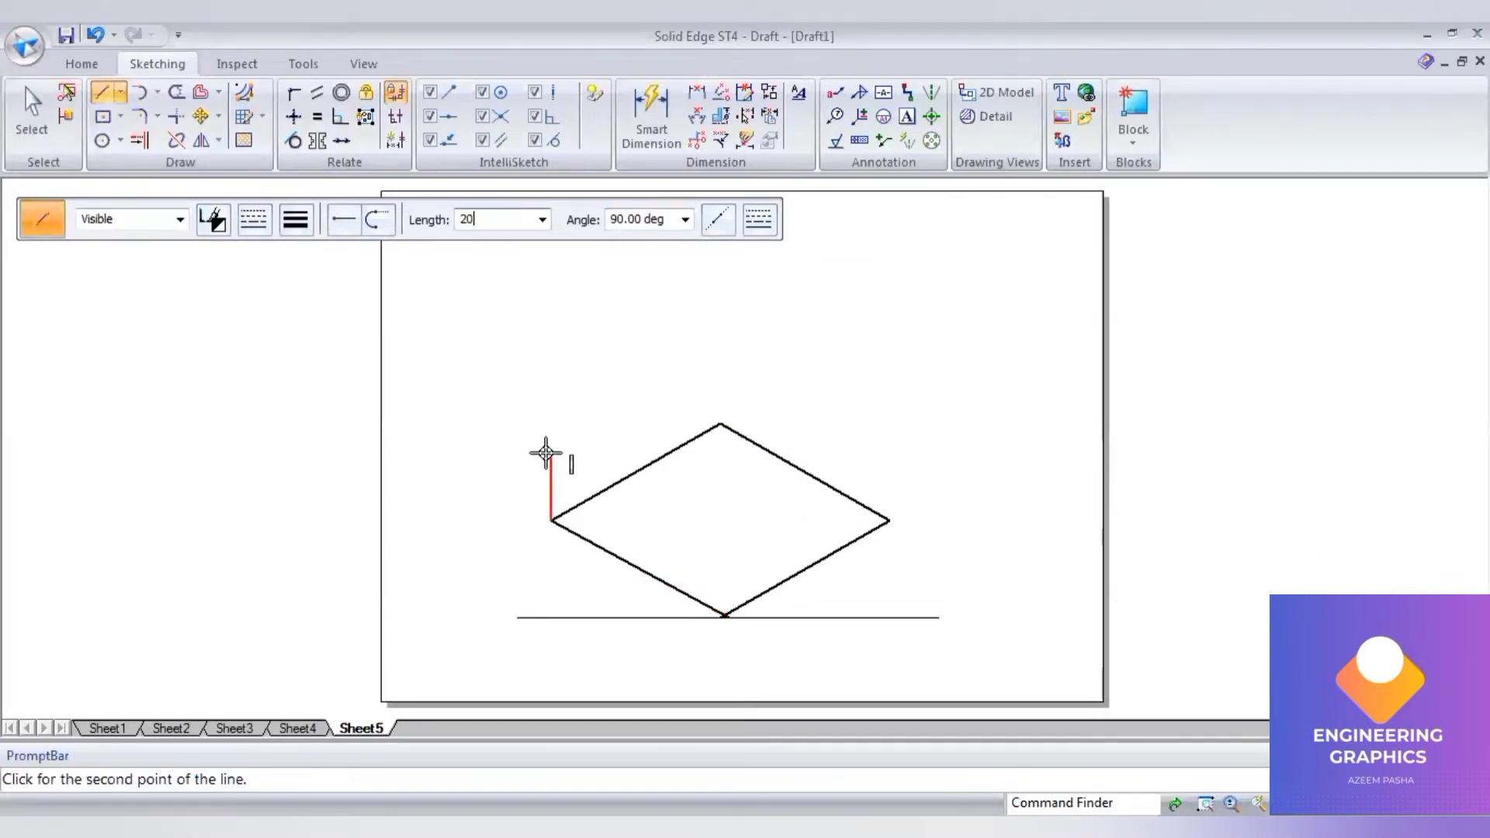
key(Tab)
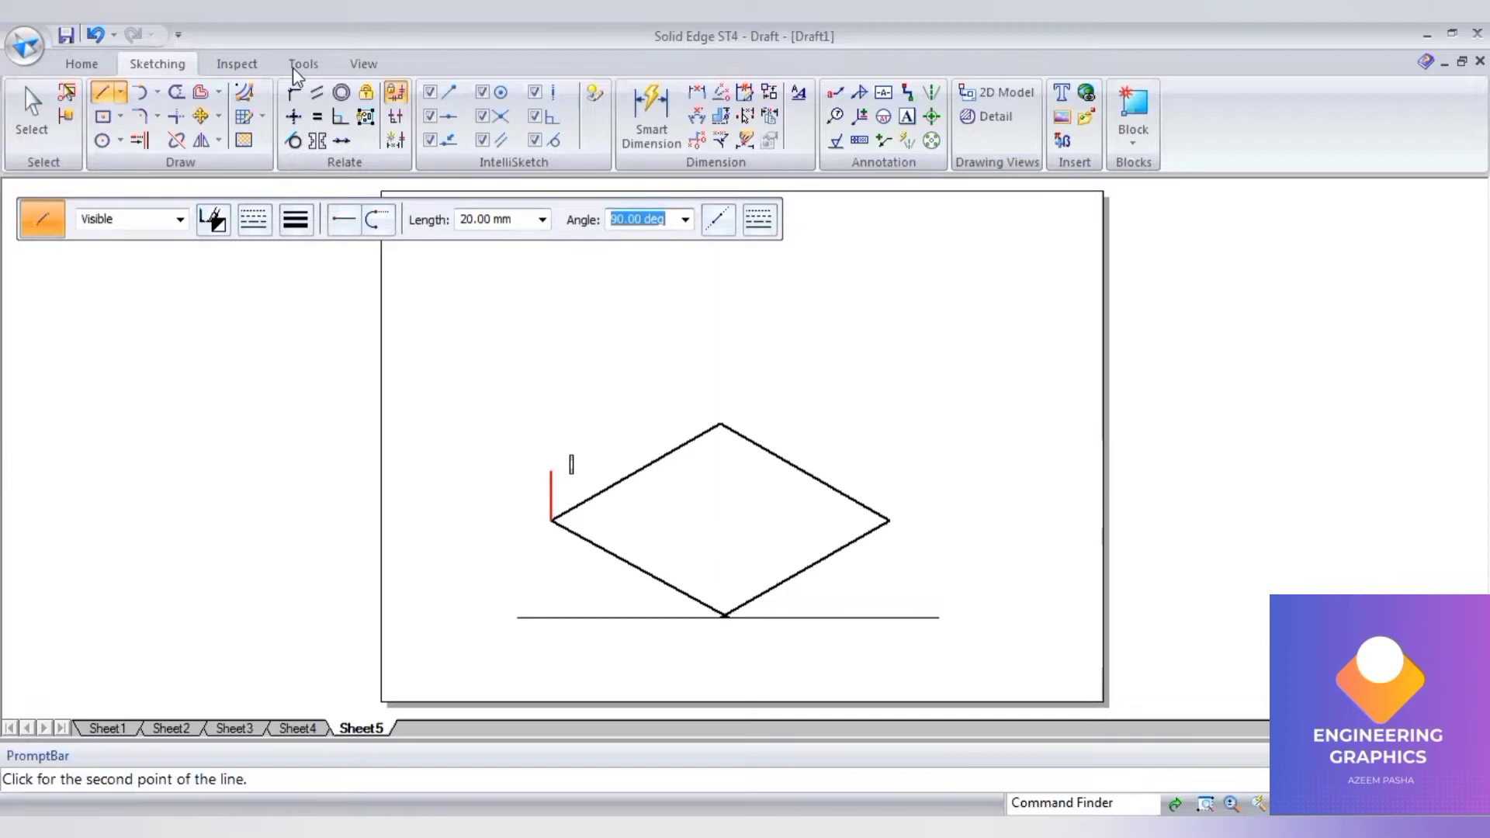
key(Return)
Copy the vertical edge onto the rhombus's top and right corners
click(201, 113)
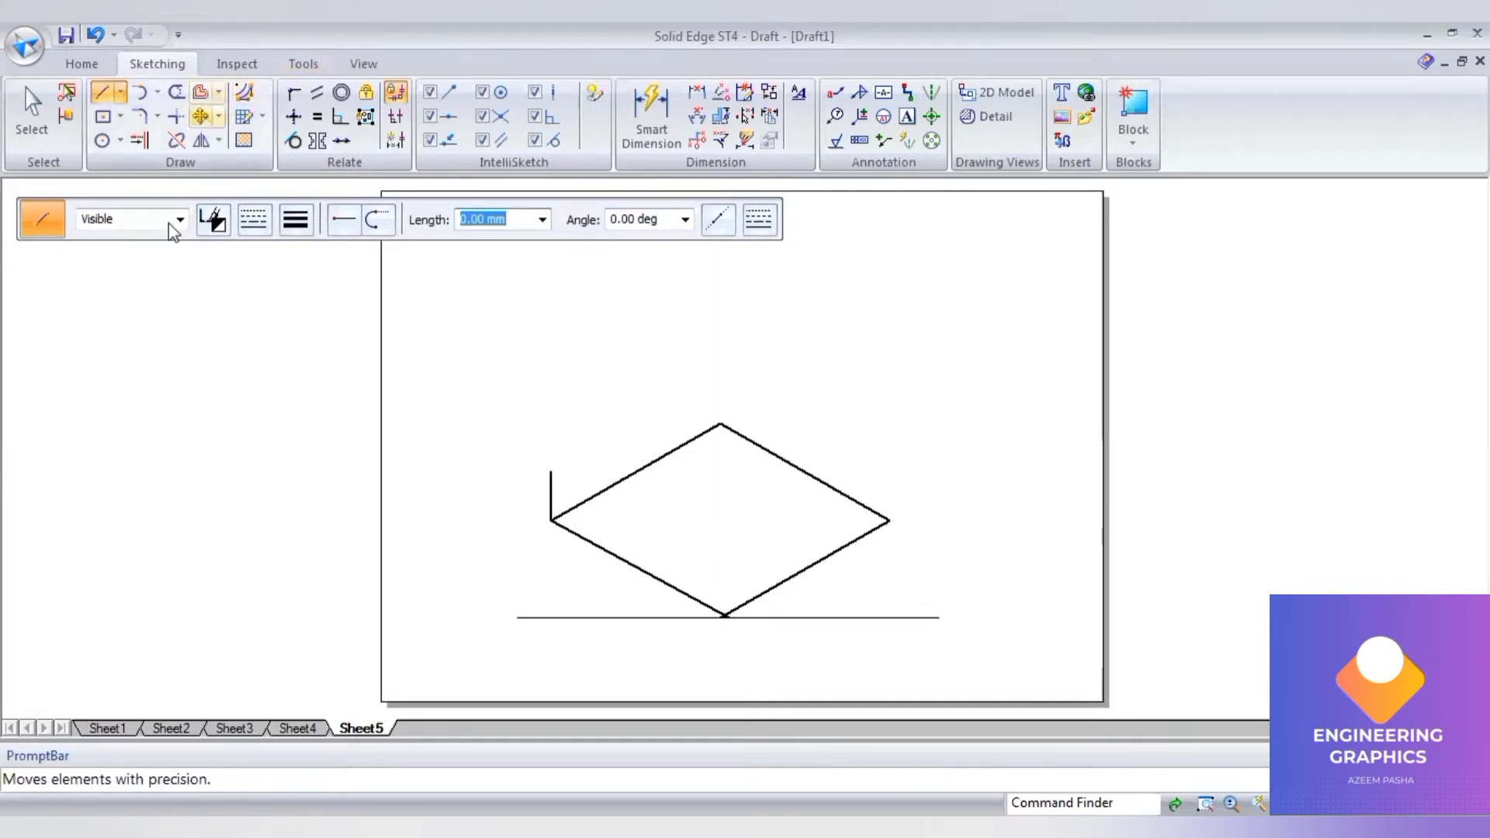
click(549, 490)
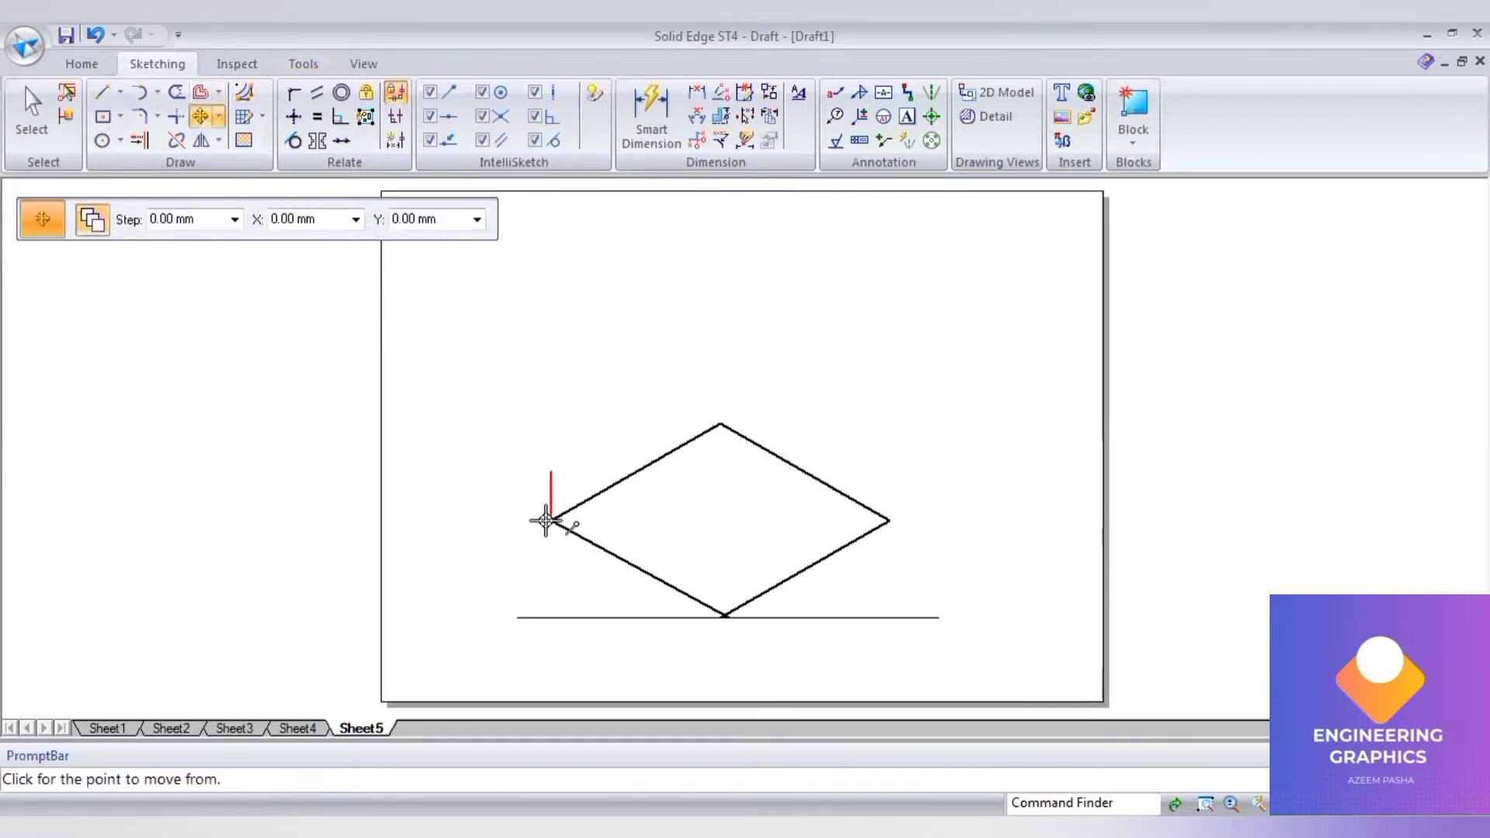
click(546, 519)
click(722, 422)
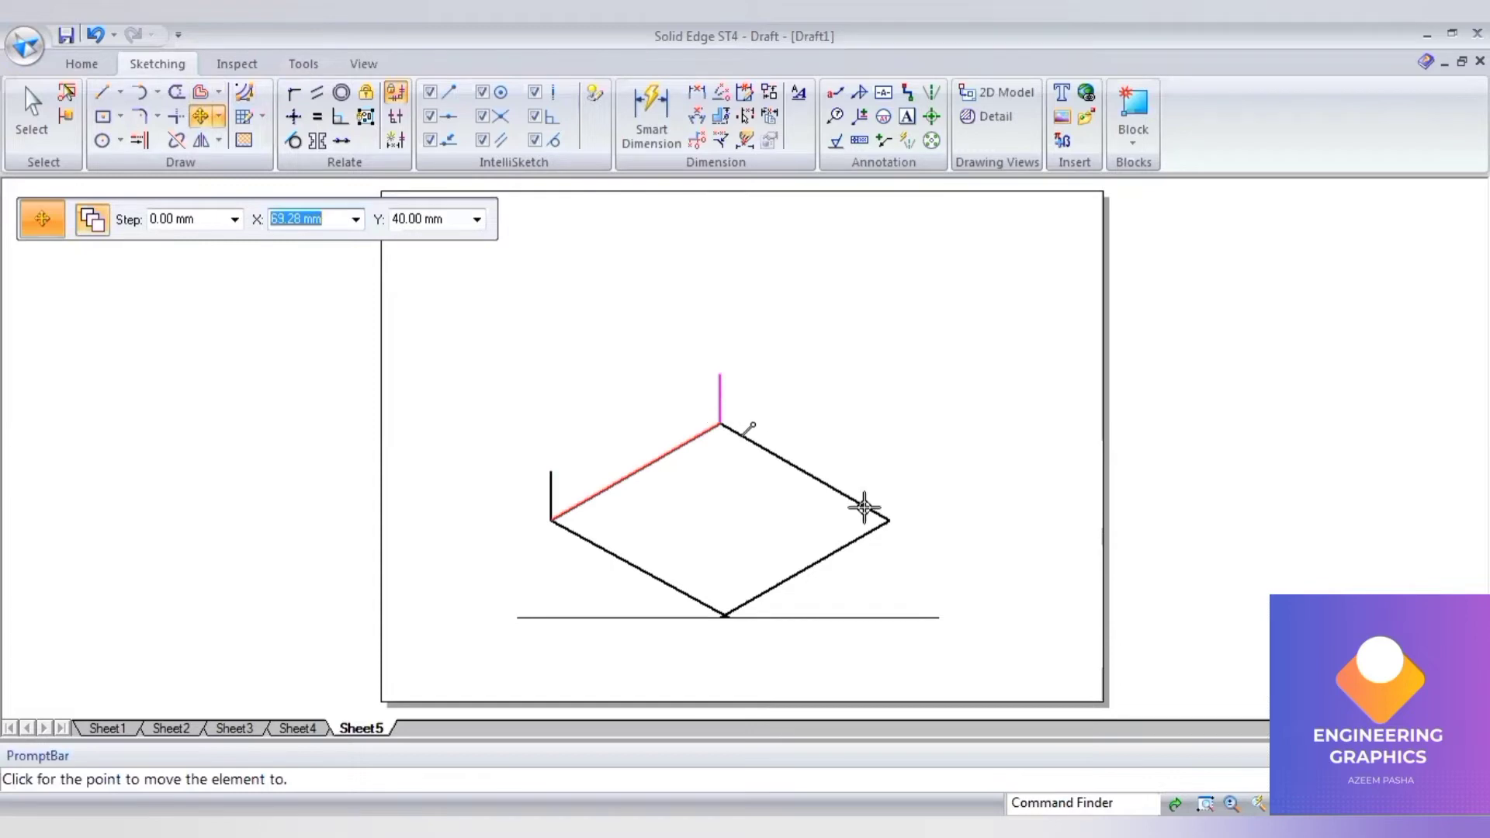
click(890, 520)
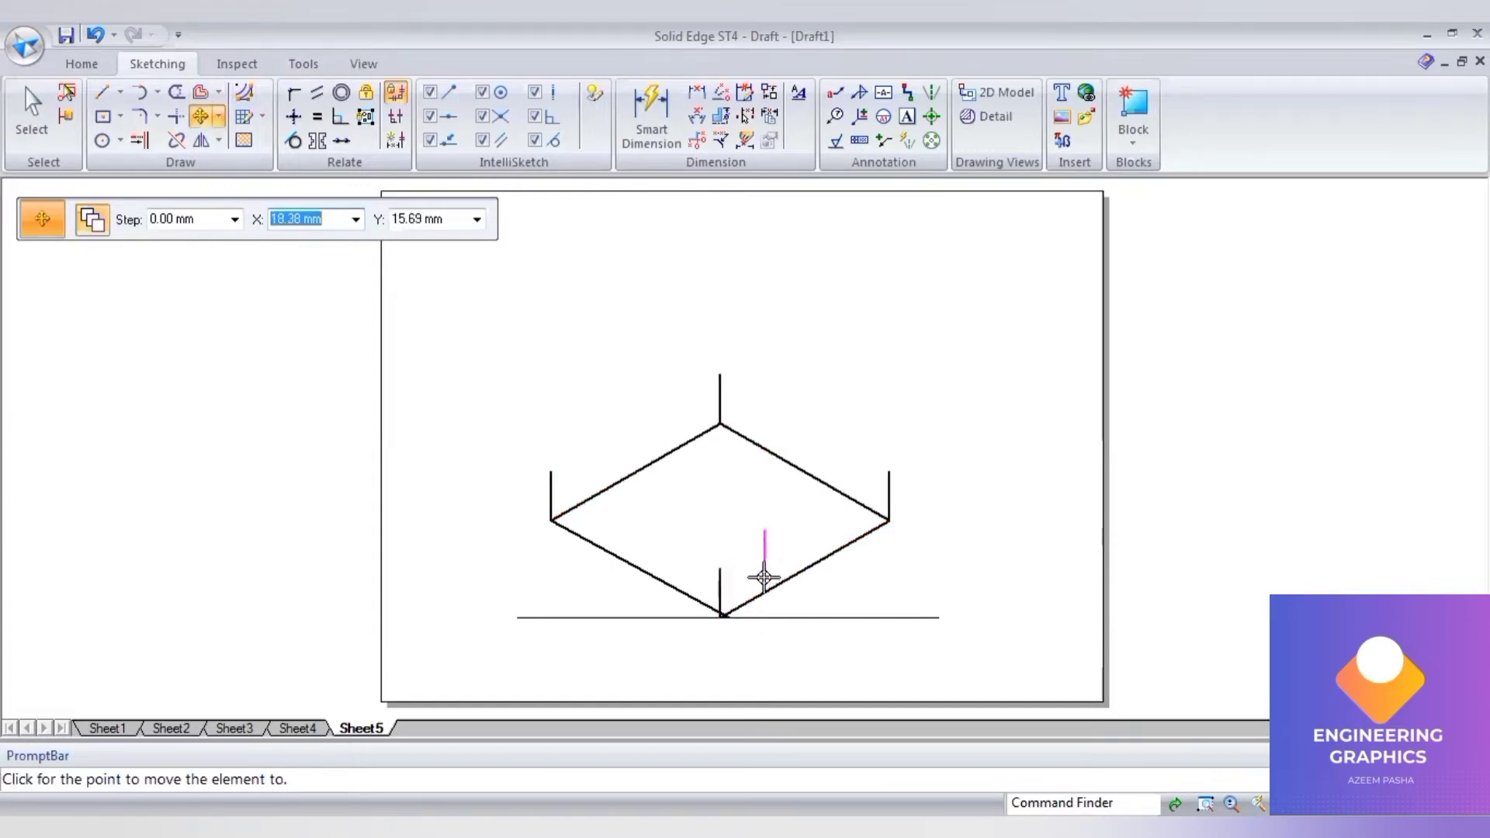
key(Escape)
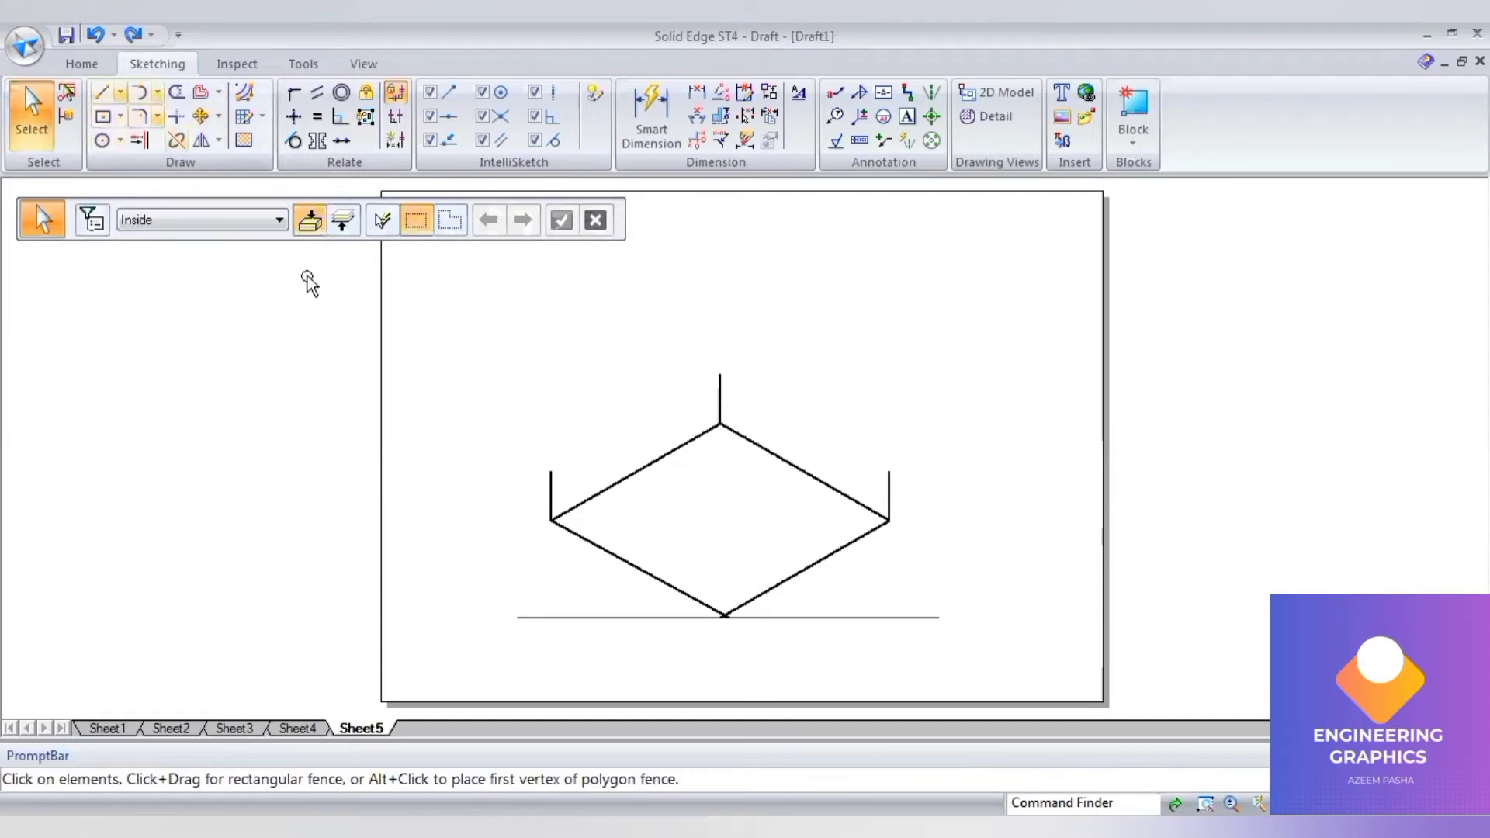
Copy the top-corner vertical edge down to the bottom corner
click(718, 392)
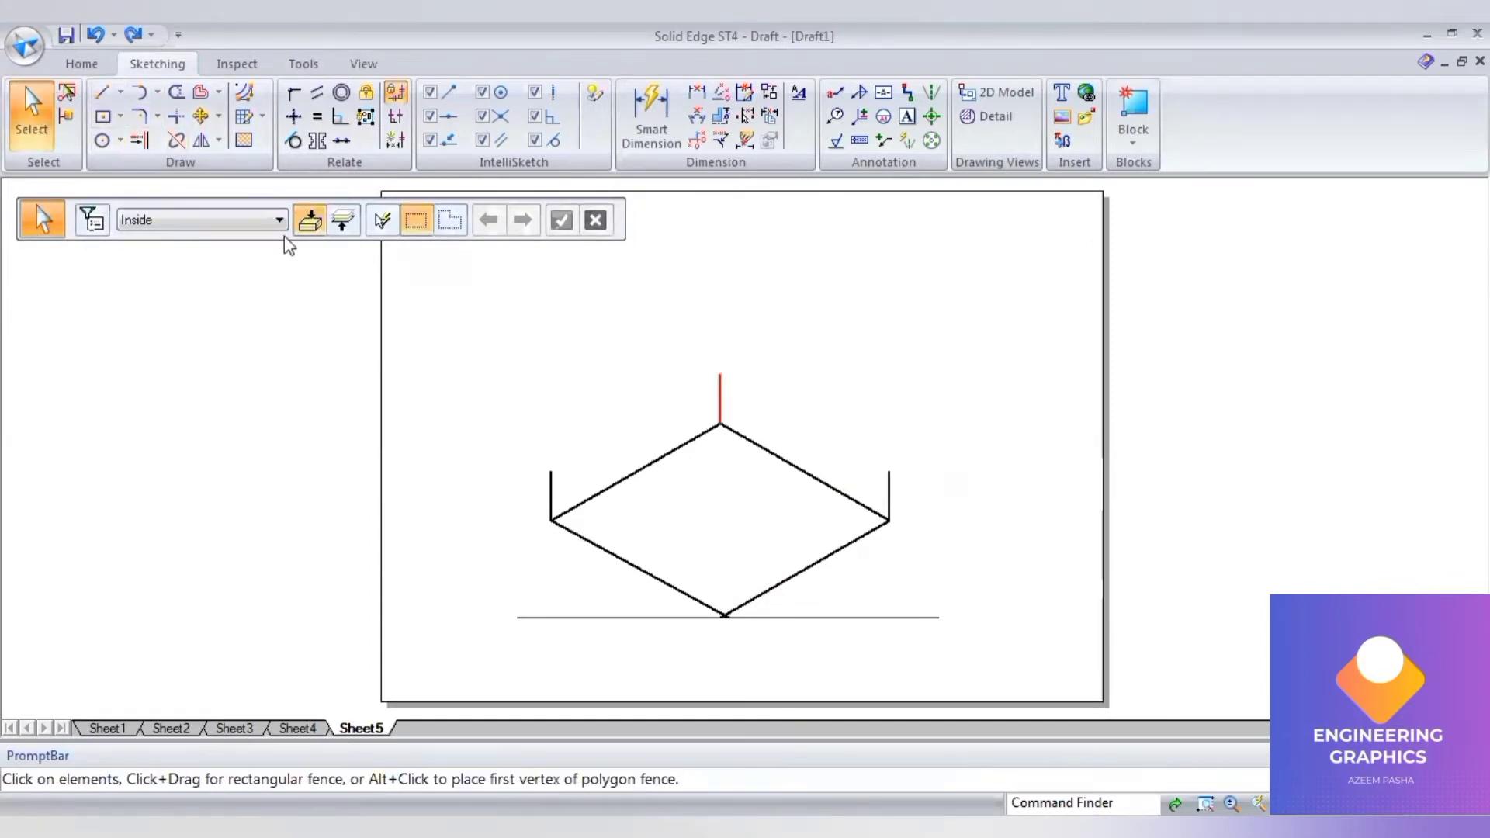
click(210, 124)
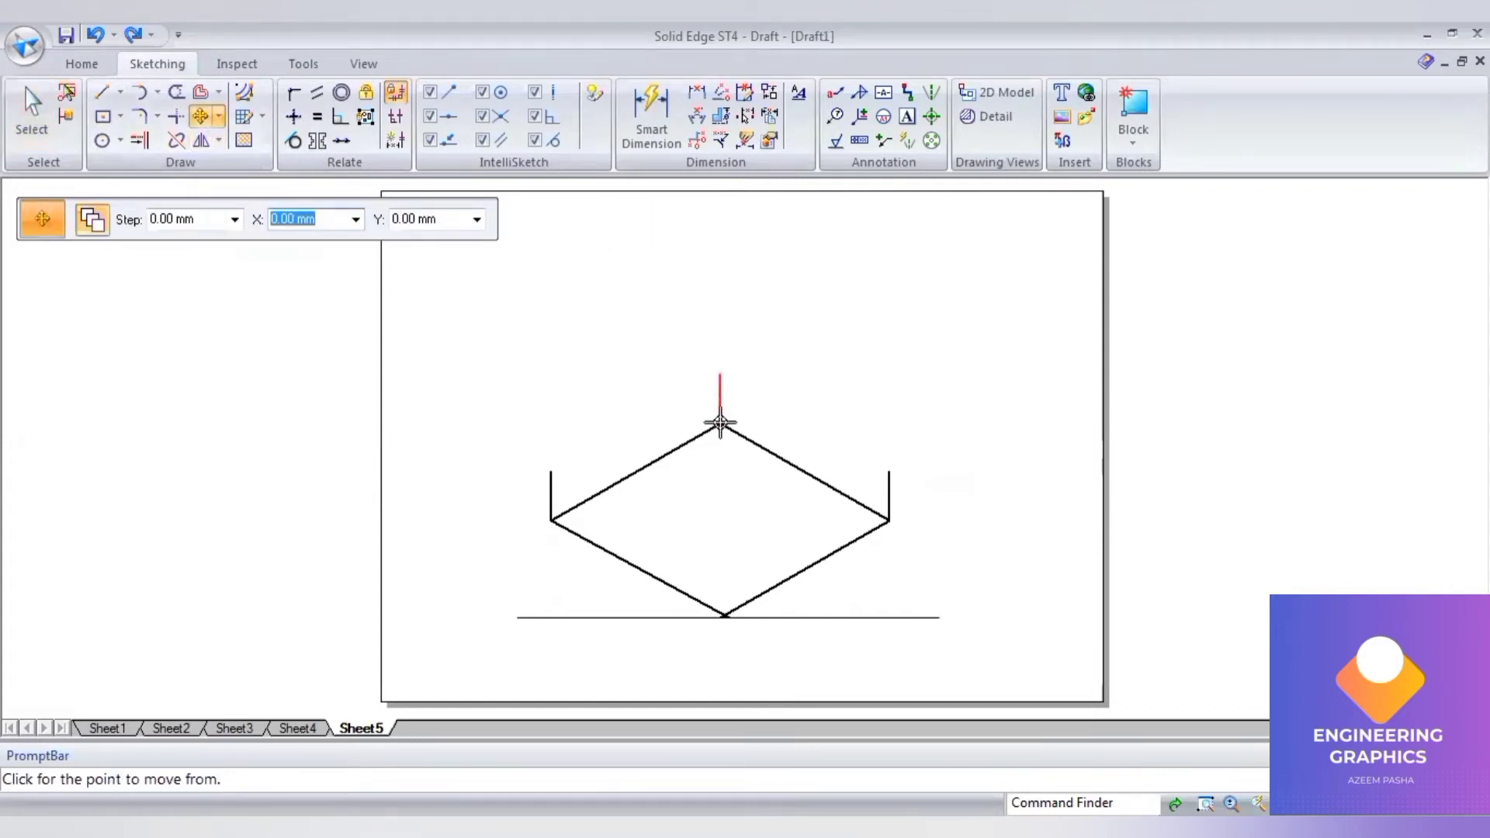
click(720, 423)
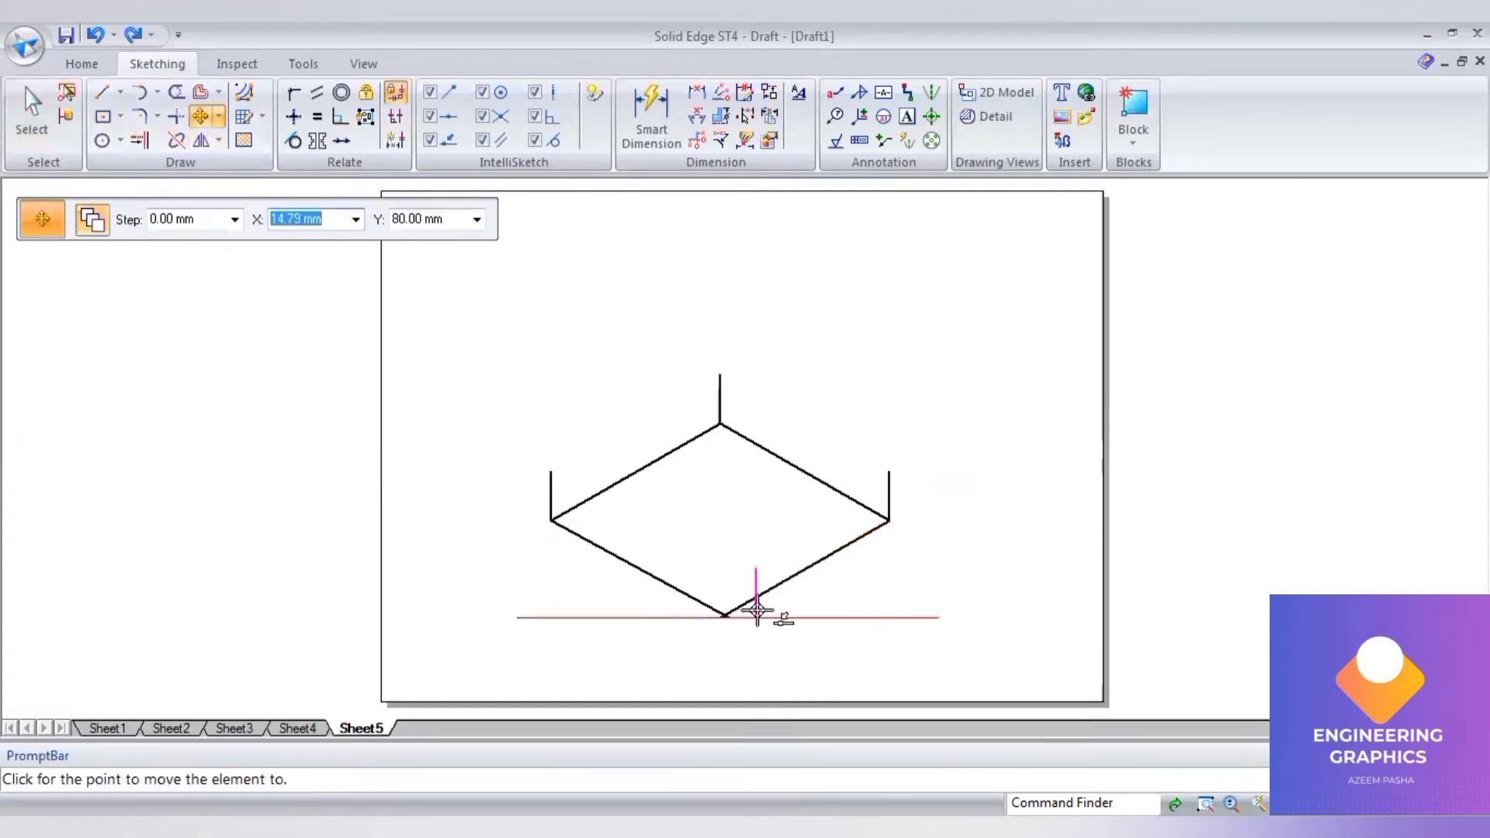
scroll(756, 613, up, 3)
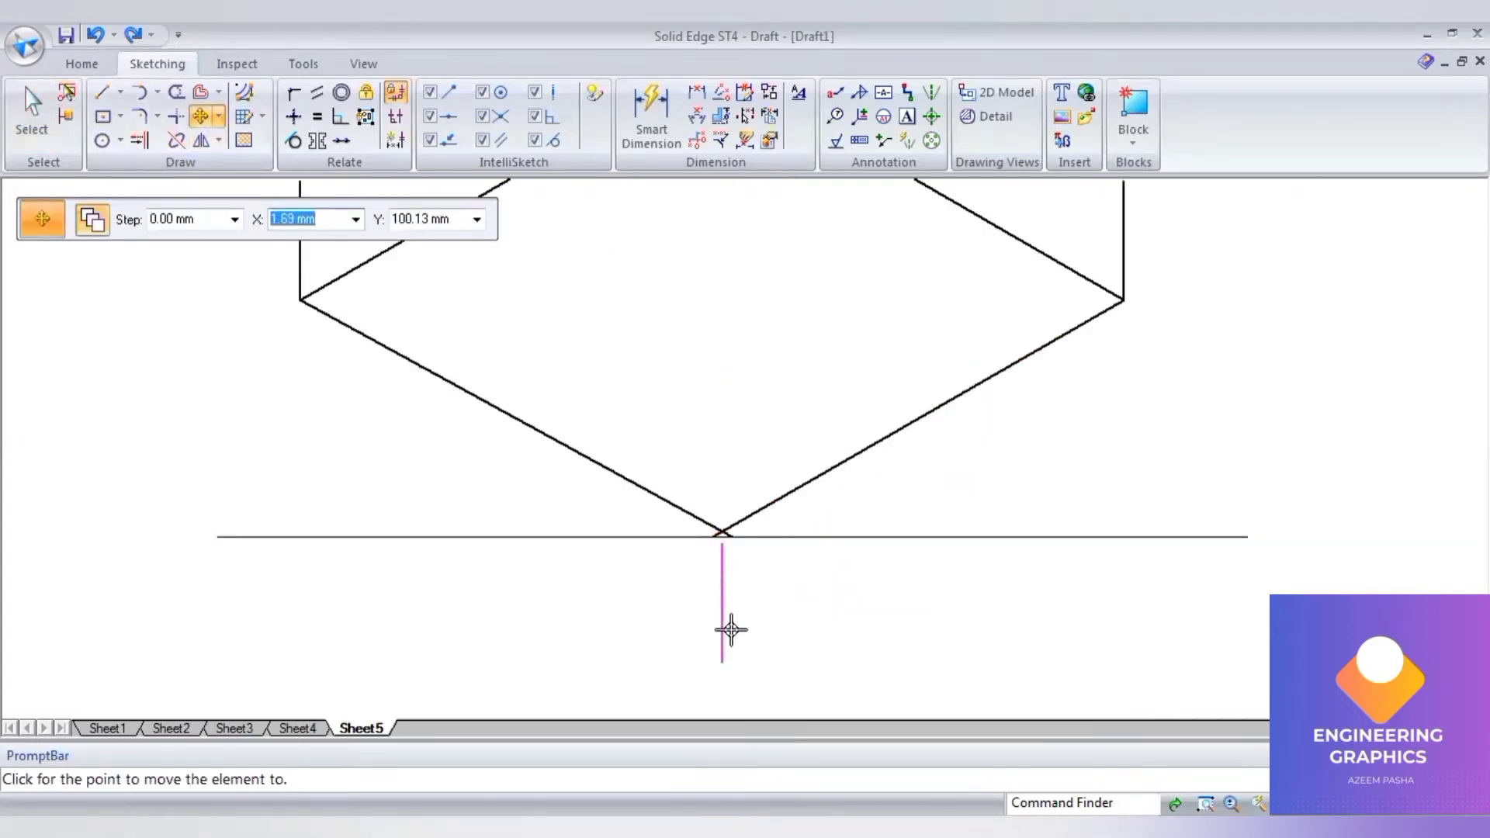
click(720, 532)
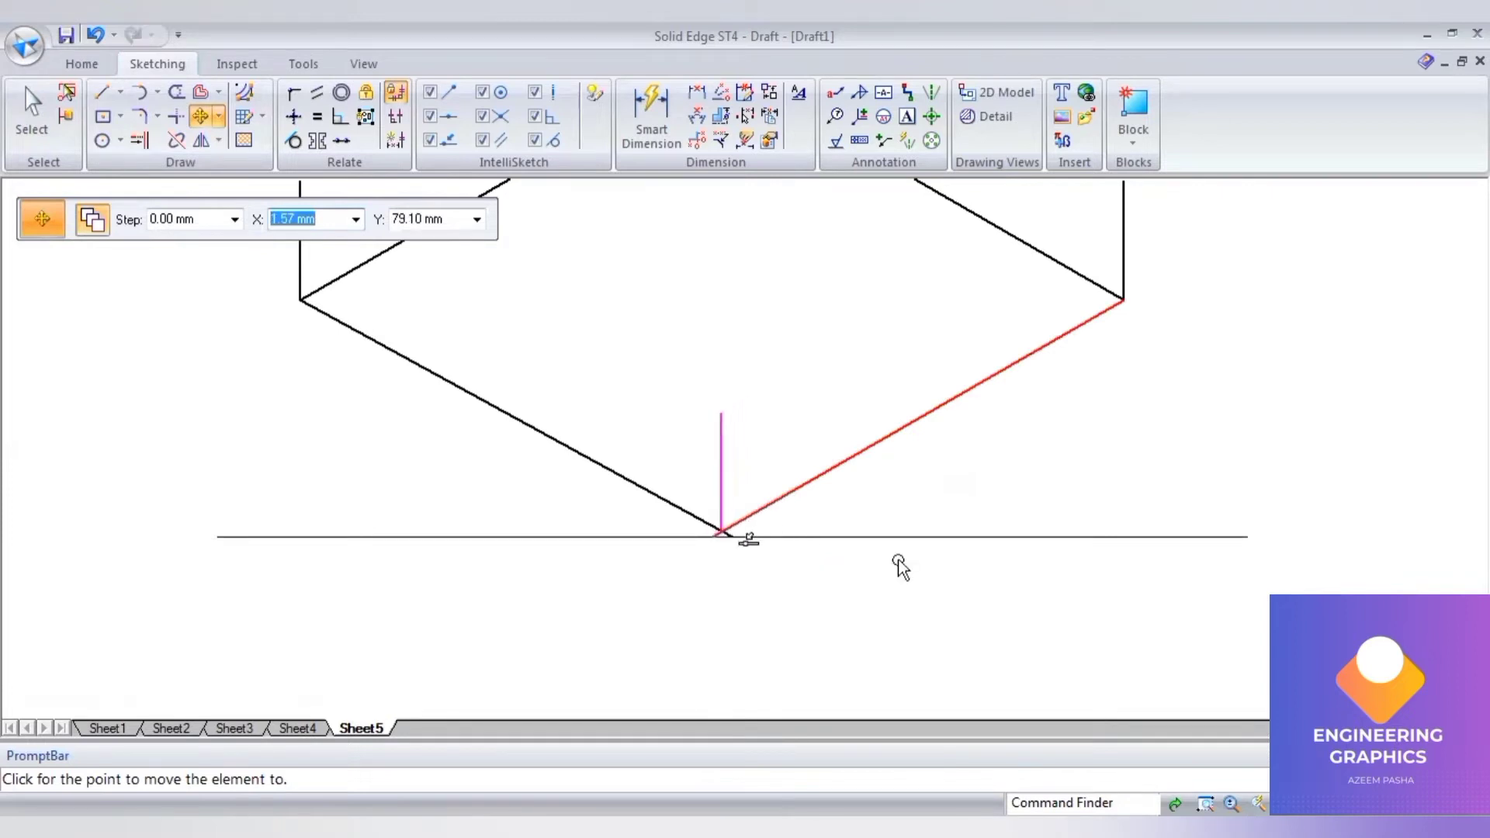
Delete the stray horizontal base line and the off-length lower-left rhombus edge
key(ctrl+shift+f)
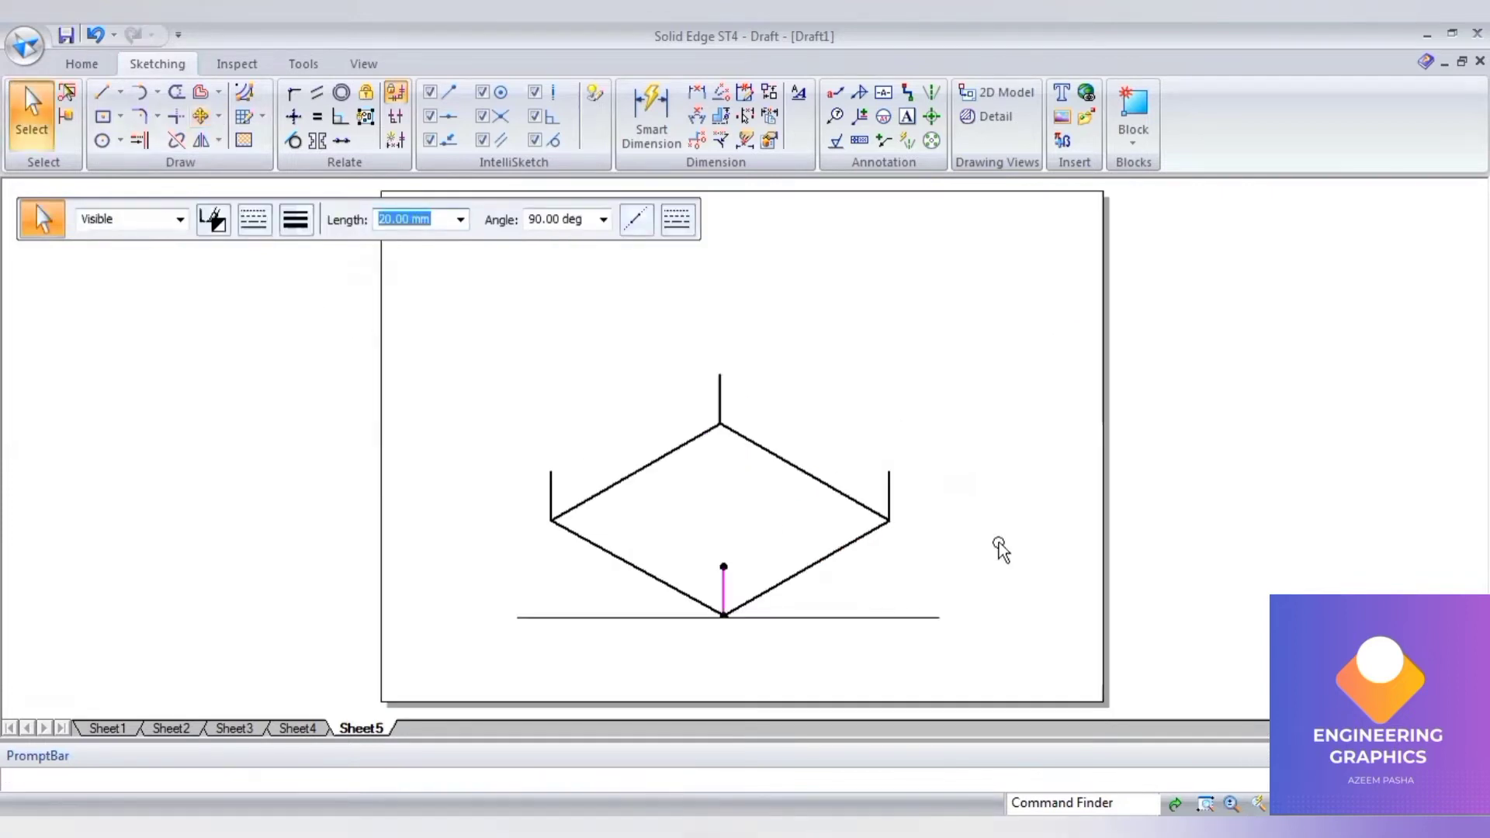
key(Escape)
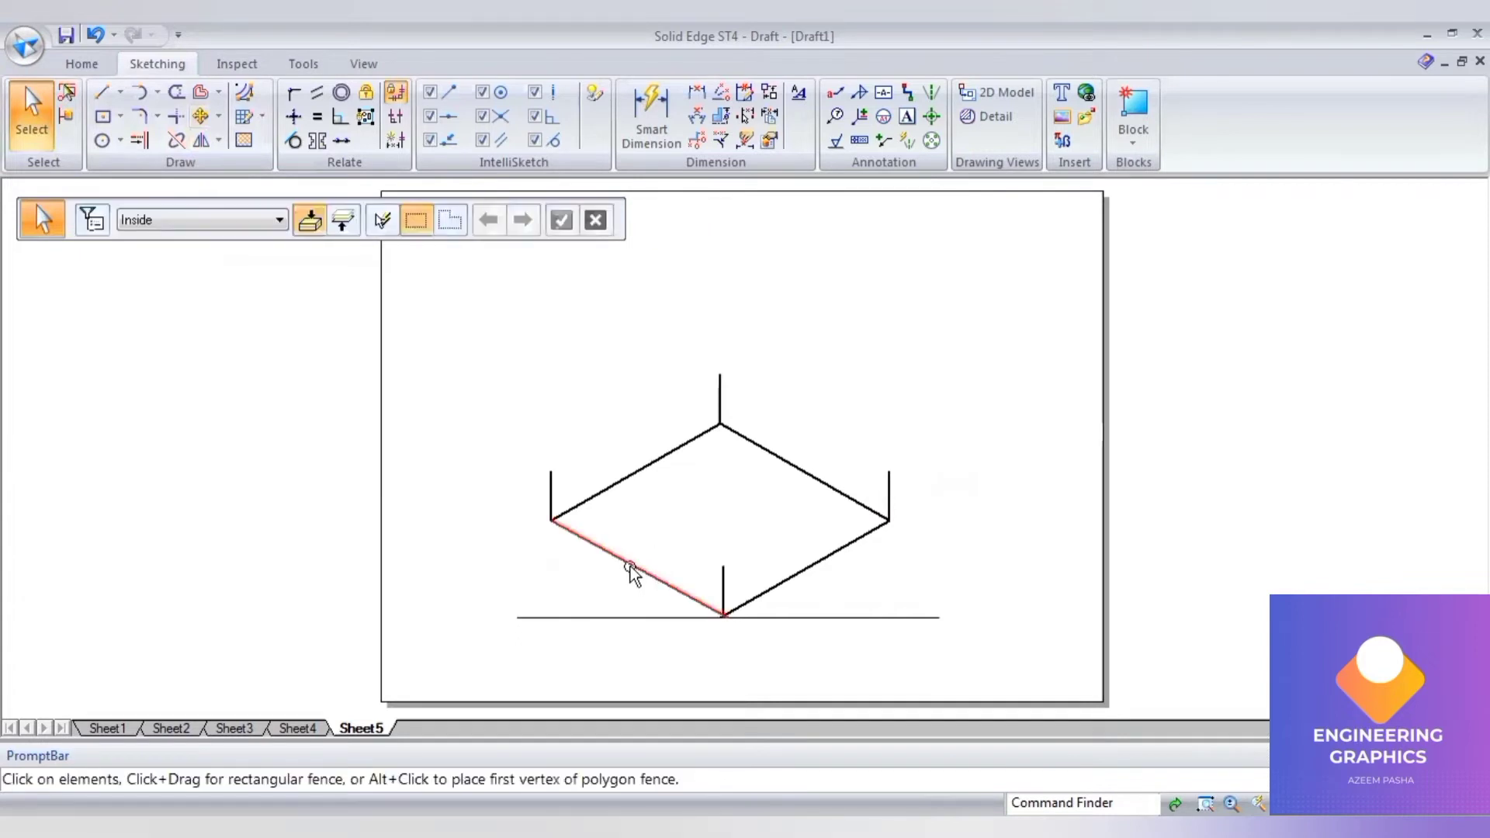
click(633, 568)
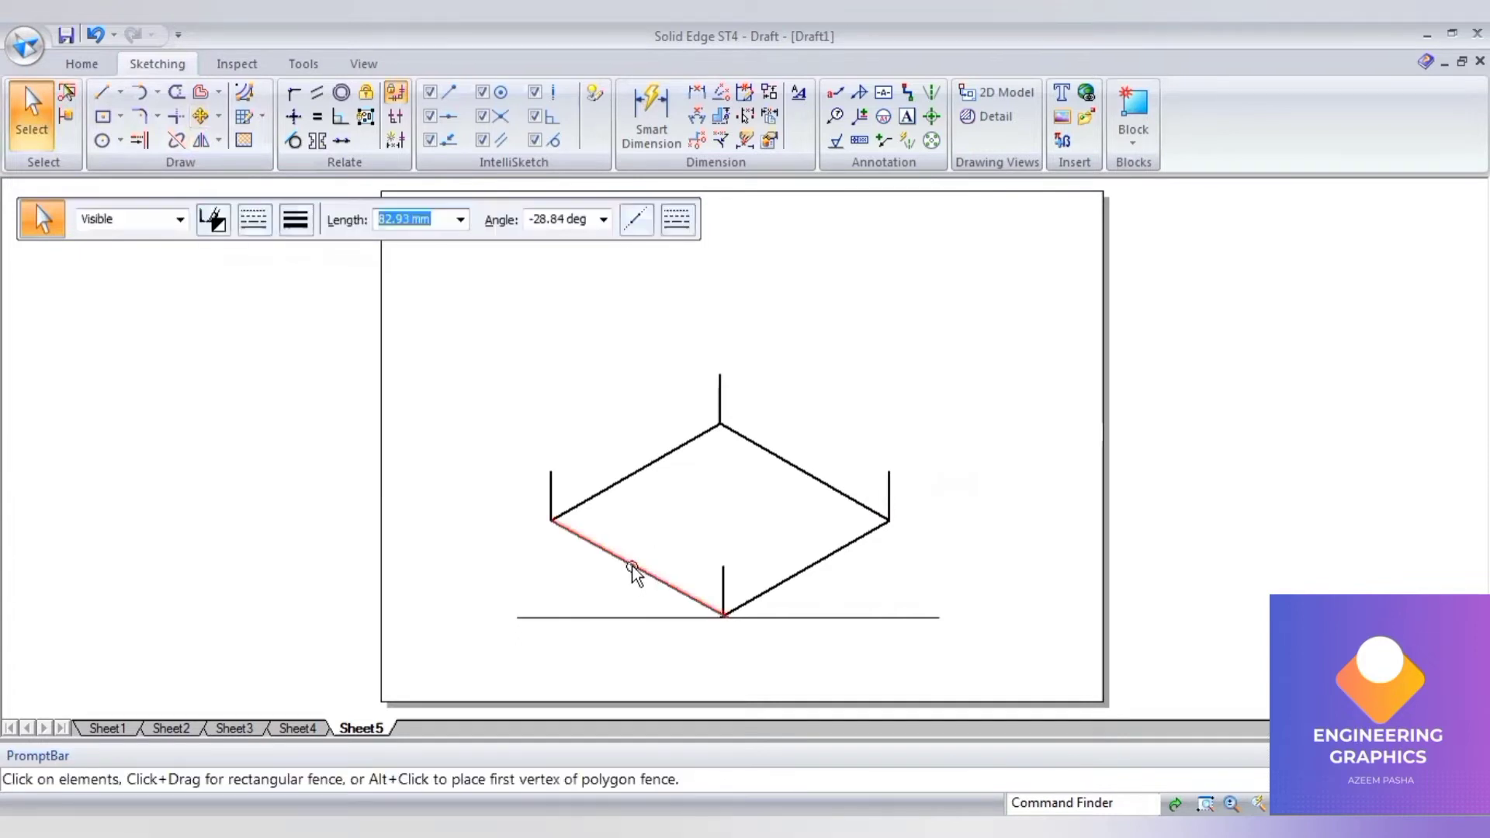
click(618, 618)
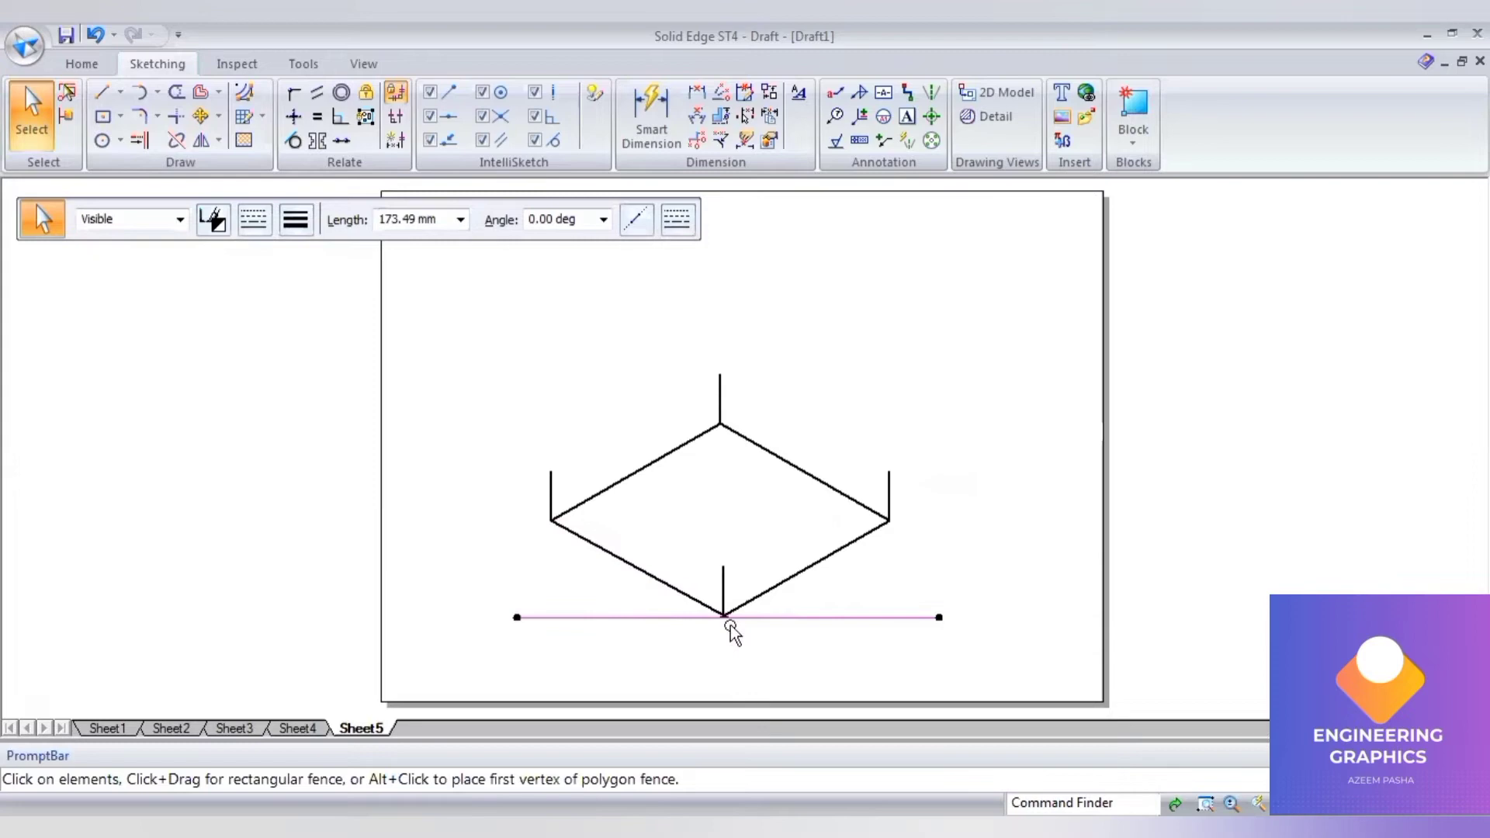
key(Delete)
scroll(732, 622, up, 4)
click(754, 582)
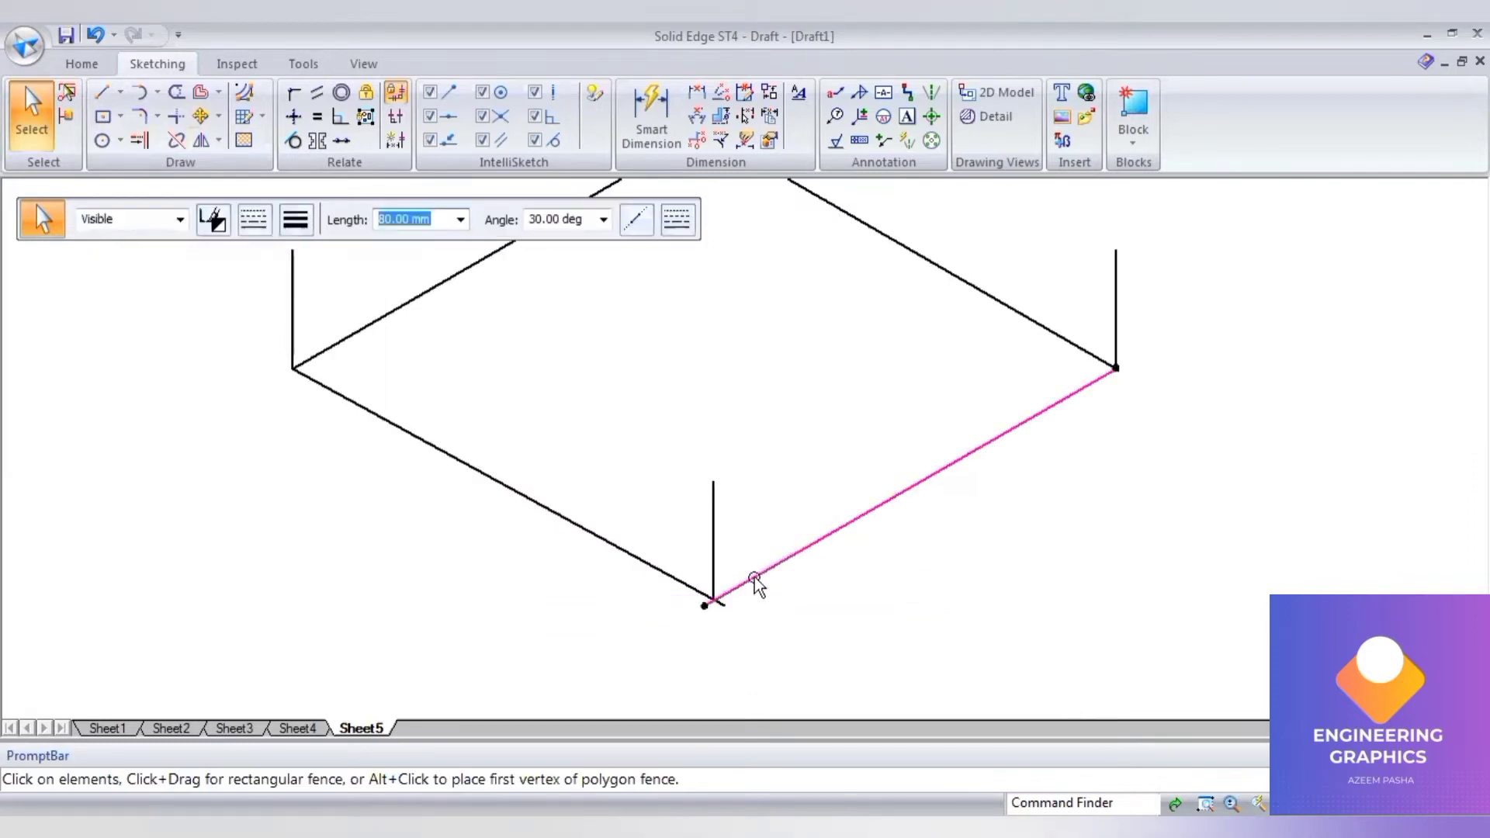
drag(723, 605, 743, 605)
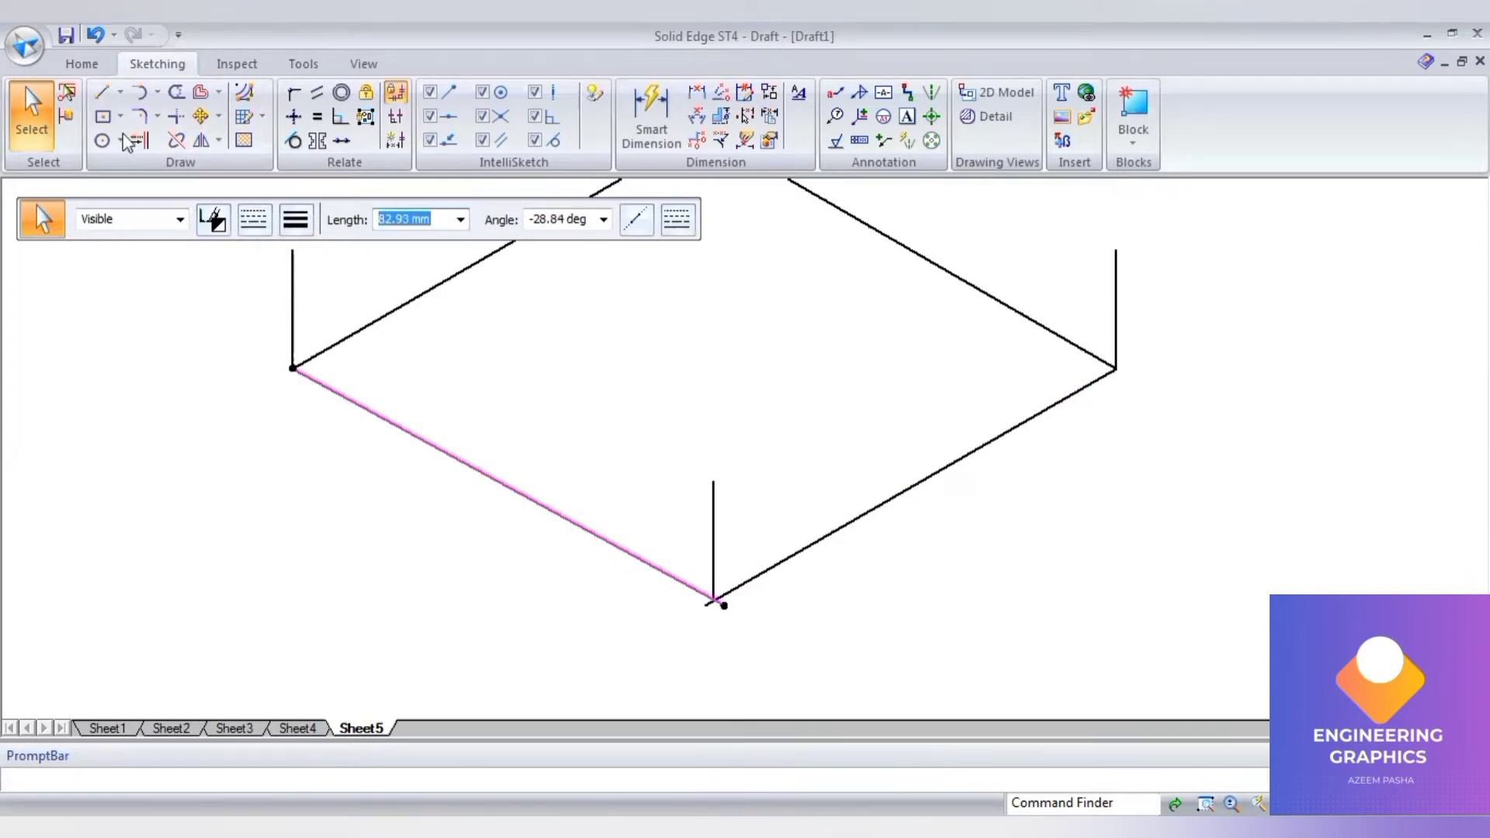
key(Delete)
Redraw the lower-left edge from the left corner to the bottom corner
click(110, 98)
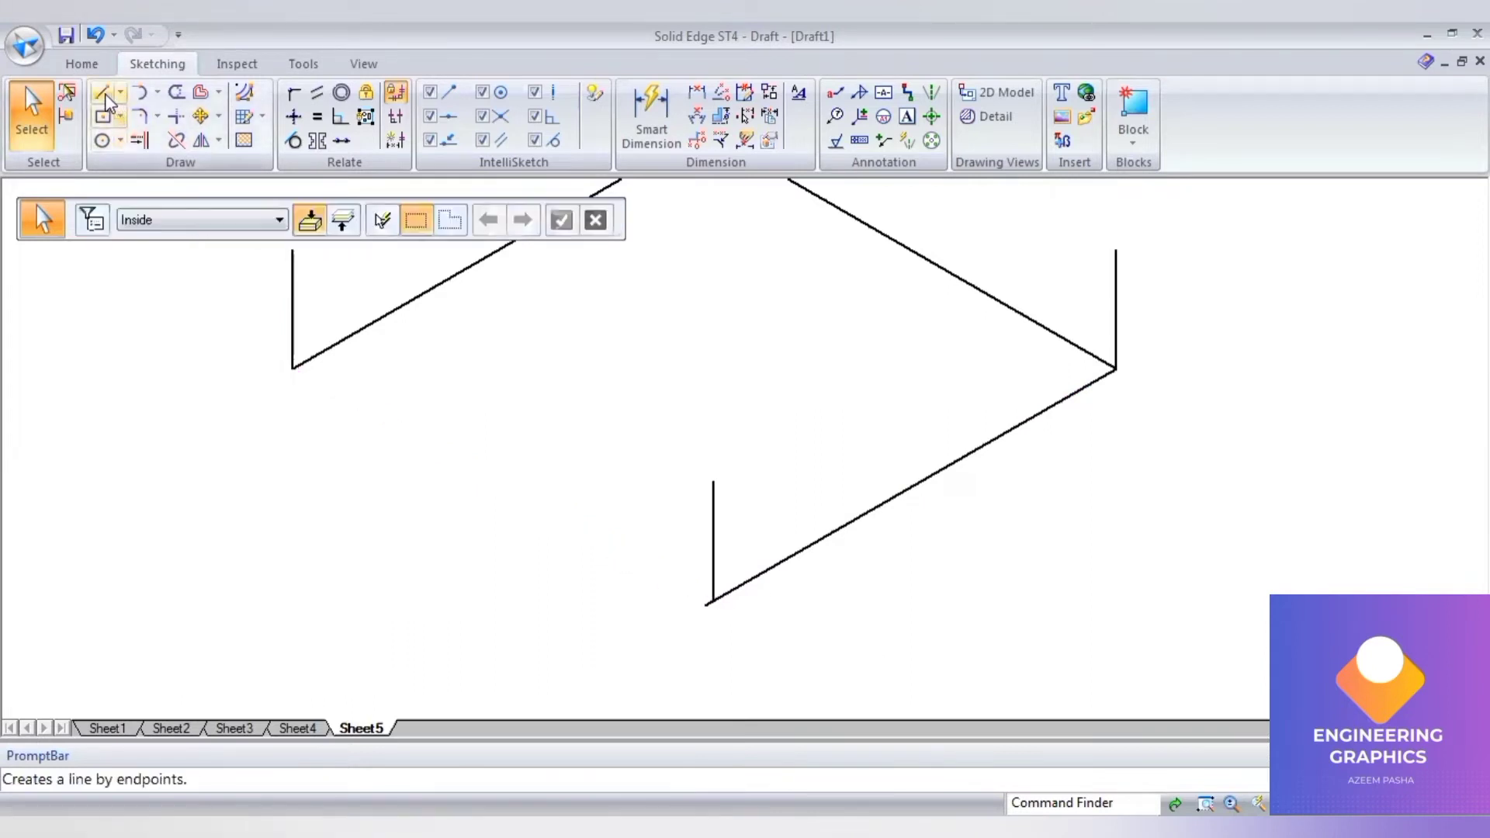
click(292, 367)
click(704, 605)
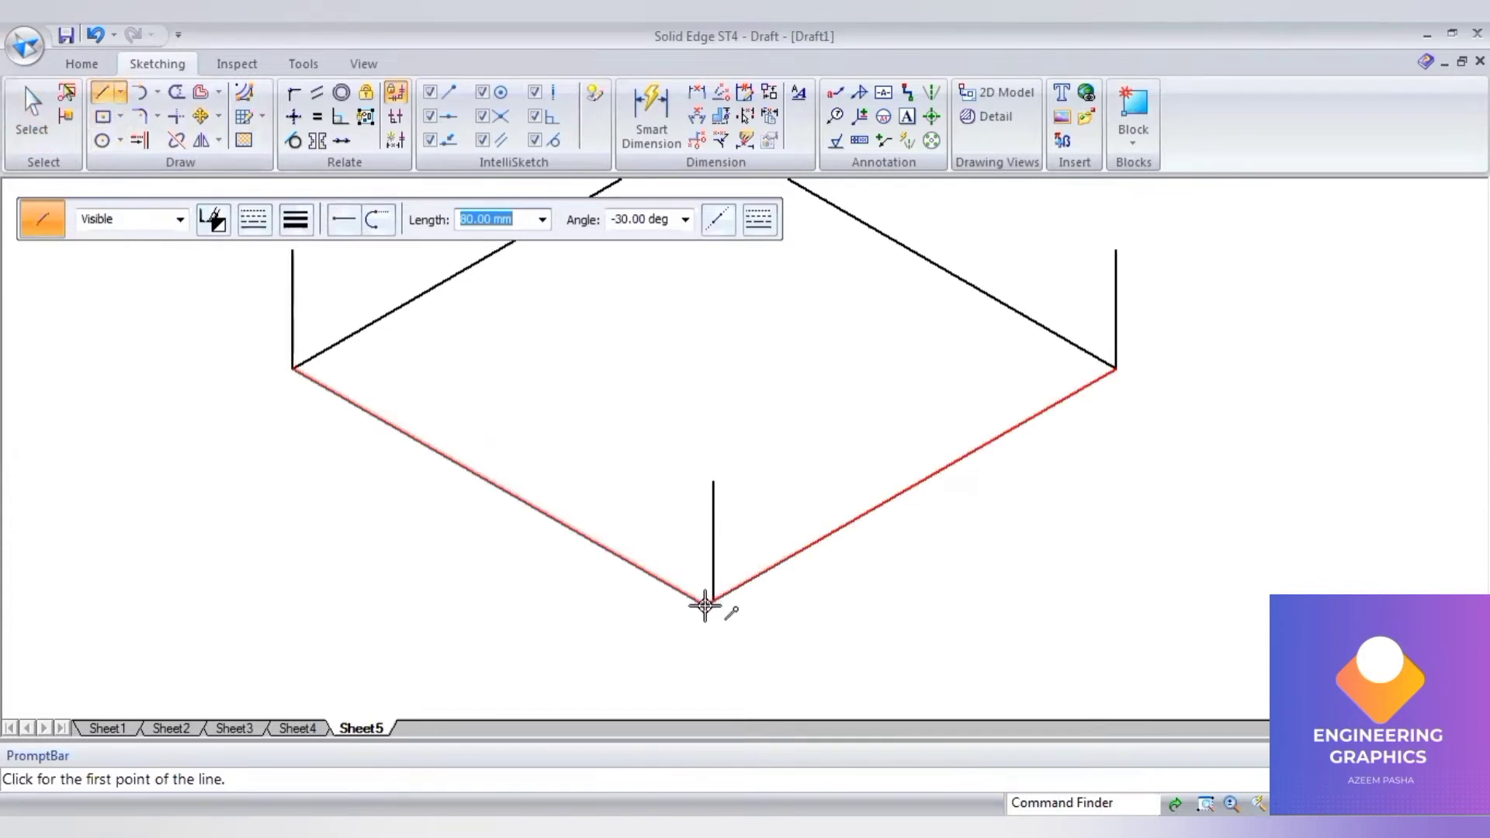
click(30, 109)
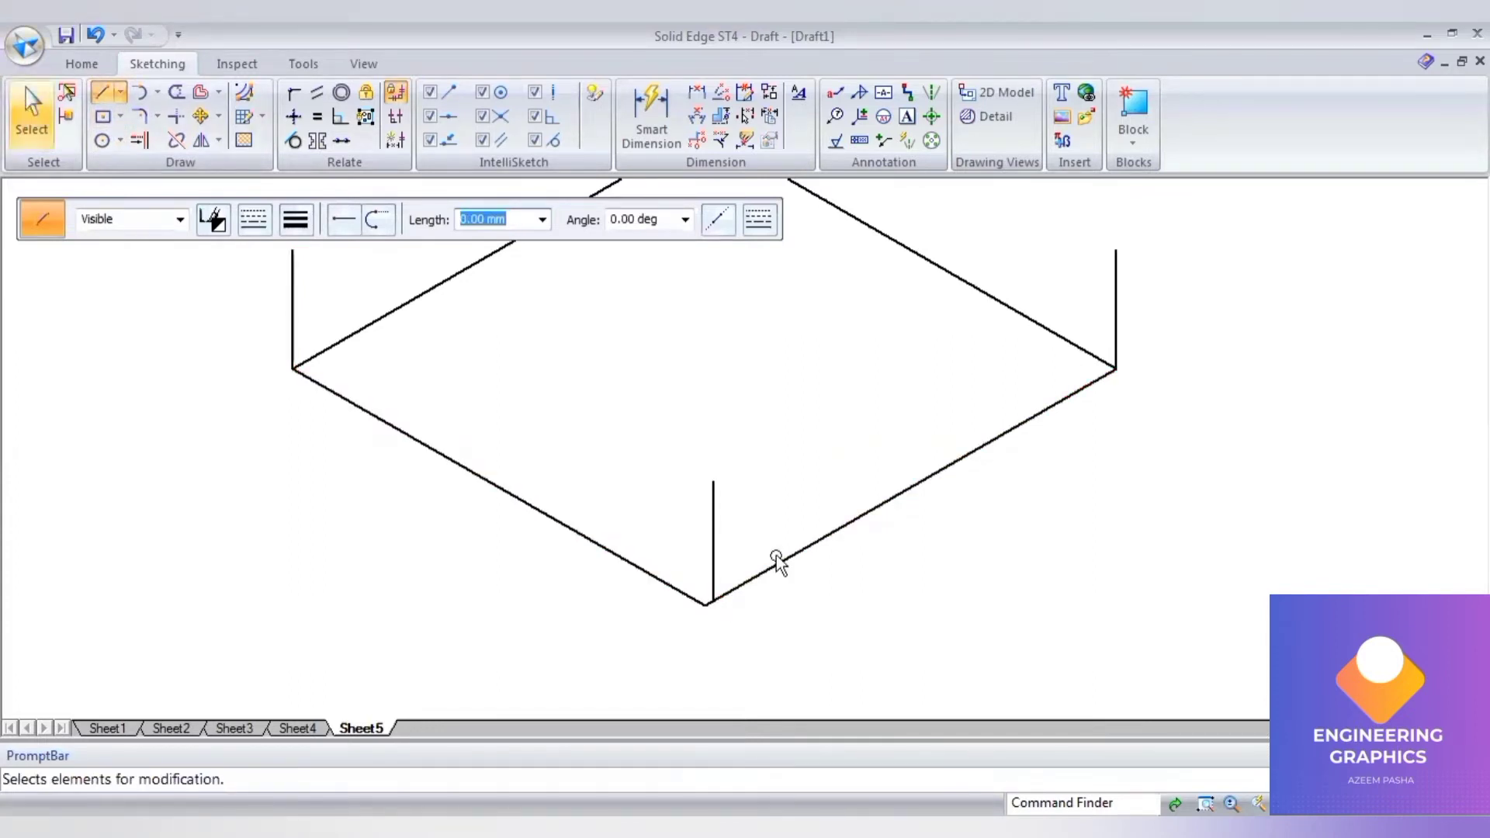
Move the short vertical edge exactly onto the bottom corner and fit the sheet
click(712, 548)
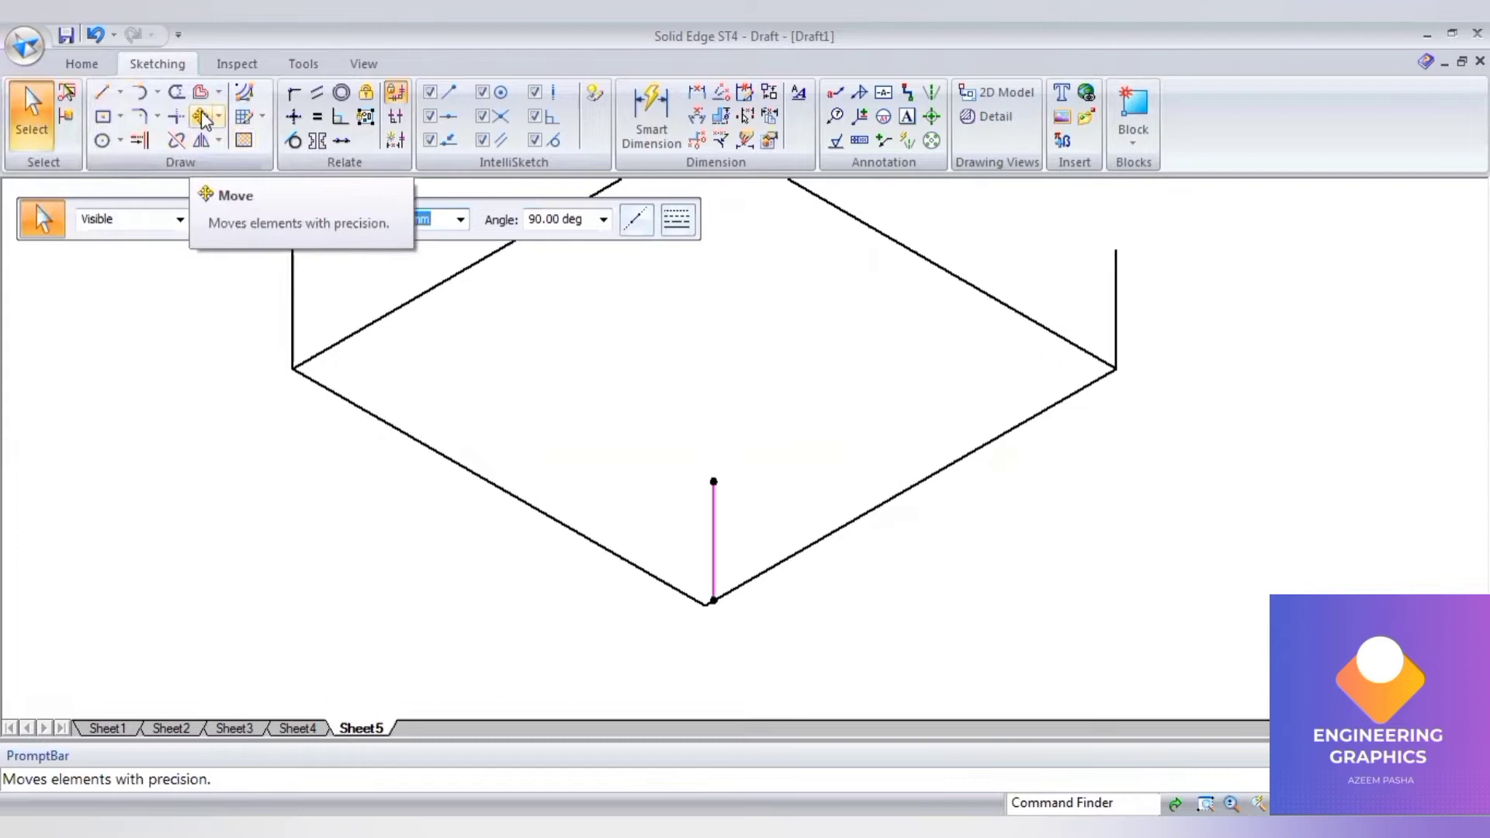
click(203, 118)
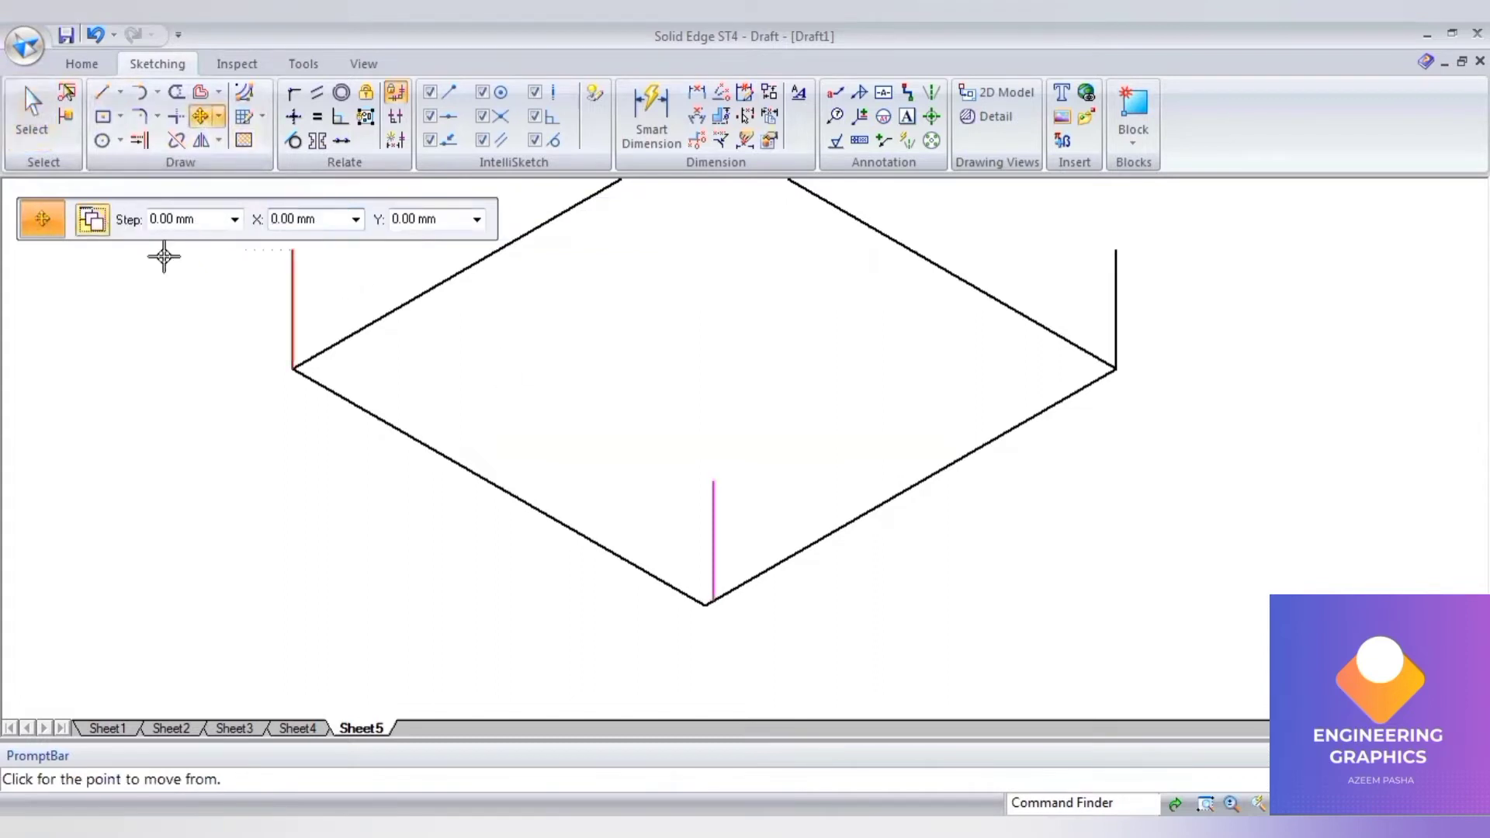
click(718, 599)
click(703, 605)
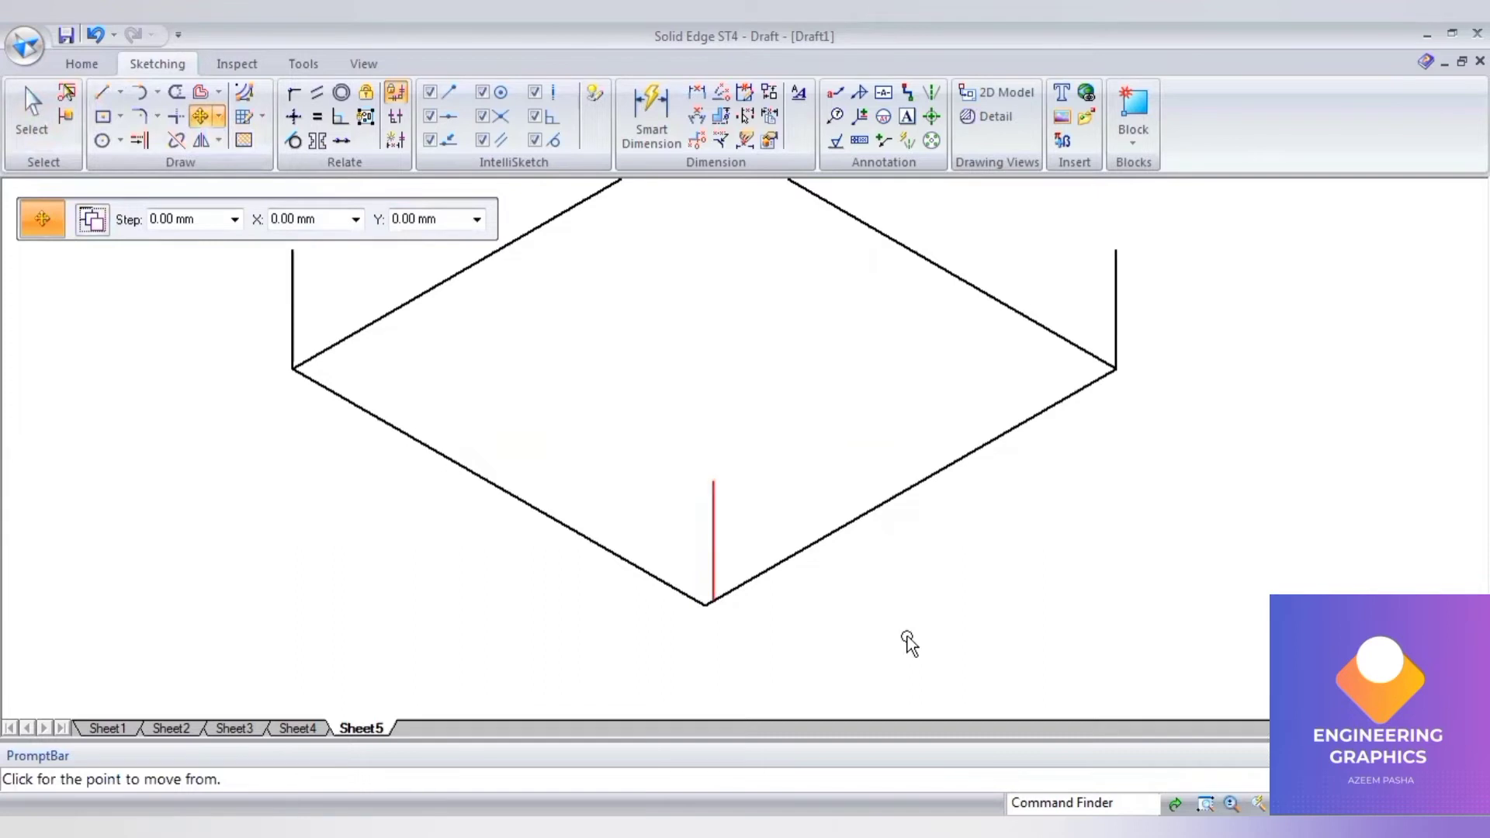
click(1257, 801)
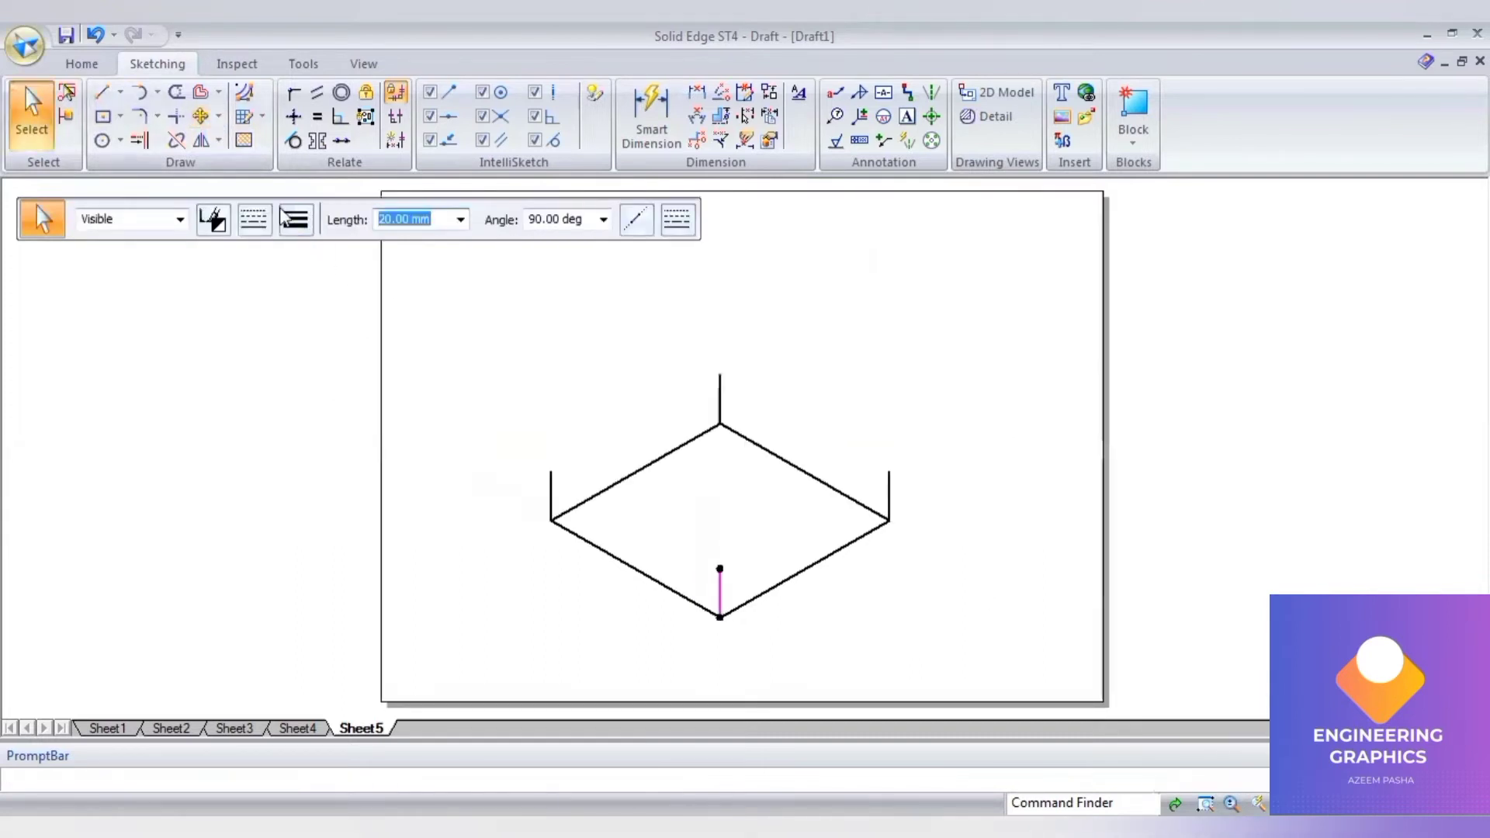
Draw four lines joining the upper ends of the left, back, right and front vertical edges
click(102, 93)
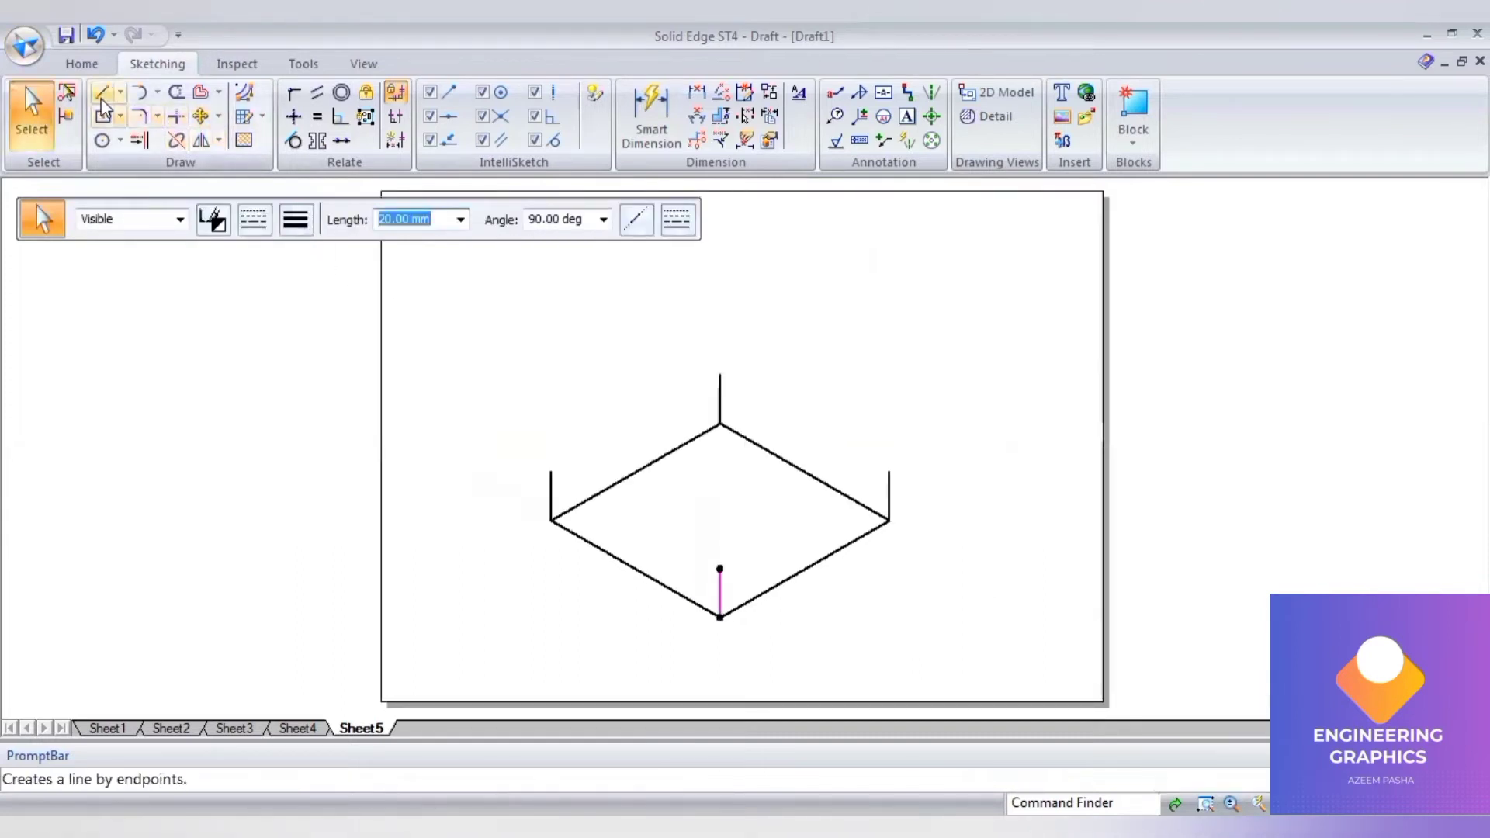
click(272, 218)
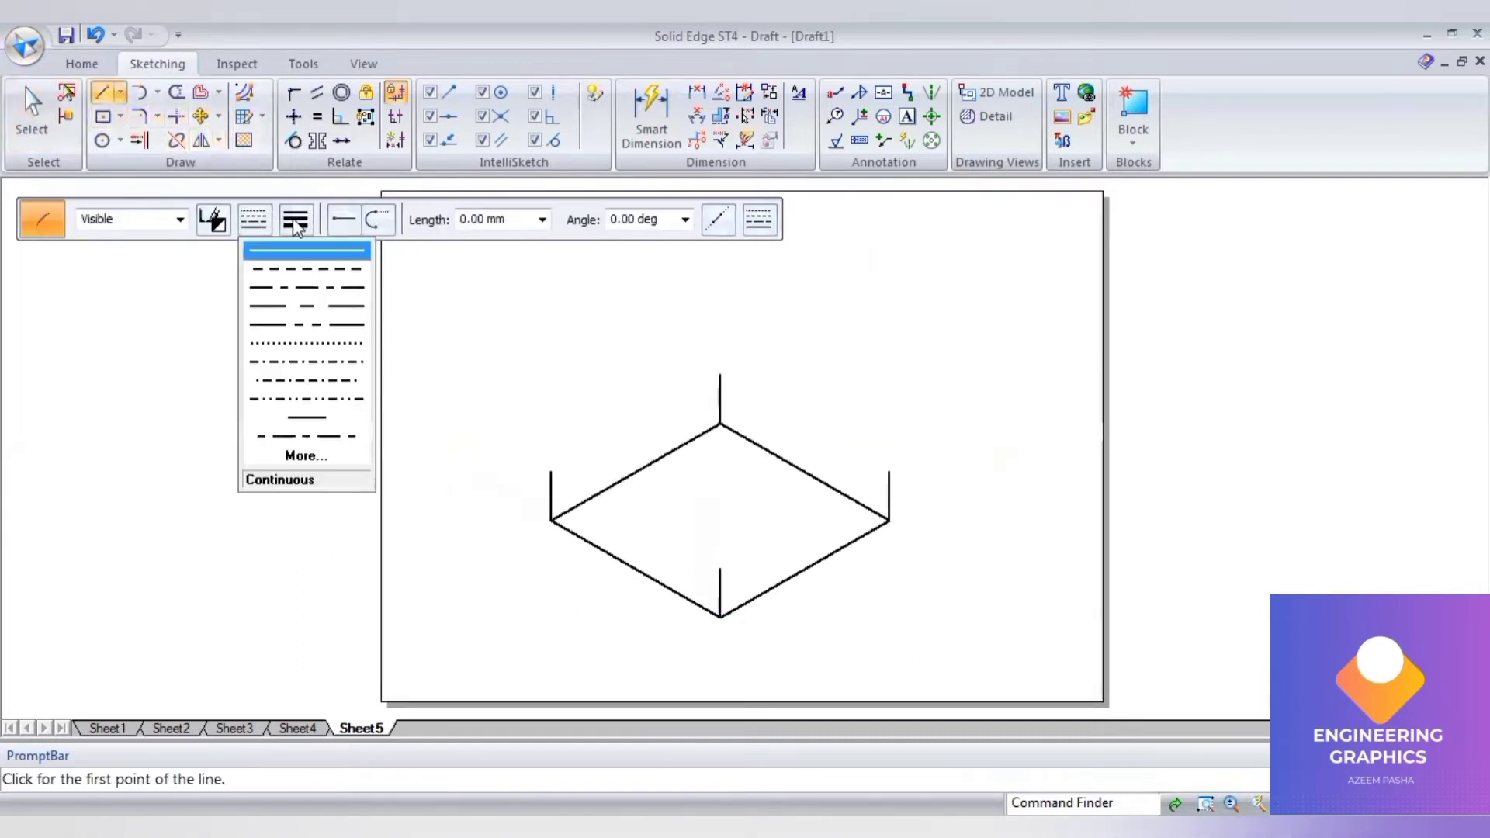
click(549, 470)
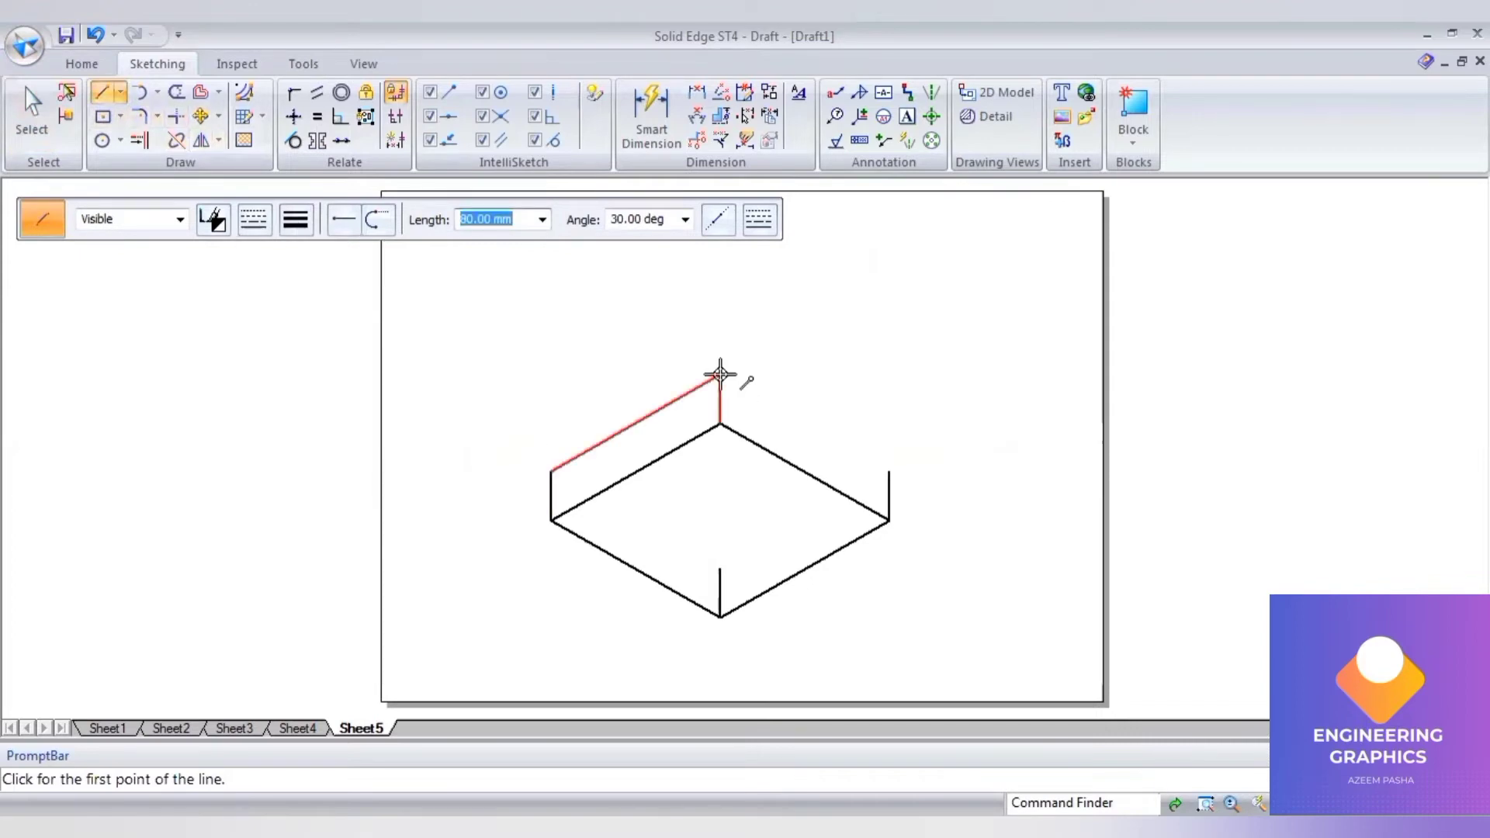
click(720, 375)
click(889, 471)
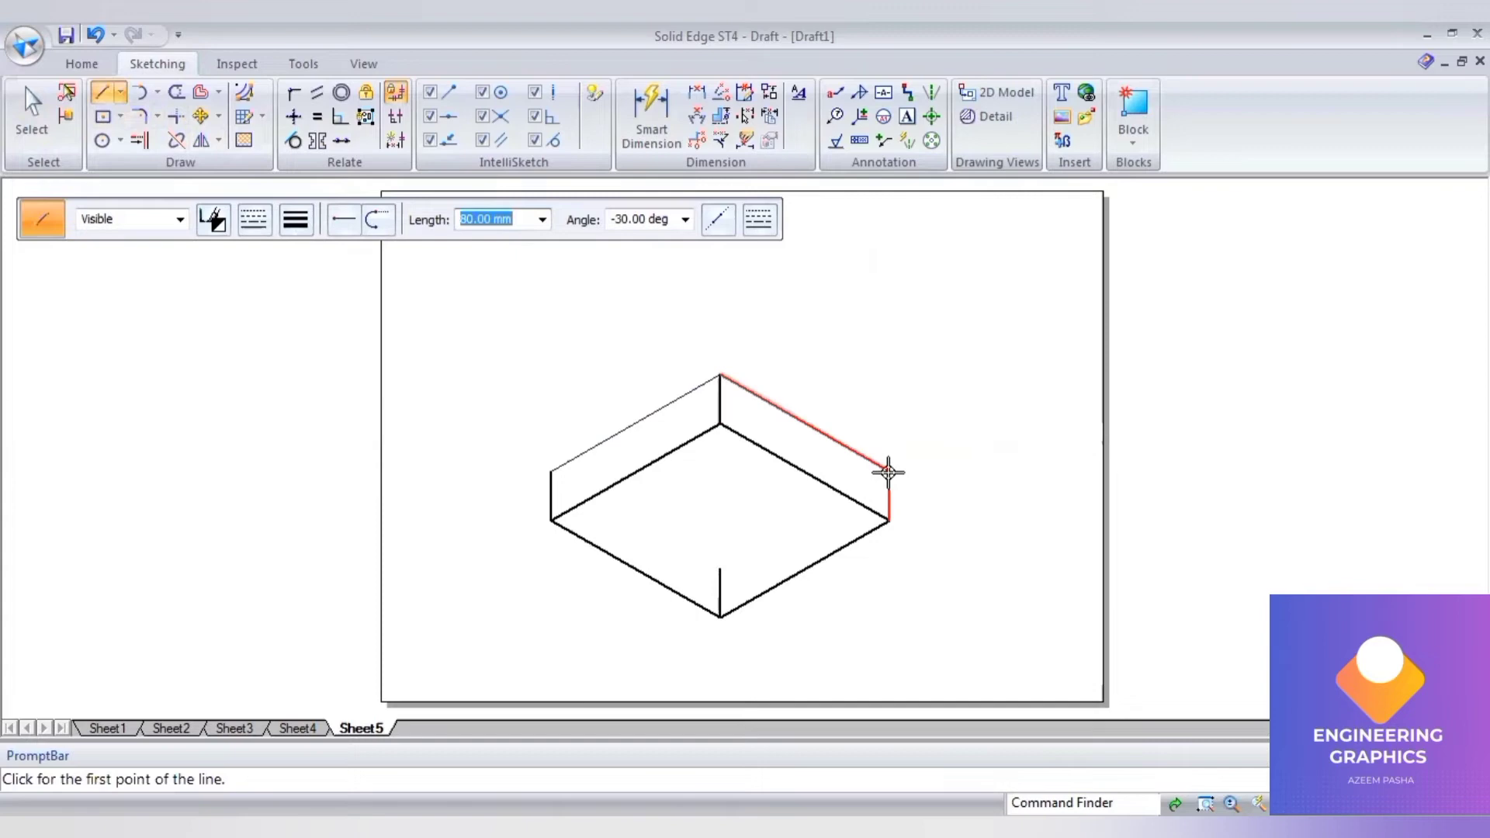
click(888, 472)
click(720, 568)
click(552, 471)
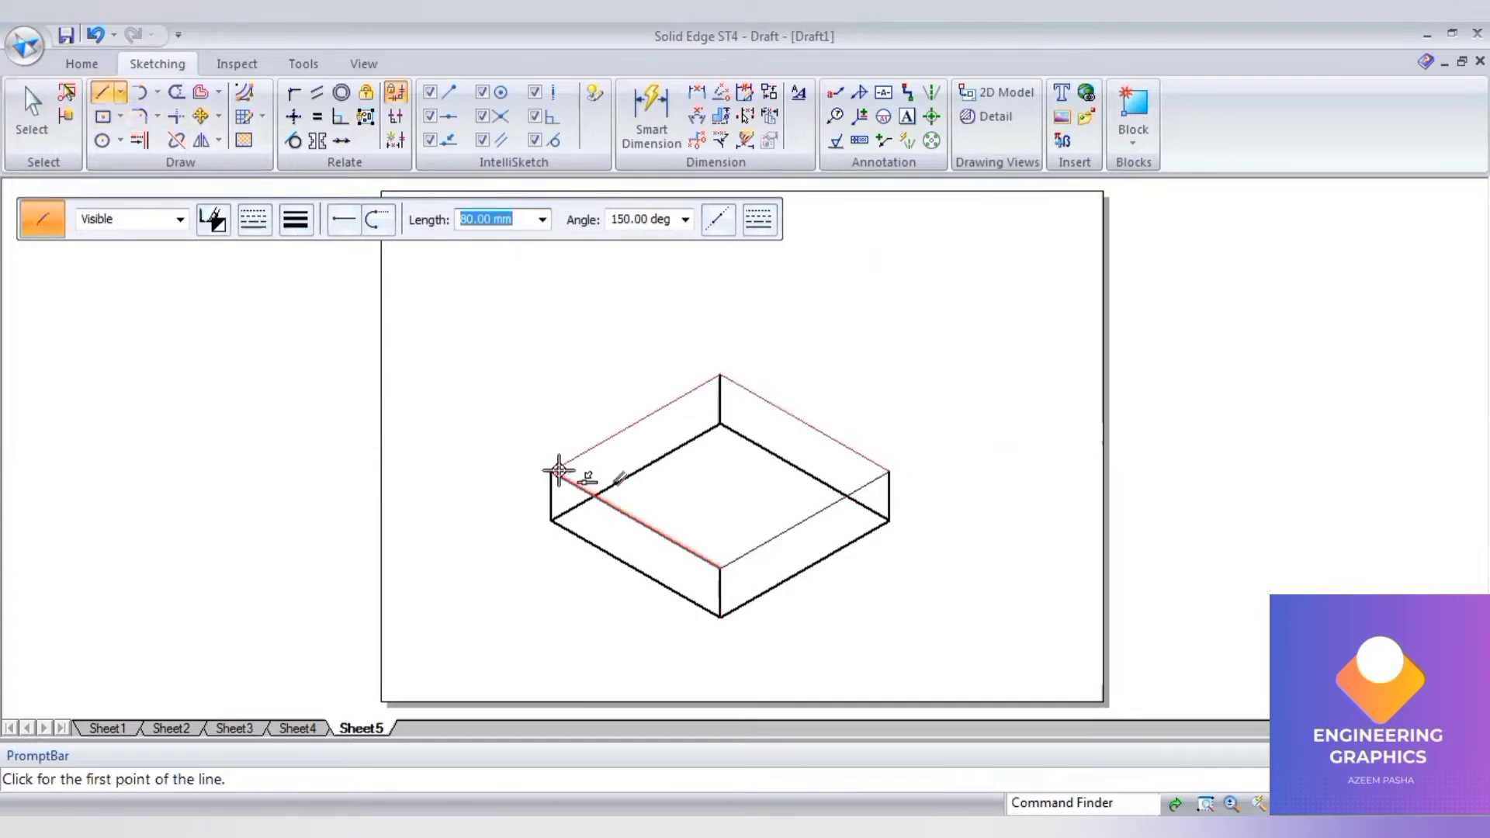
click(18, 130)
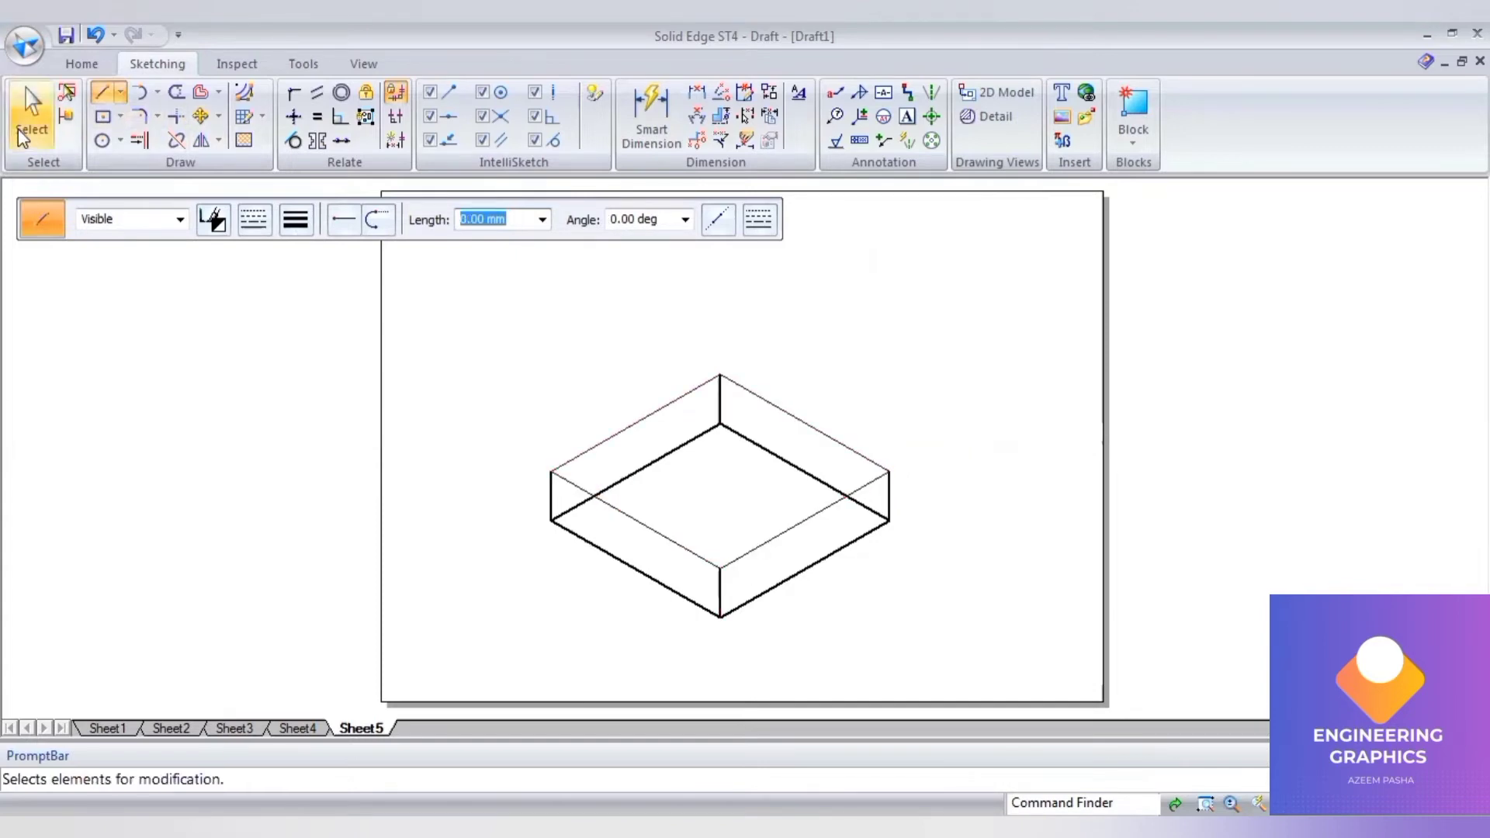
key(Escape)
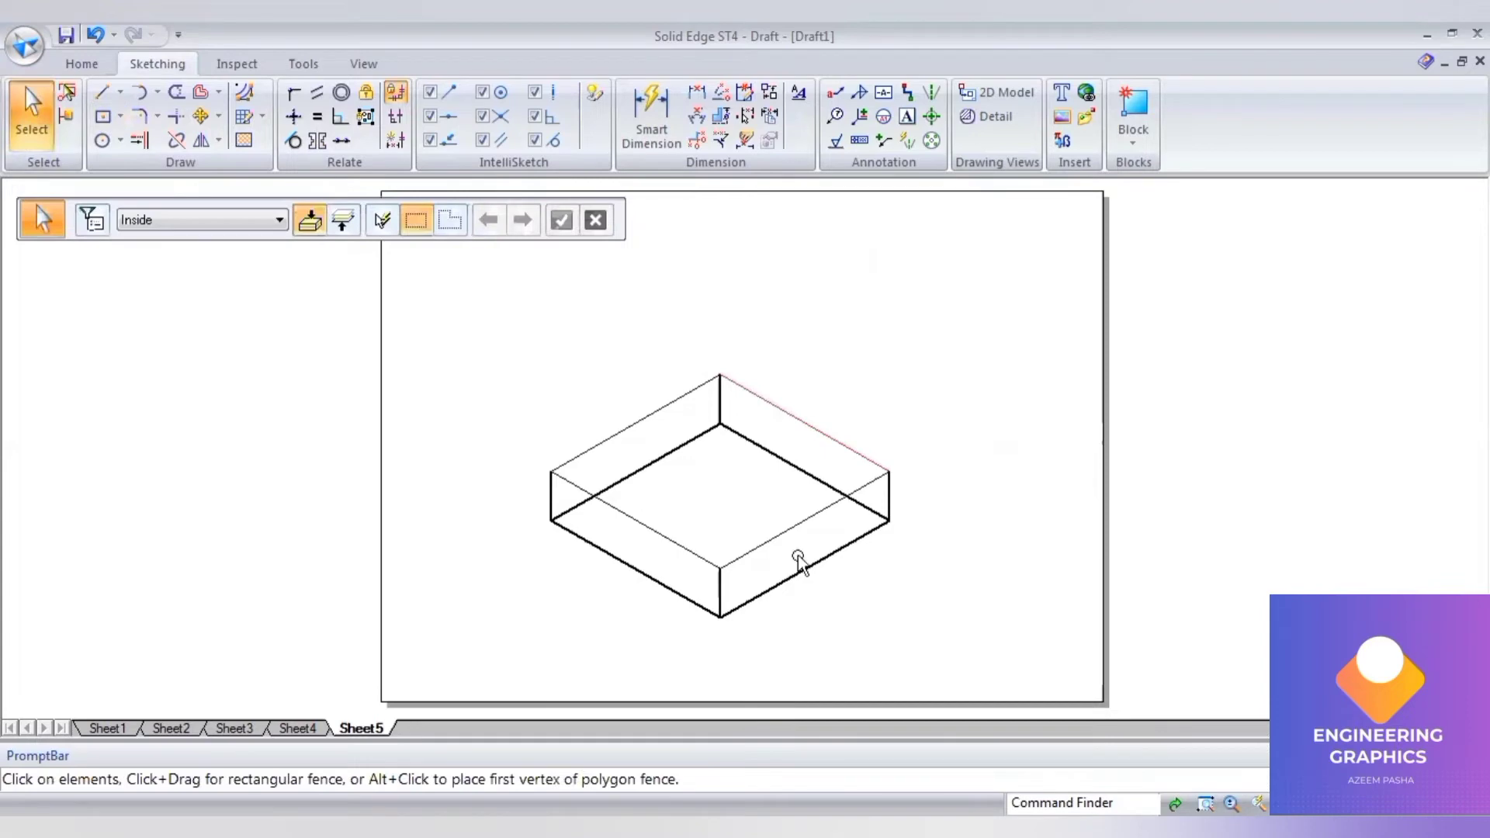
scroll(590, 613, up, 3)
click(562, 636)
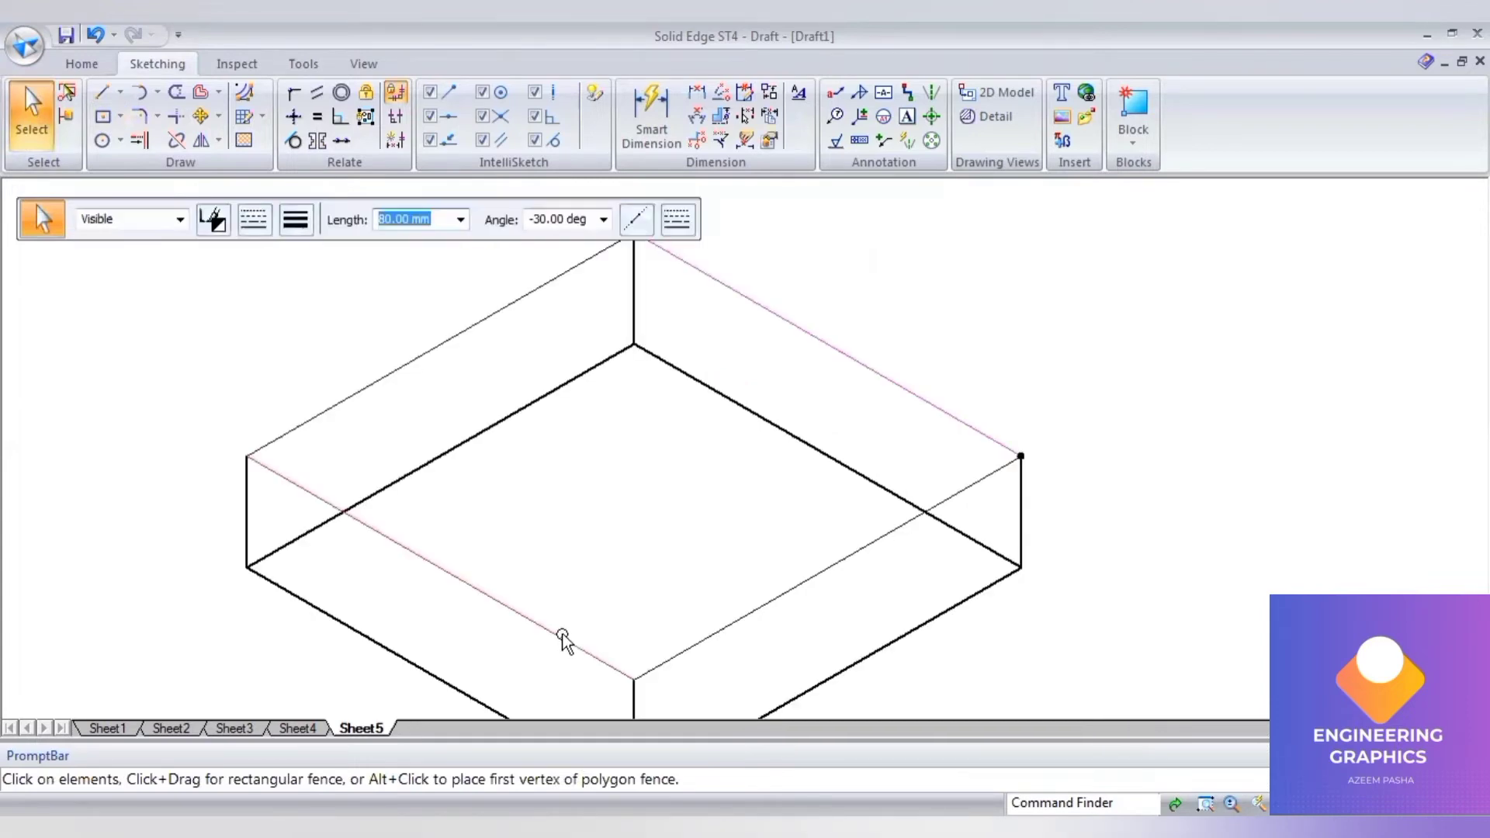
key(Escape)
scroll(415, 333, up, 2)
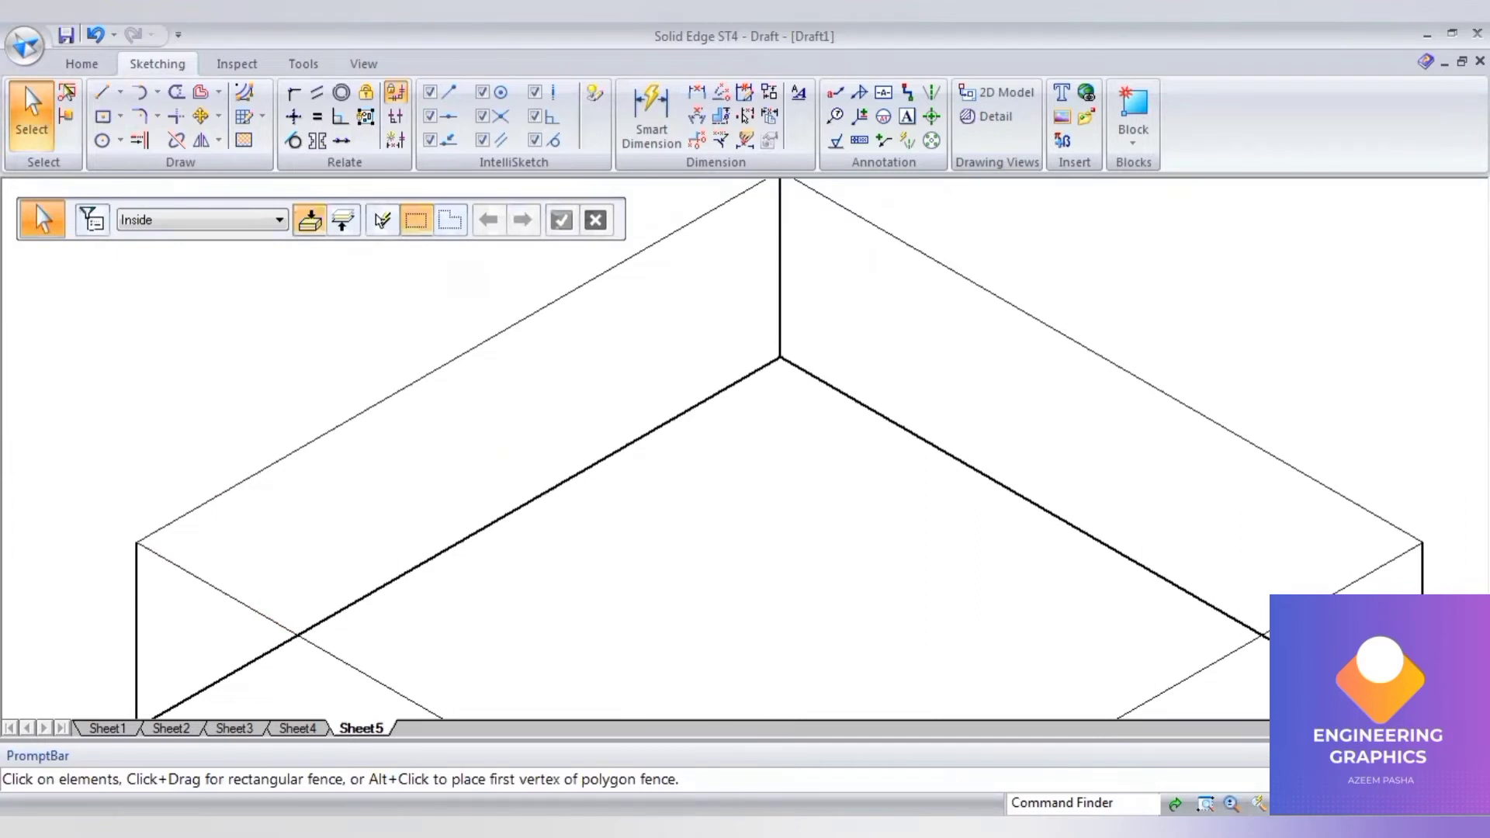
click(1258, 803)
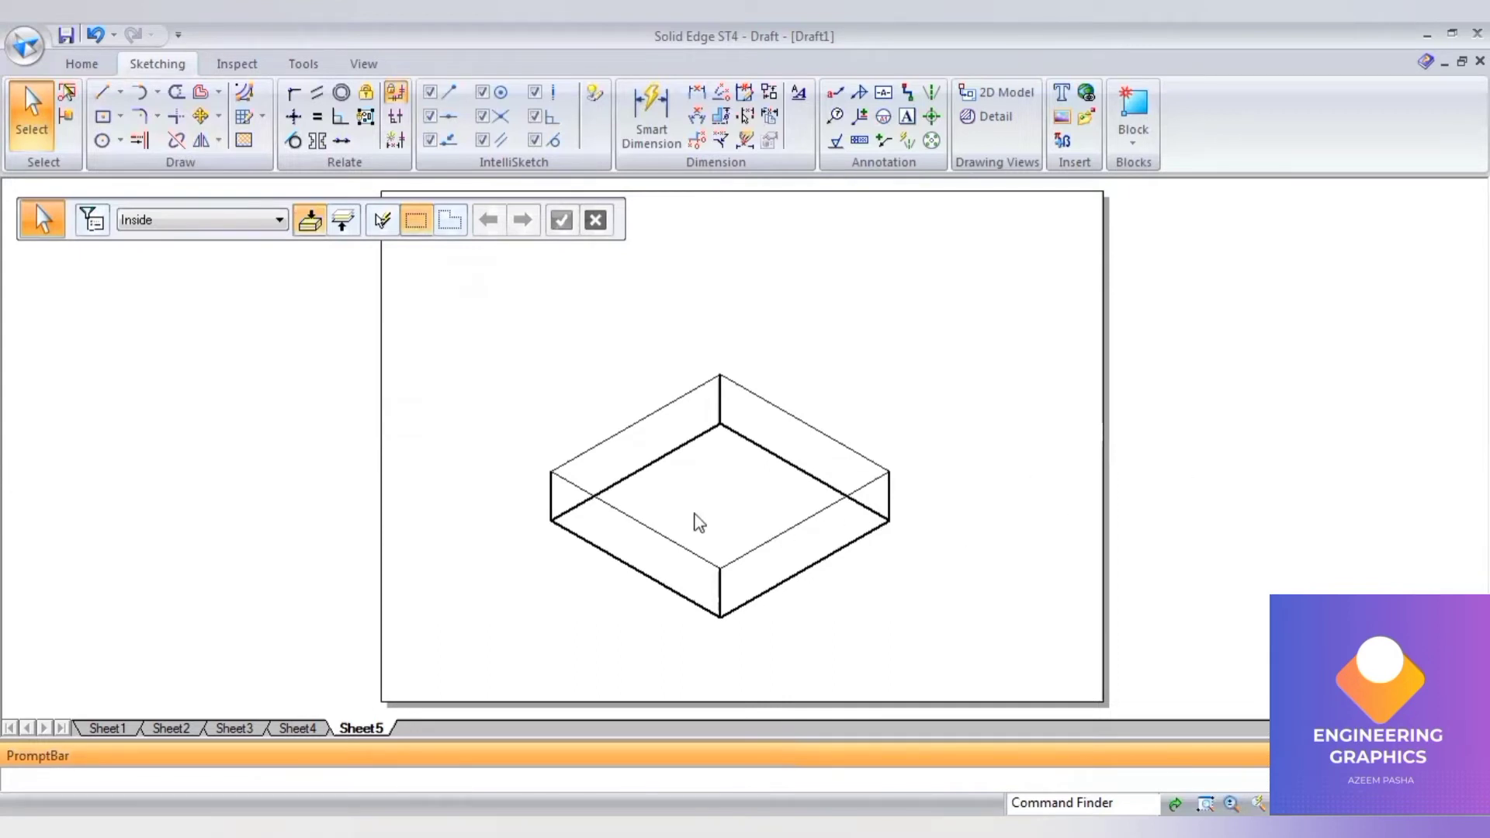
click(805, 405)
scroll(789, 419, up, 3)
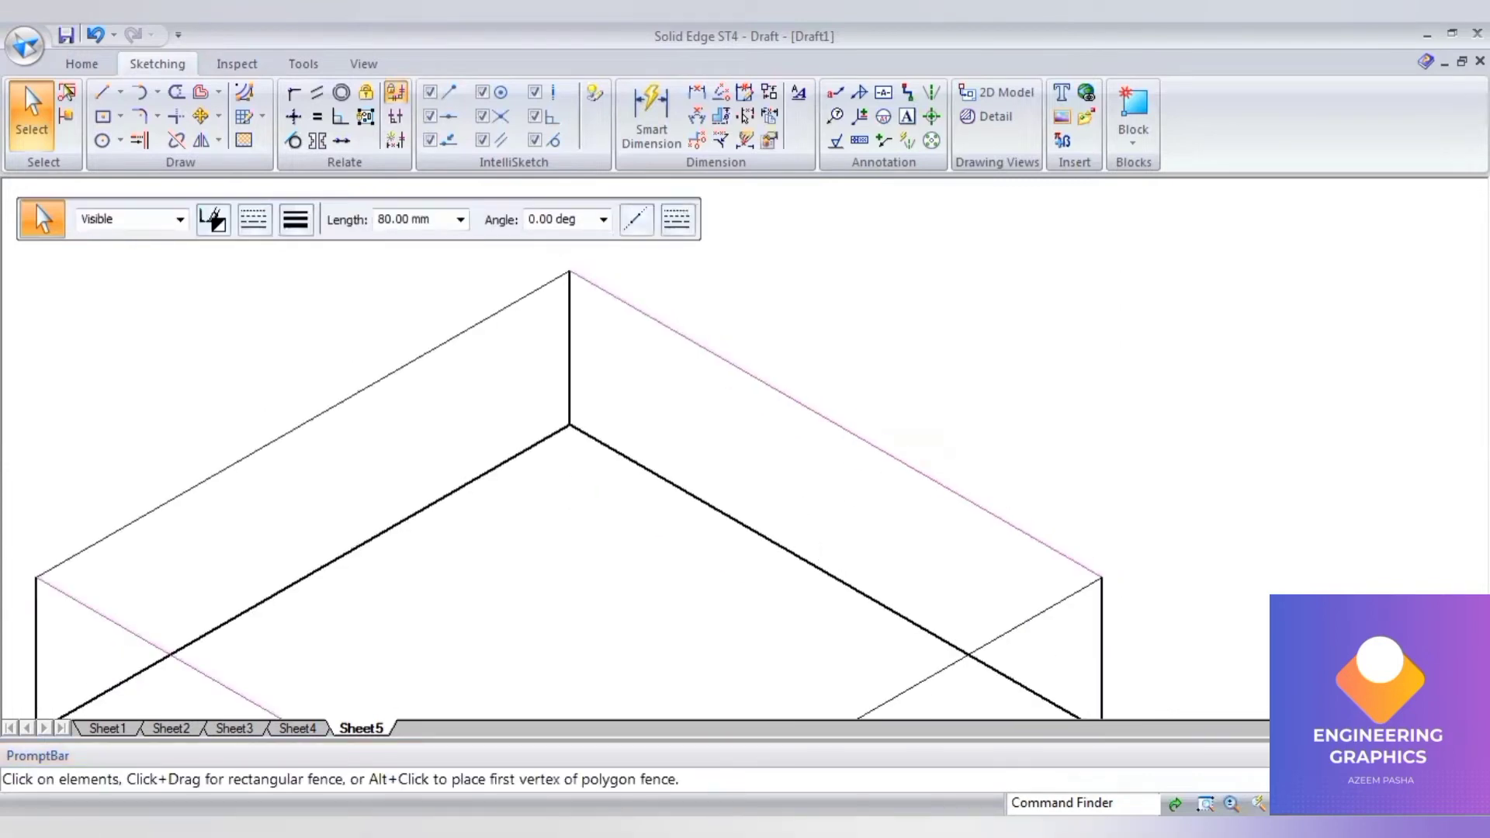
click(1205, 803)
click(889, 523)
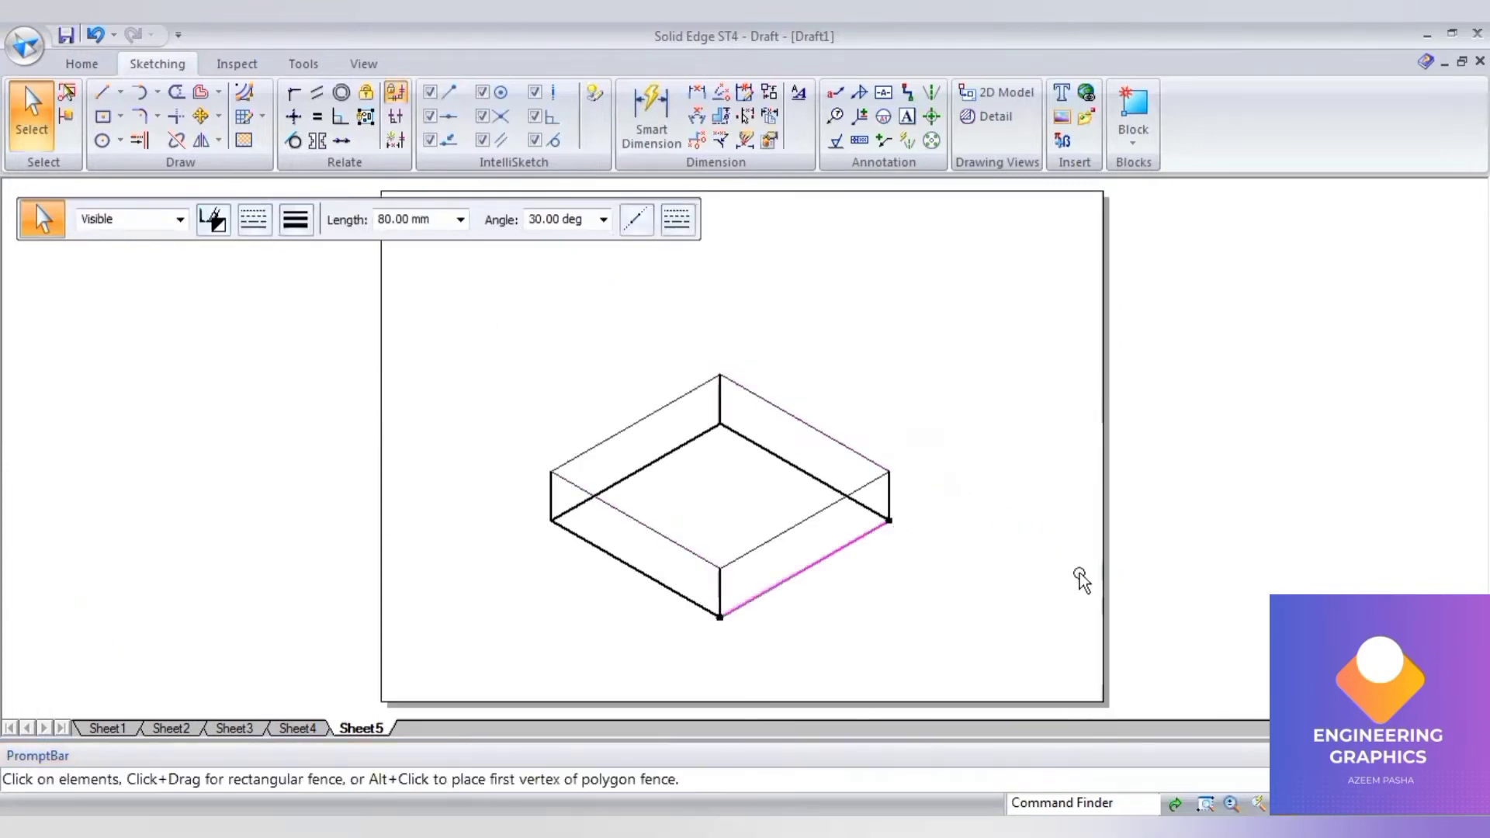
click(698, 639)
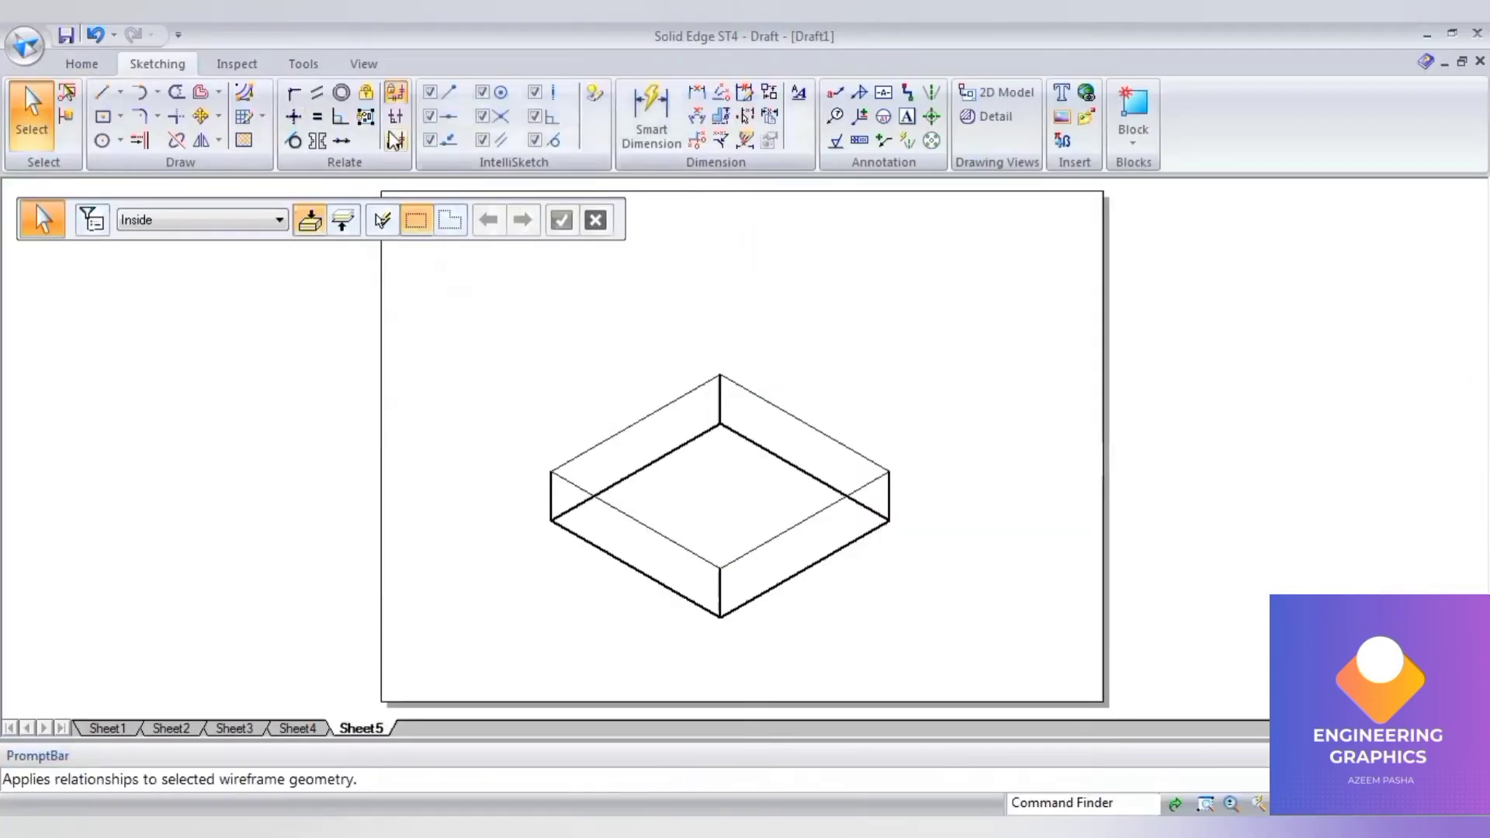
Draw two 0.13 mm lines between midpoints of opposite top-face edges, crossing at its centre
click(101, 90)
click(296, 220)
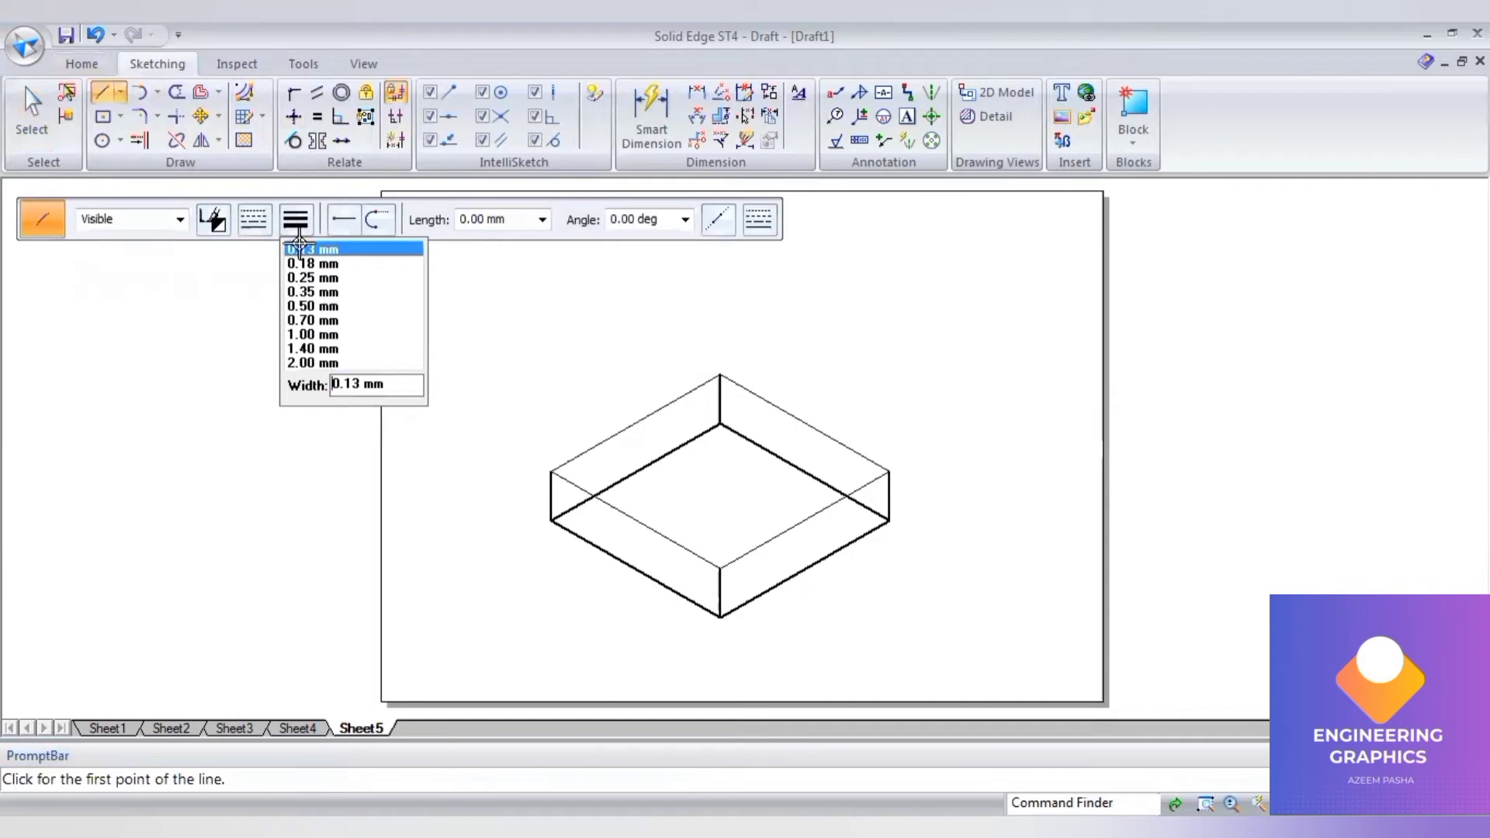
click(300, 248)
click(637, 423)
click(805, 517)
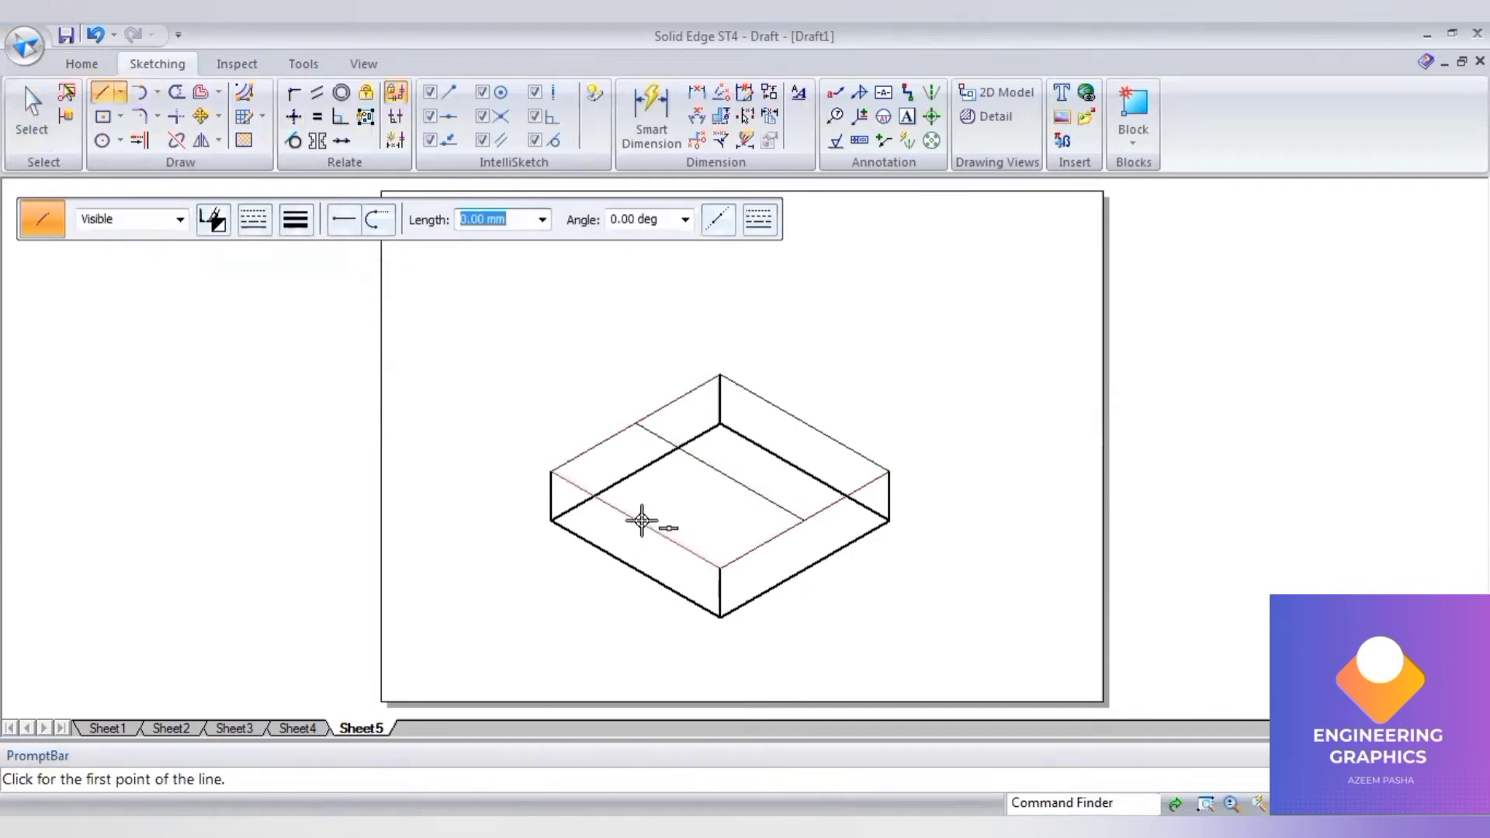
click(808, 424)
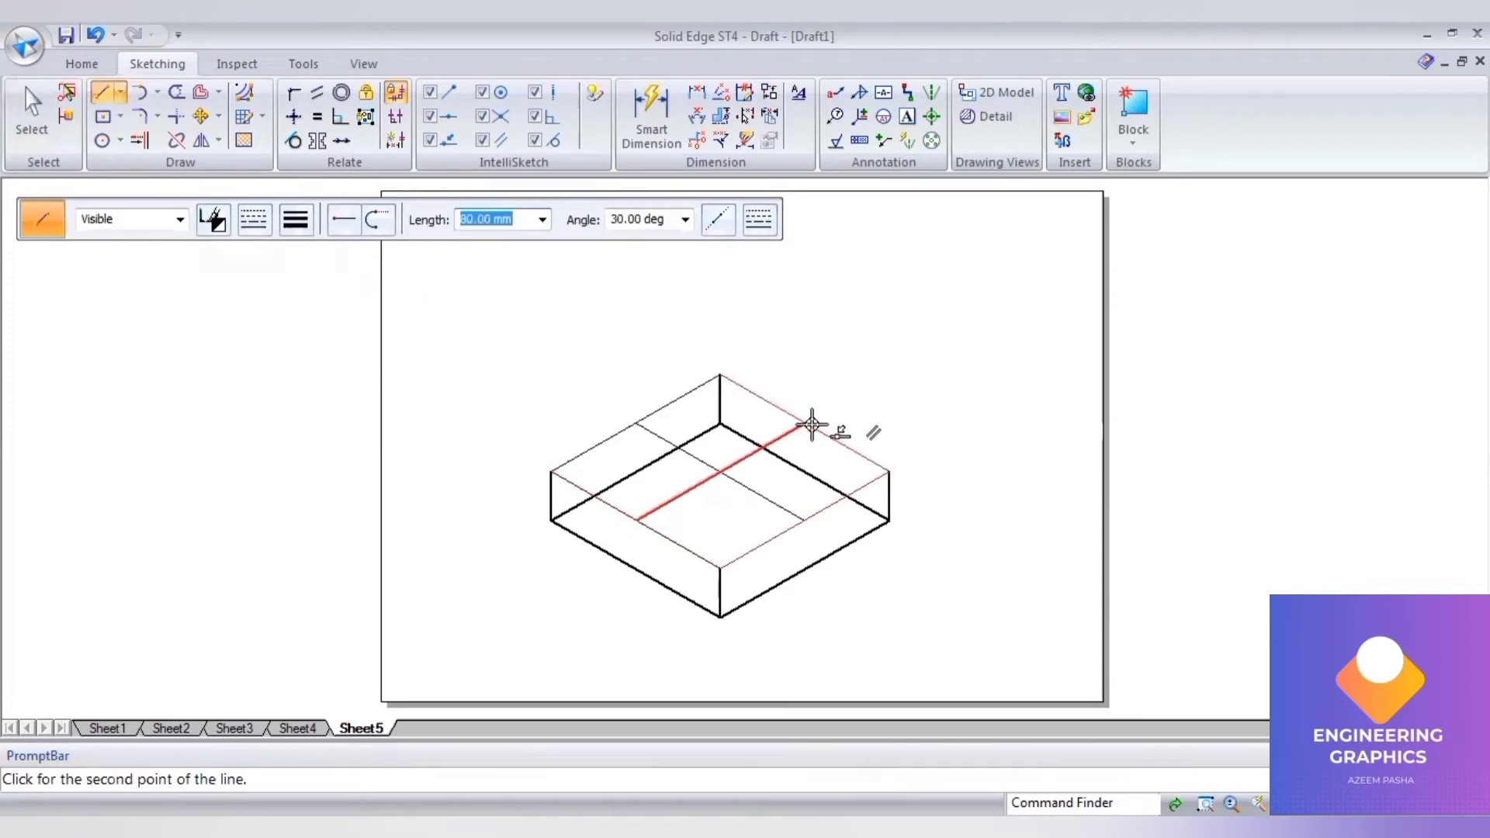
click(809, 423)
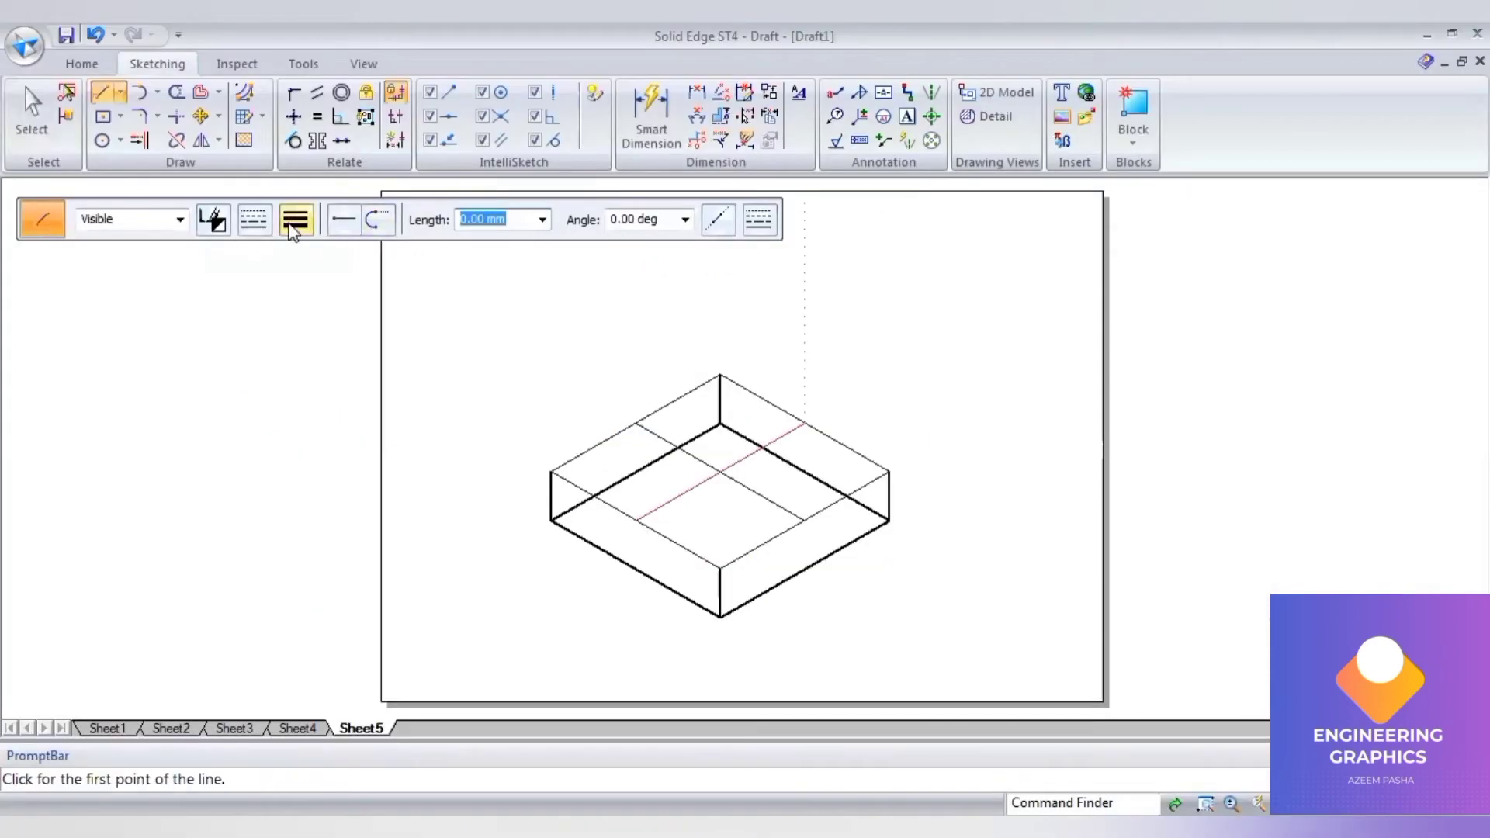
click(296, 220)
click(1011, 402)
Draw a closed rhombus of four 50 mm sides at 30°, 150°, 210° and -30°
text(50)
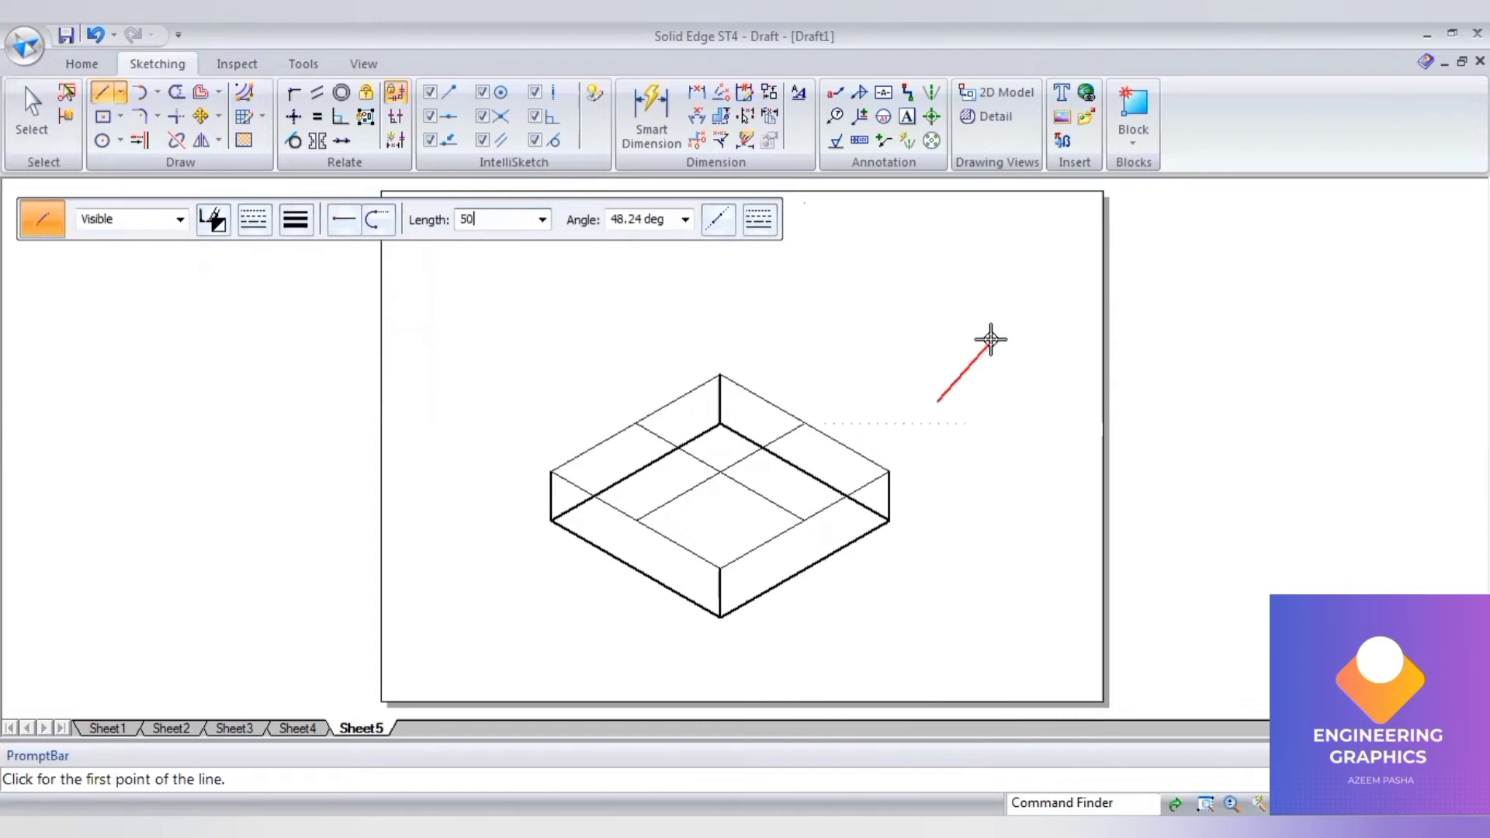
key(Tab)
text(3)
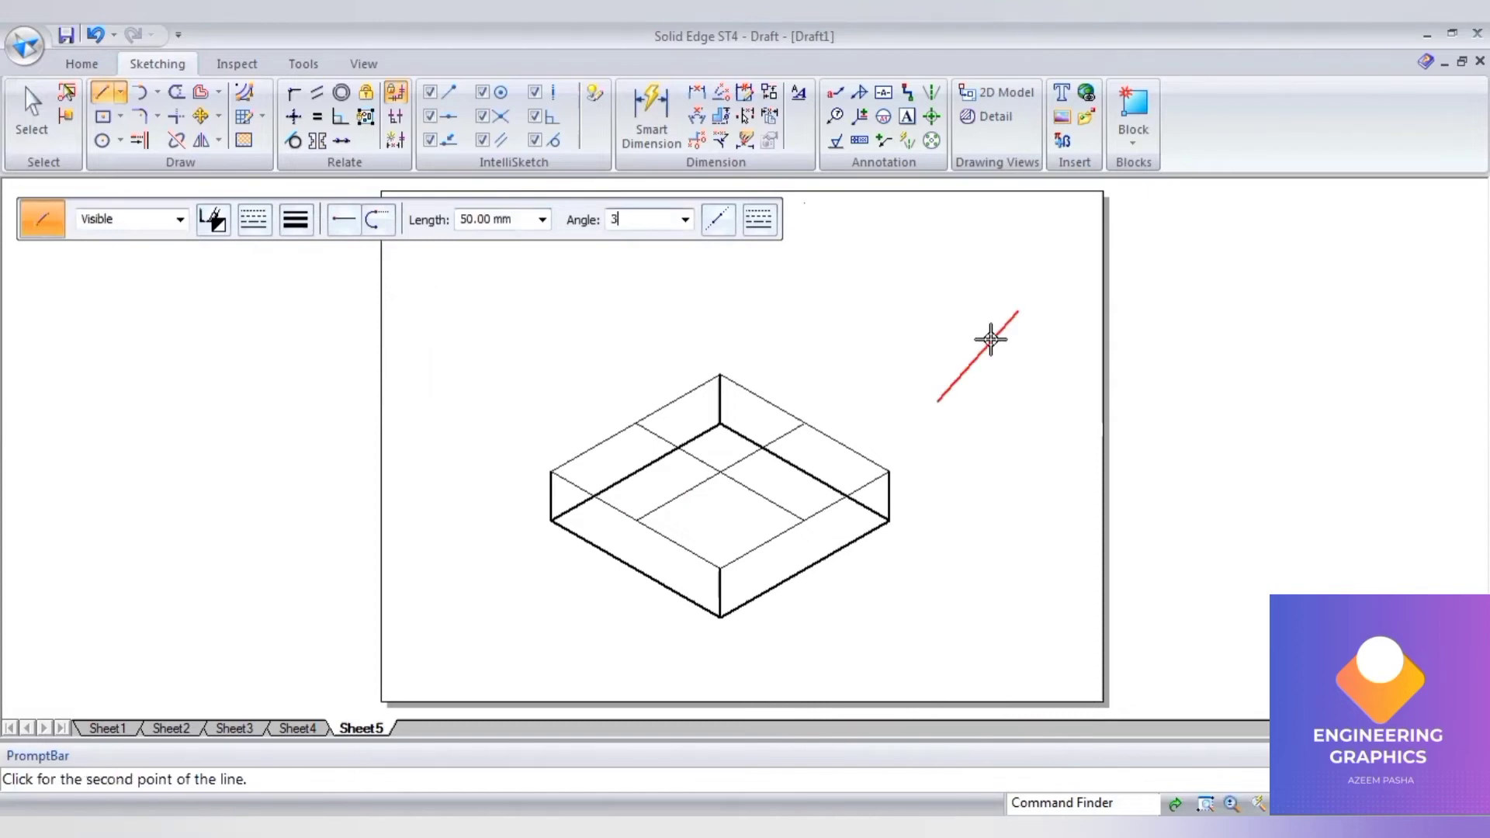
key(Return)
text(50)
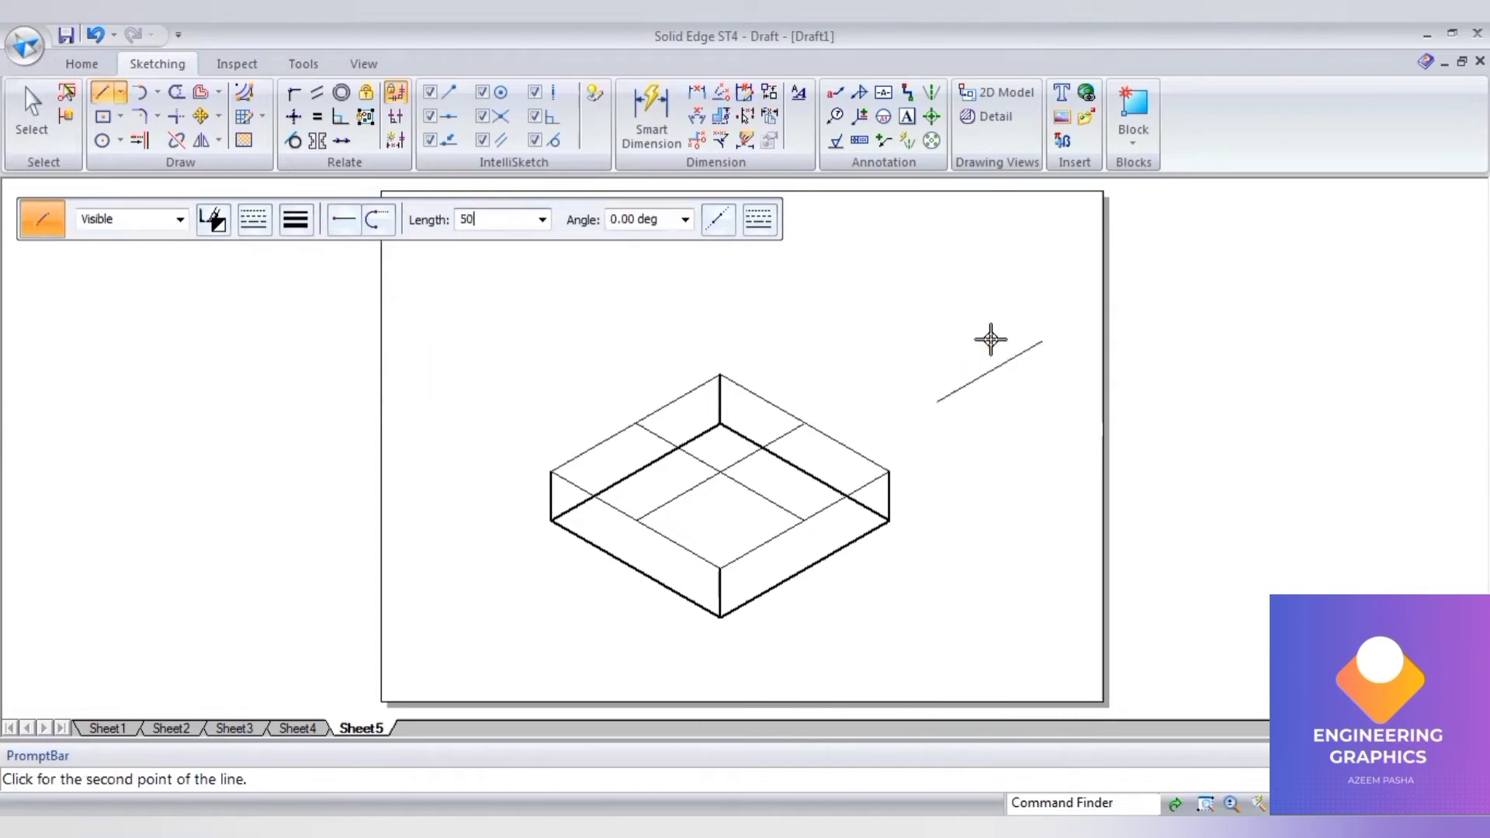
key(Tab)
text(1)
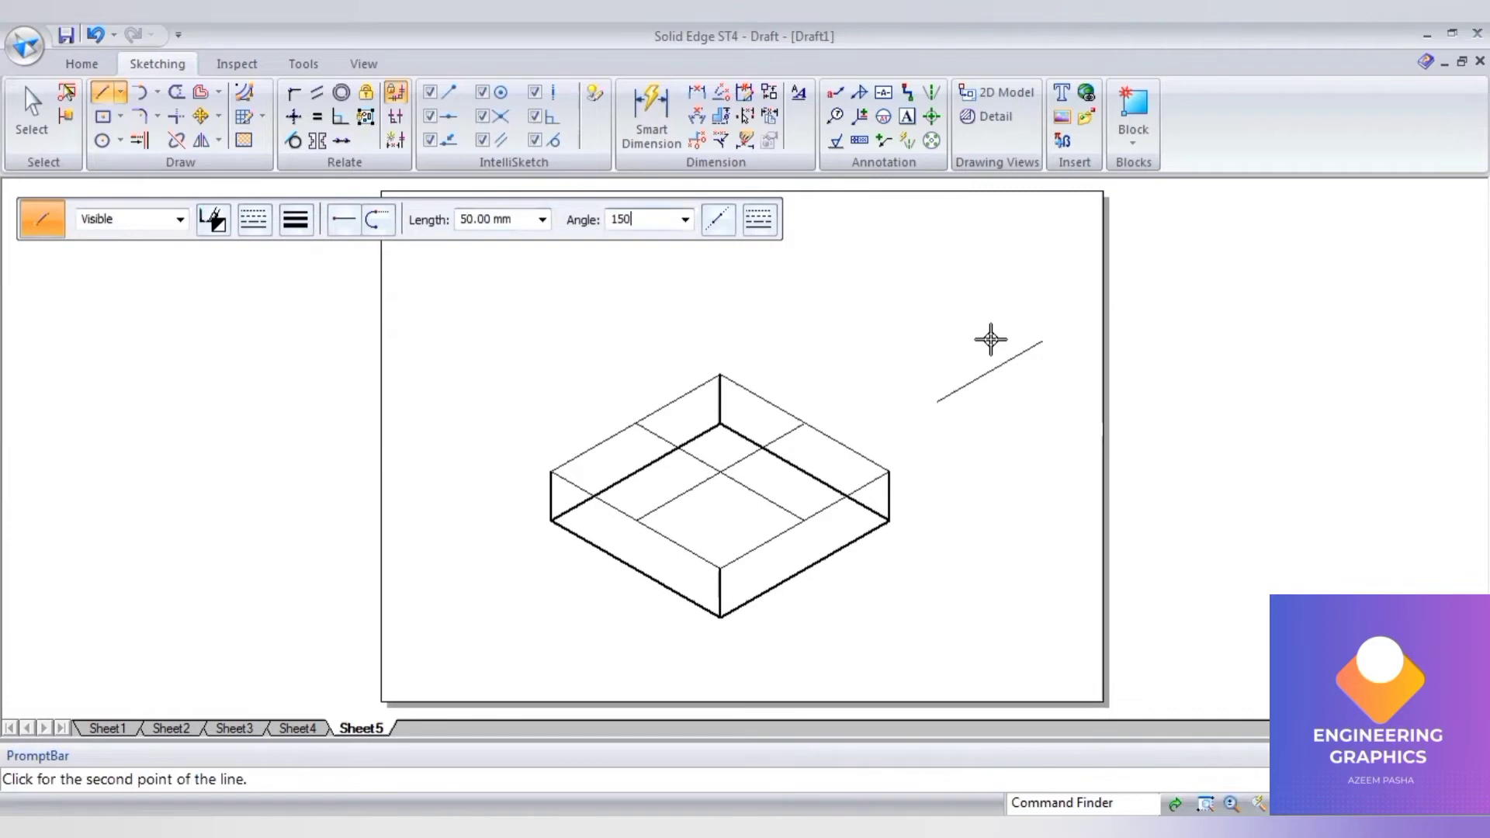
key(Return)
text(50)
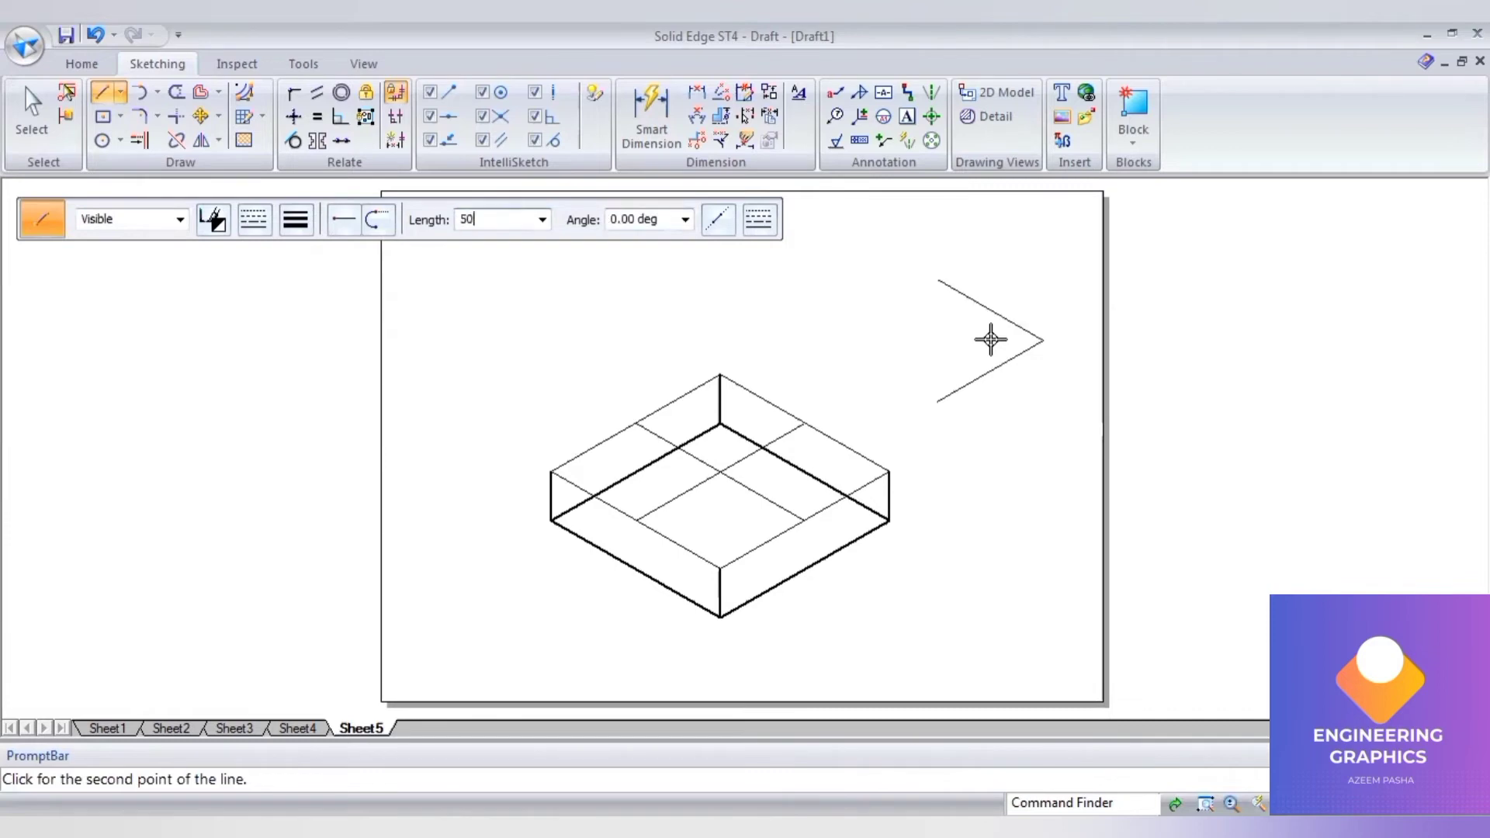
key(Tab)
text(21)
key(Return)
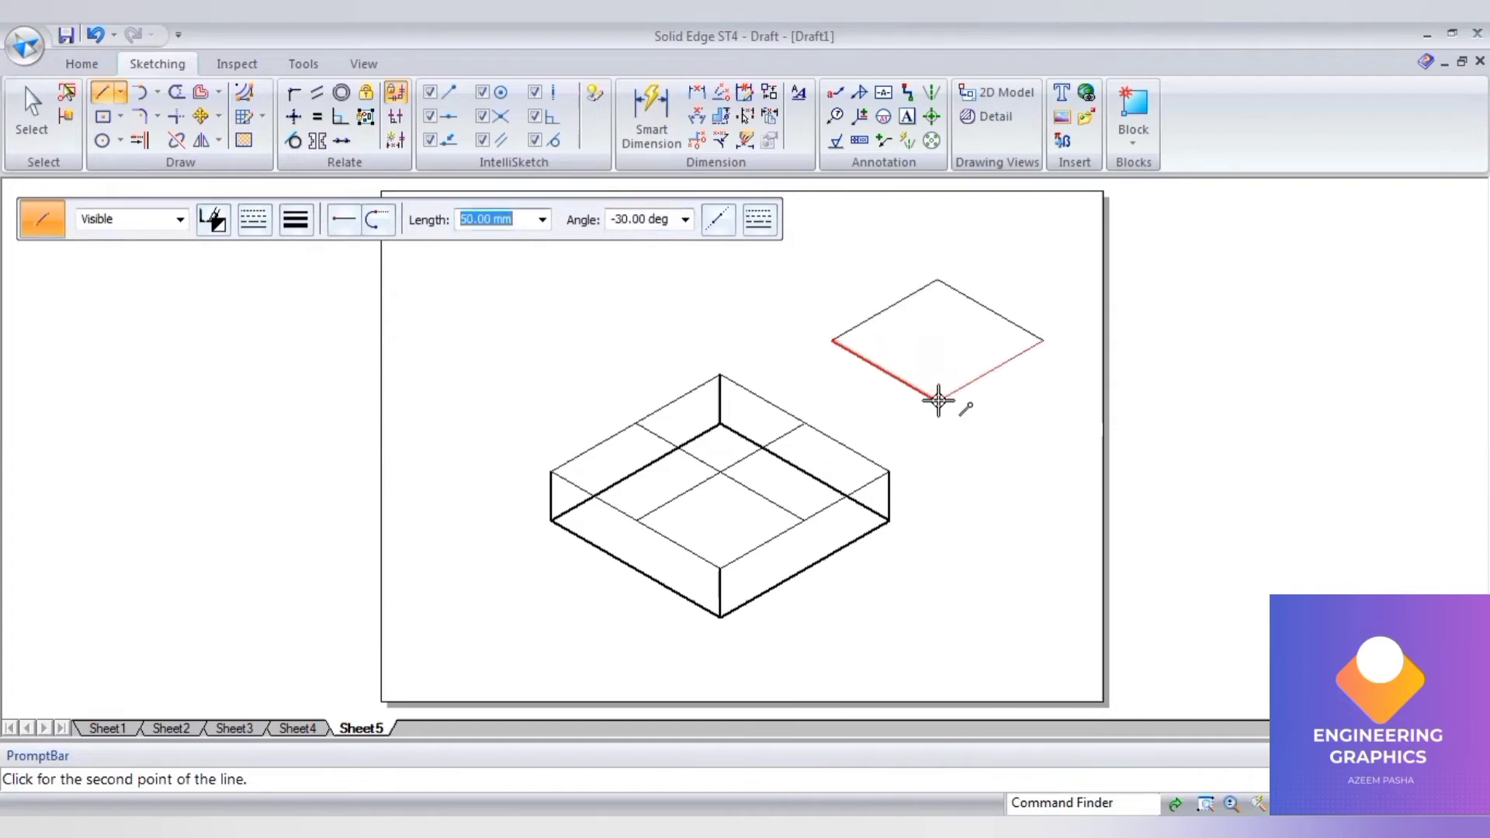
key(Escape)
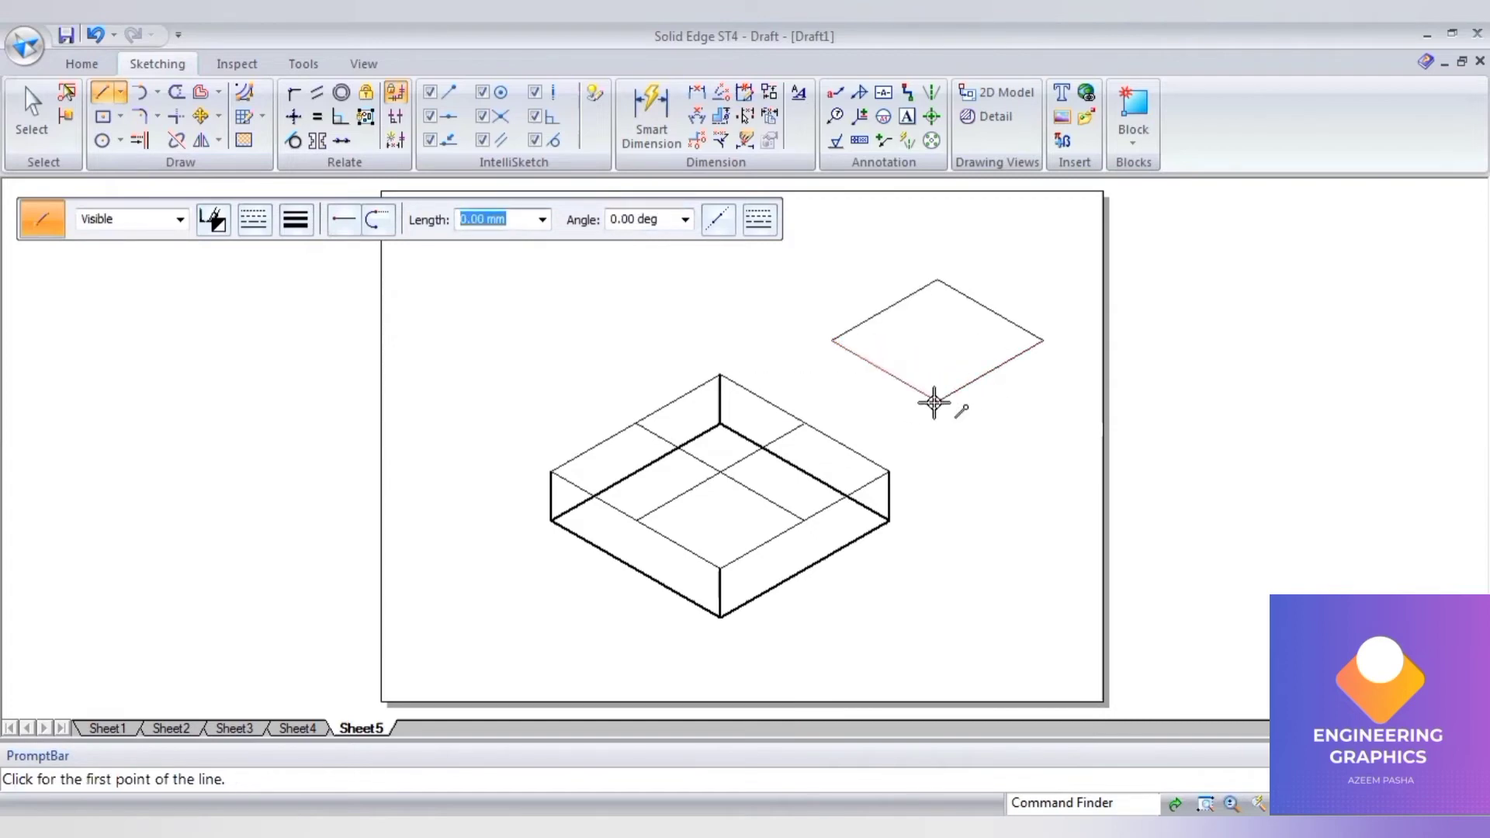
Draw lines from the rhombus's bottom and top corners to the midpoints of the opposite edges
click(936, 402)
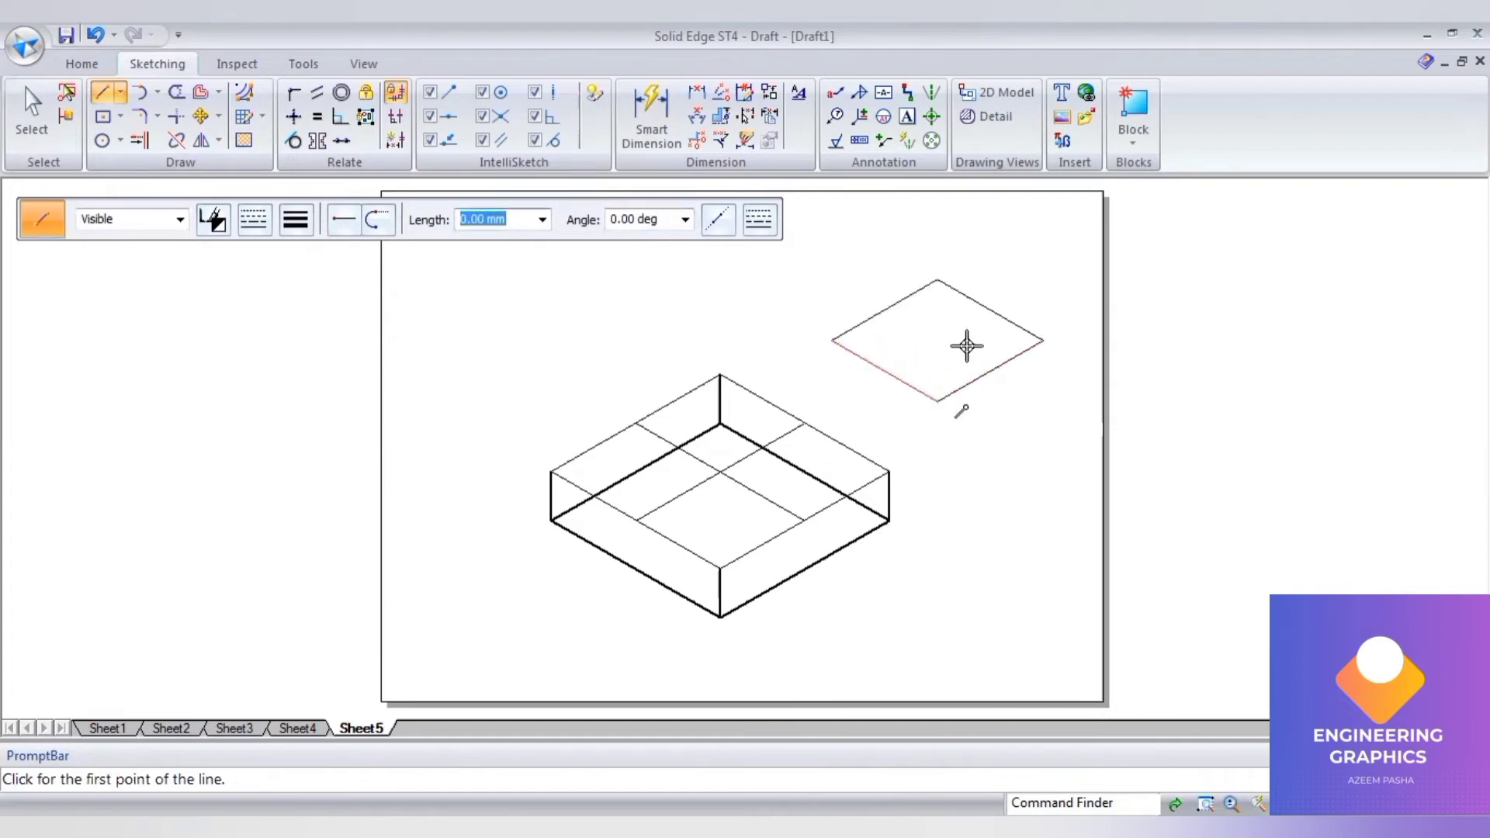
click(988, 307)
click(937, 399)
click(887, 310)
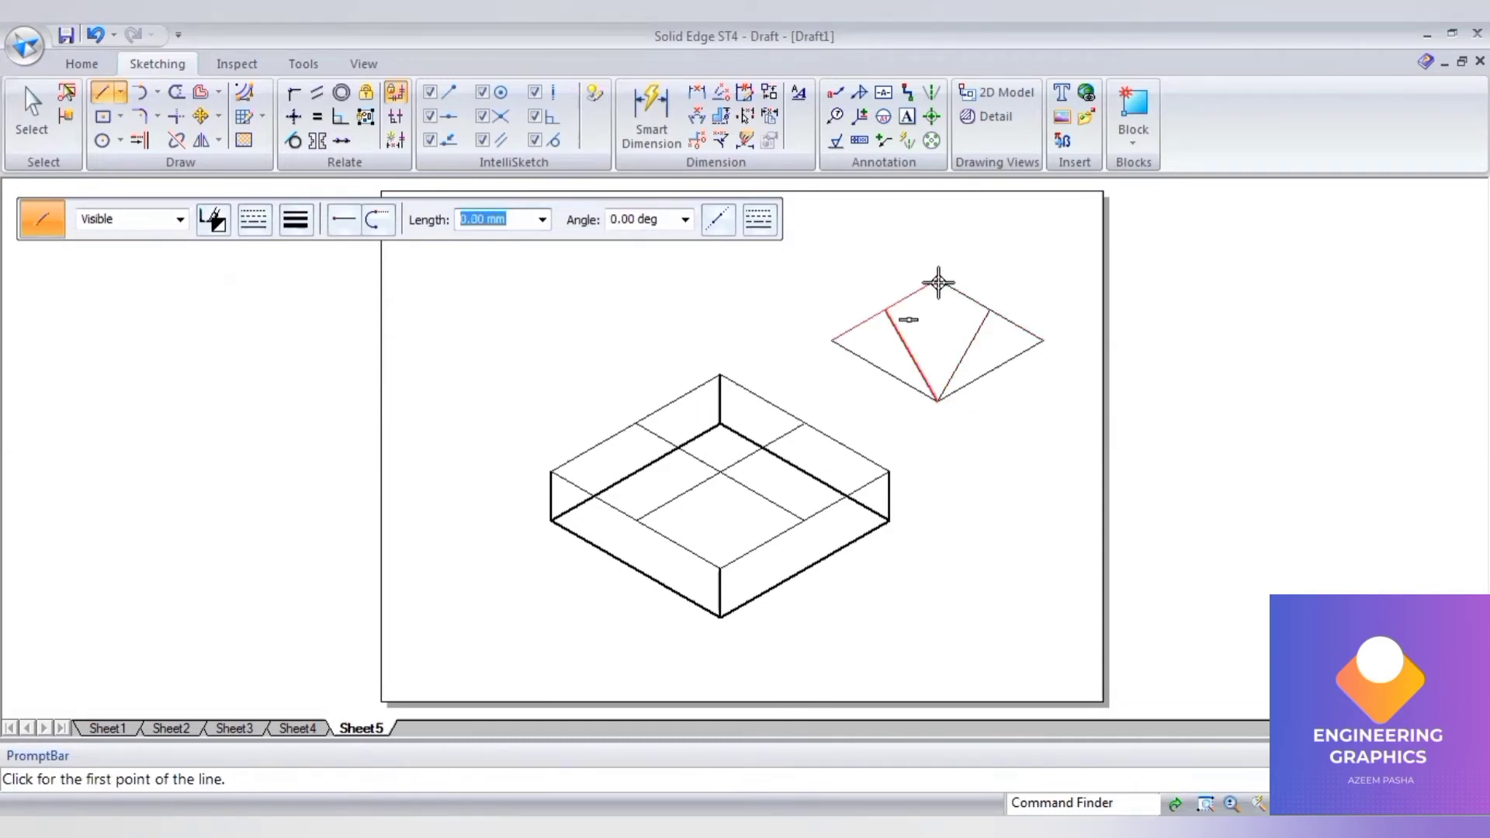
click(937, 281)
click(883, 367)
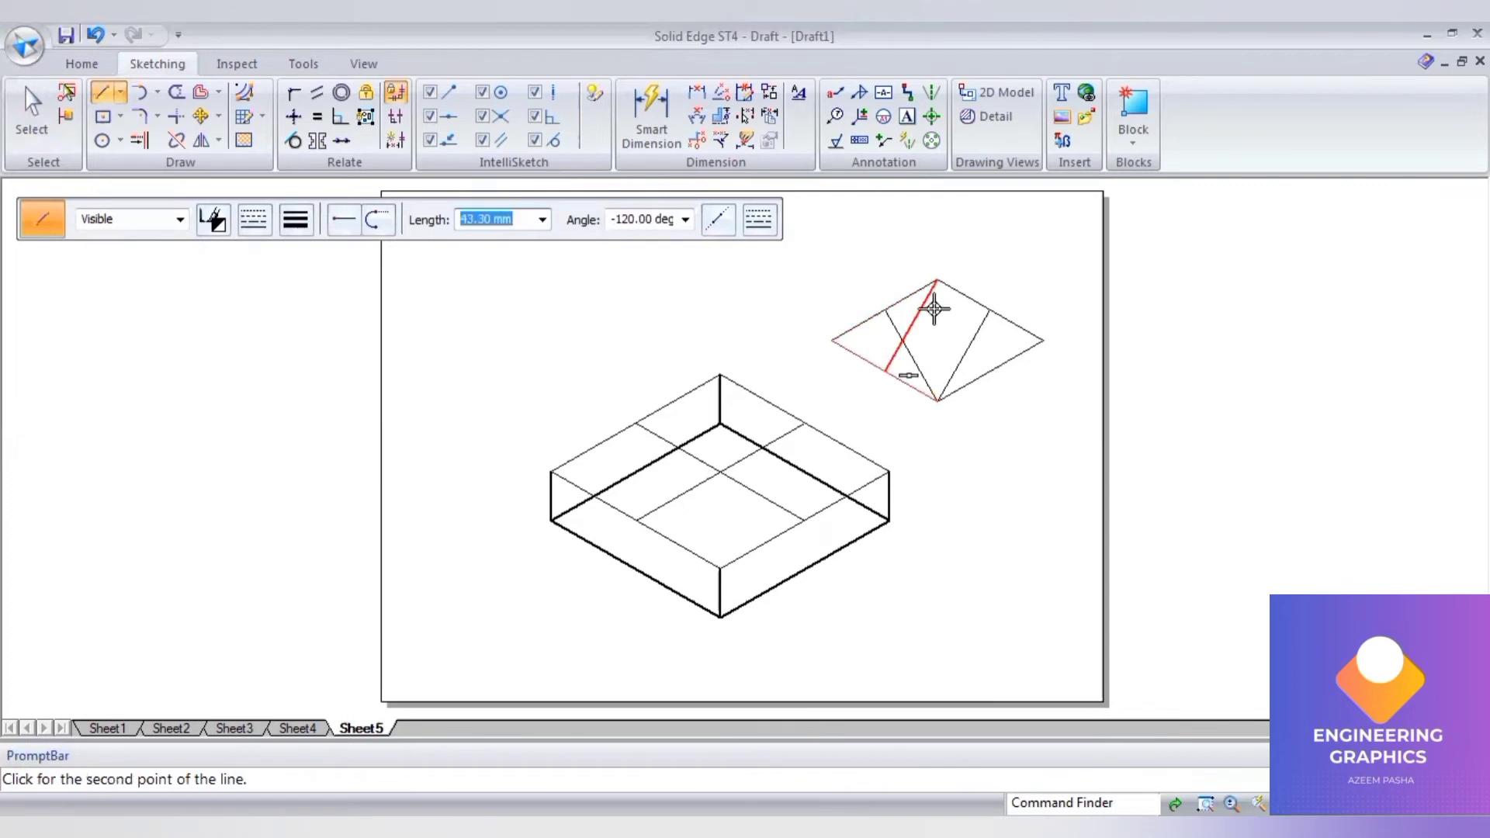
click(995, 375)
key(Escape)
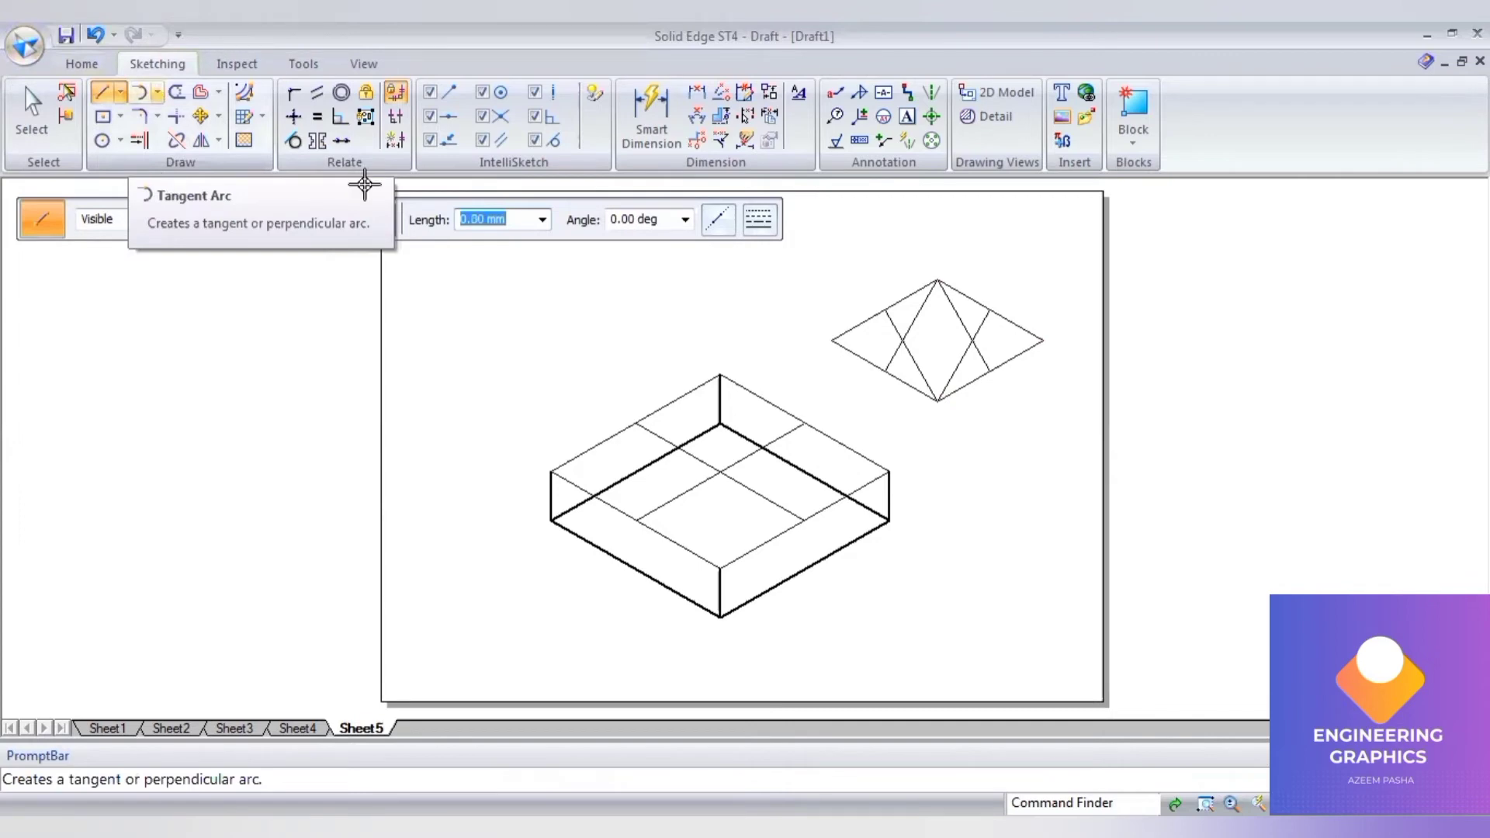
Draw the top, bottom, left and right tangent arcs forming an ellipse inside the 50 mm rhombus
scroll(923, 349, up, 1)
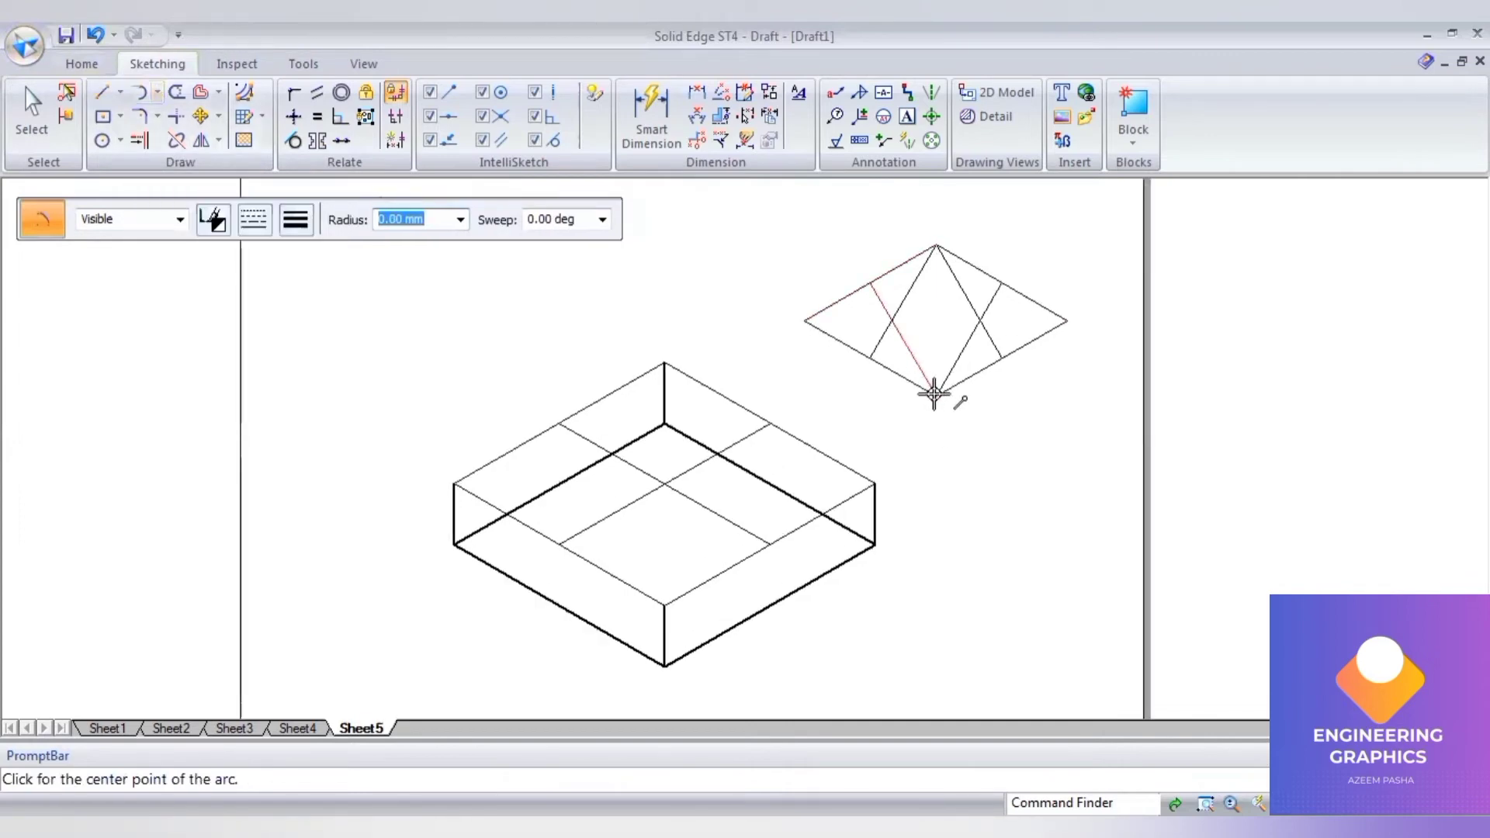
click(947, 273)
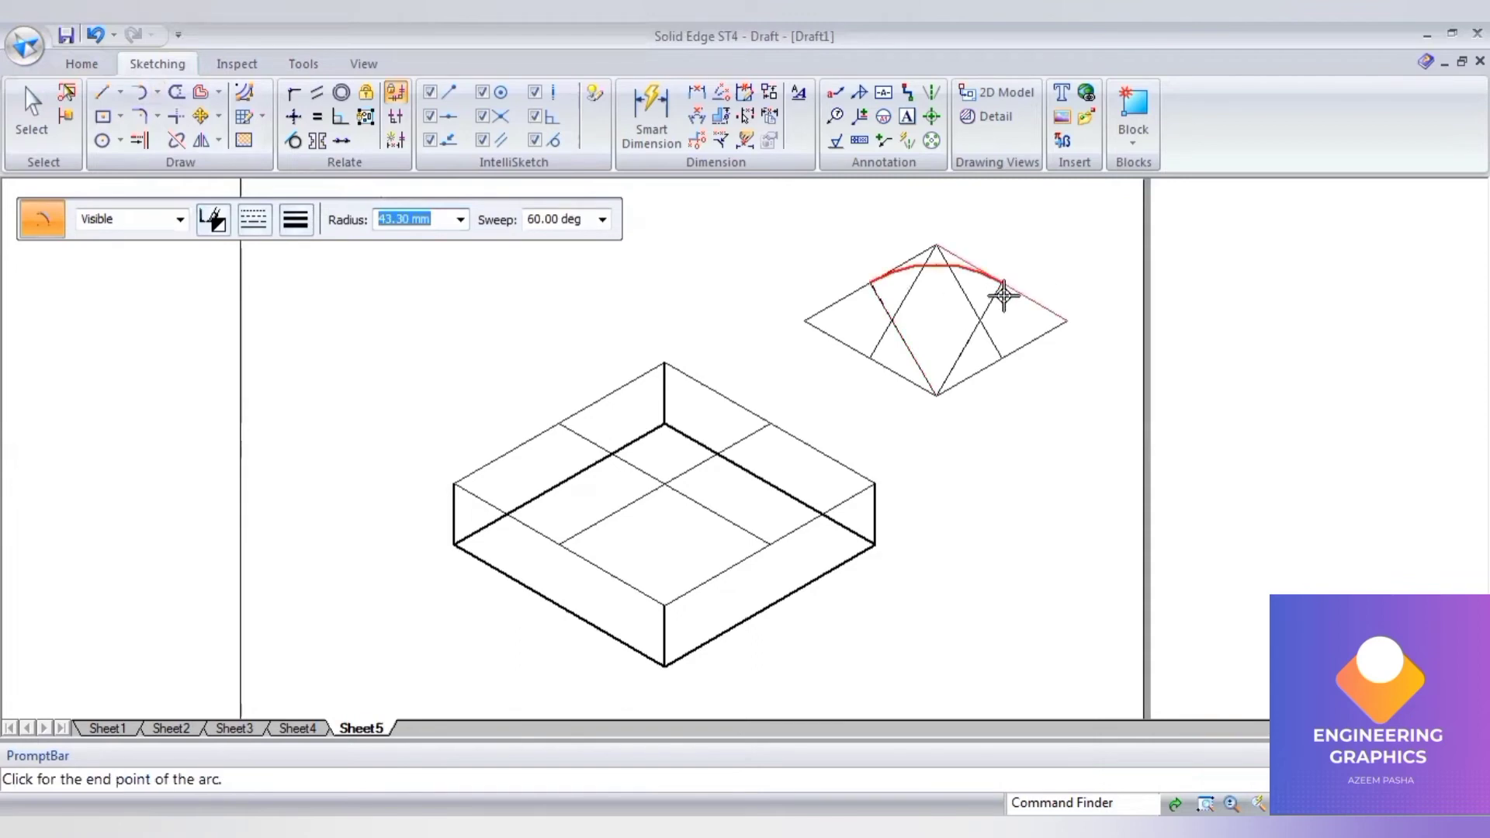
click(936, 245)
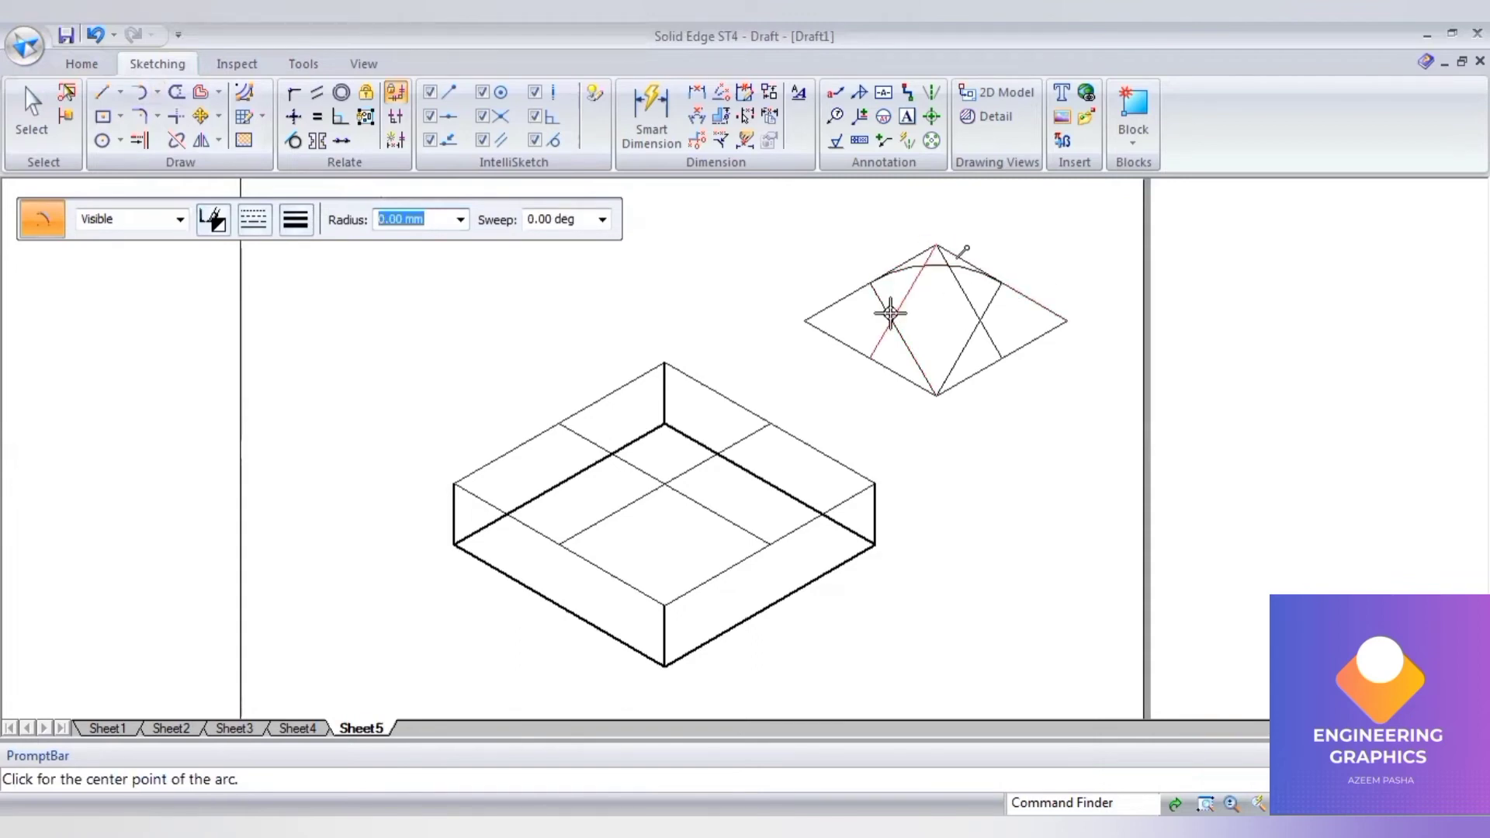
click(870, 354)
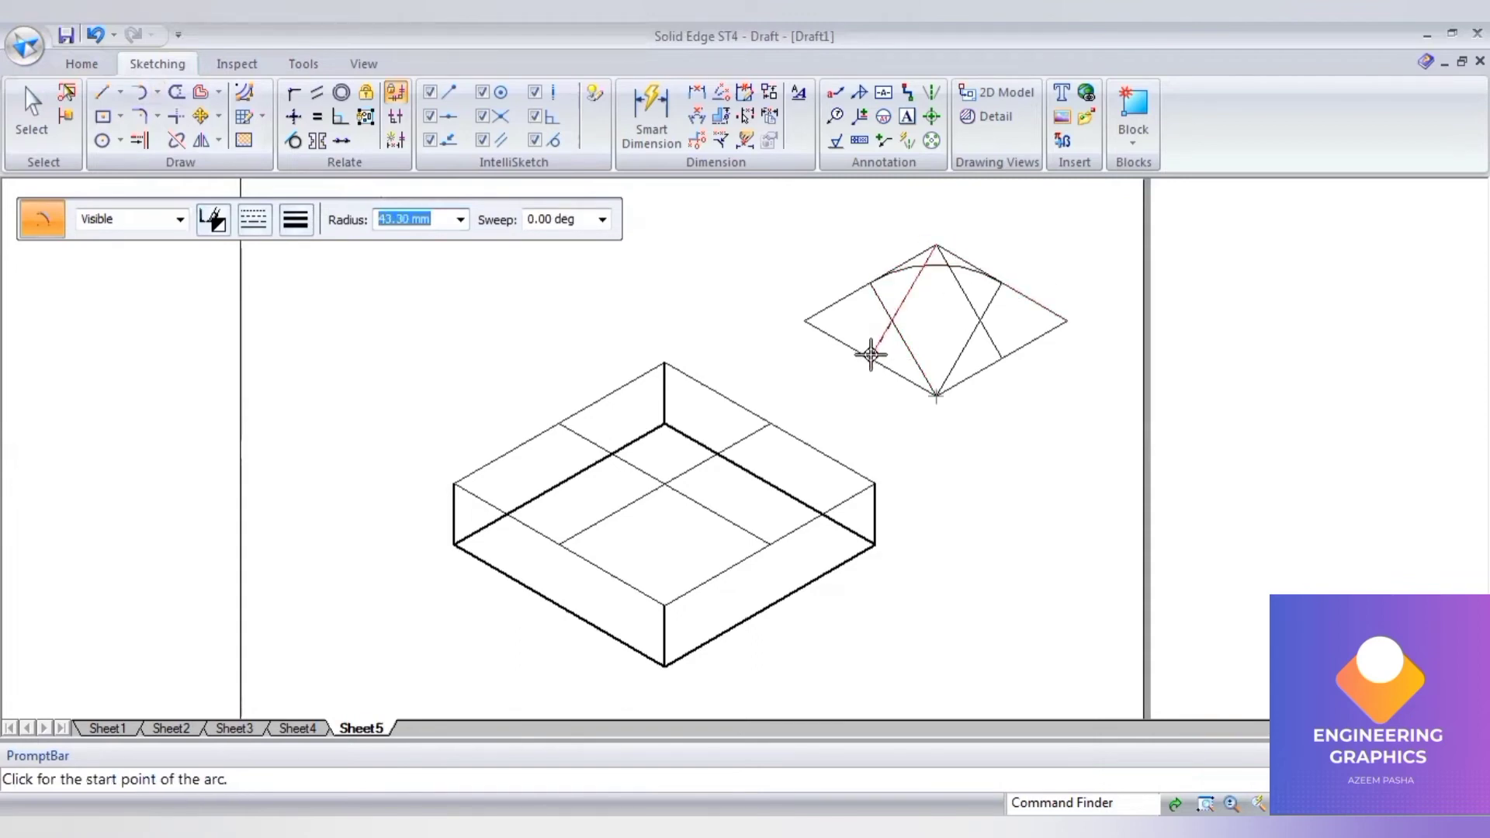
click(998, 356)
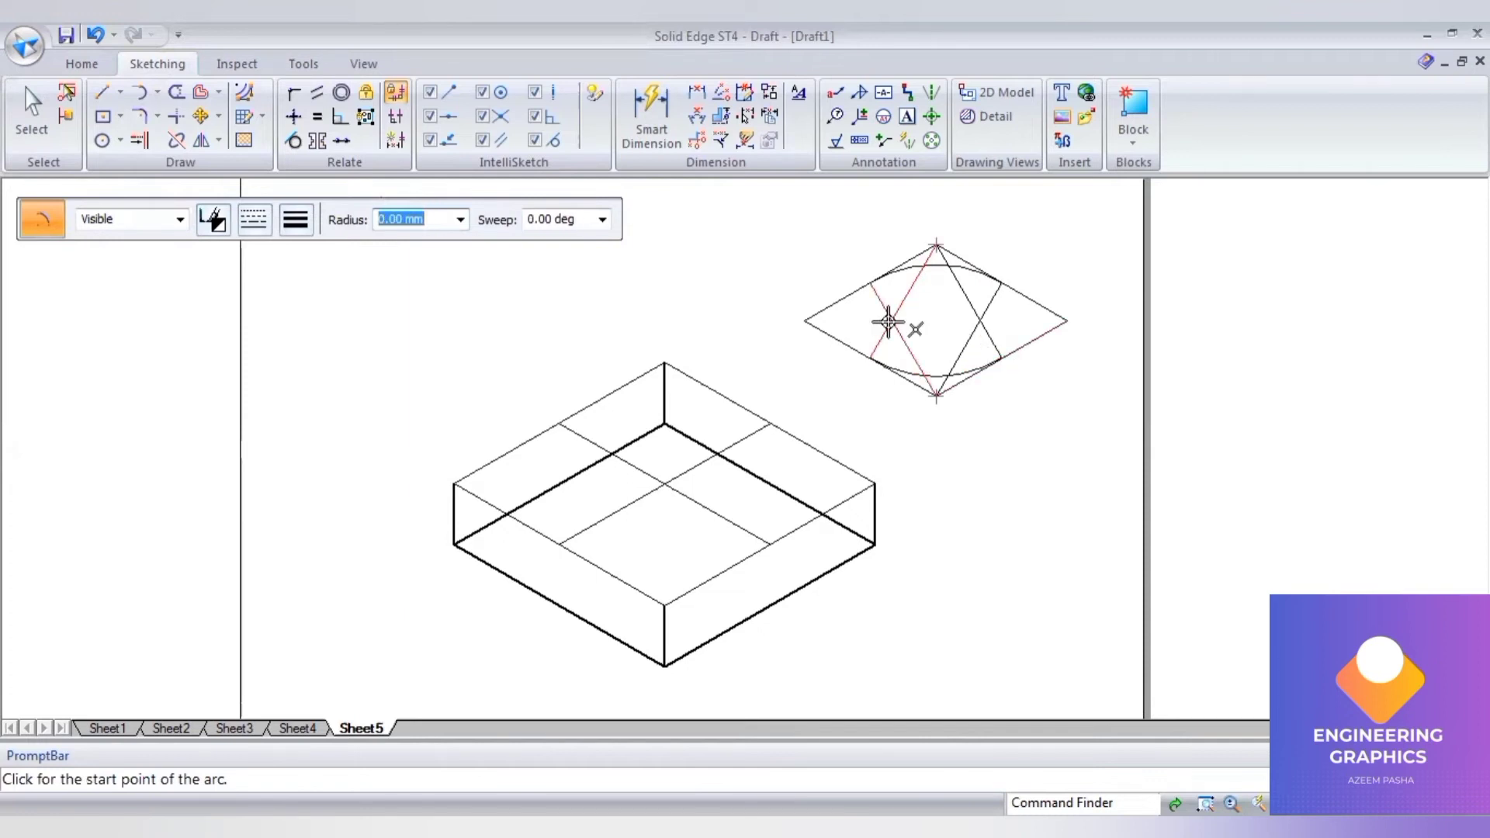
click(870, 284)
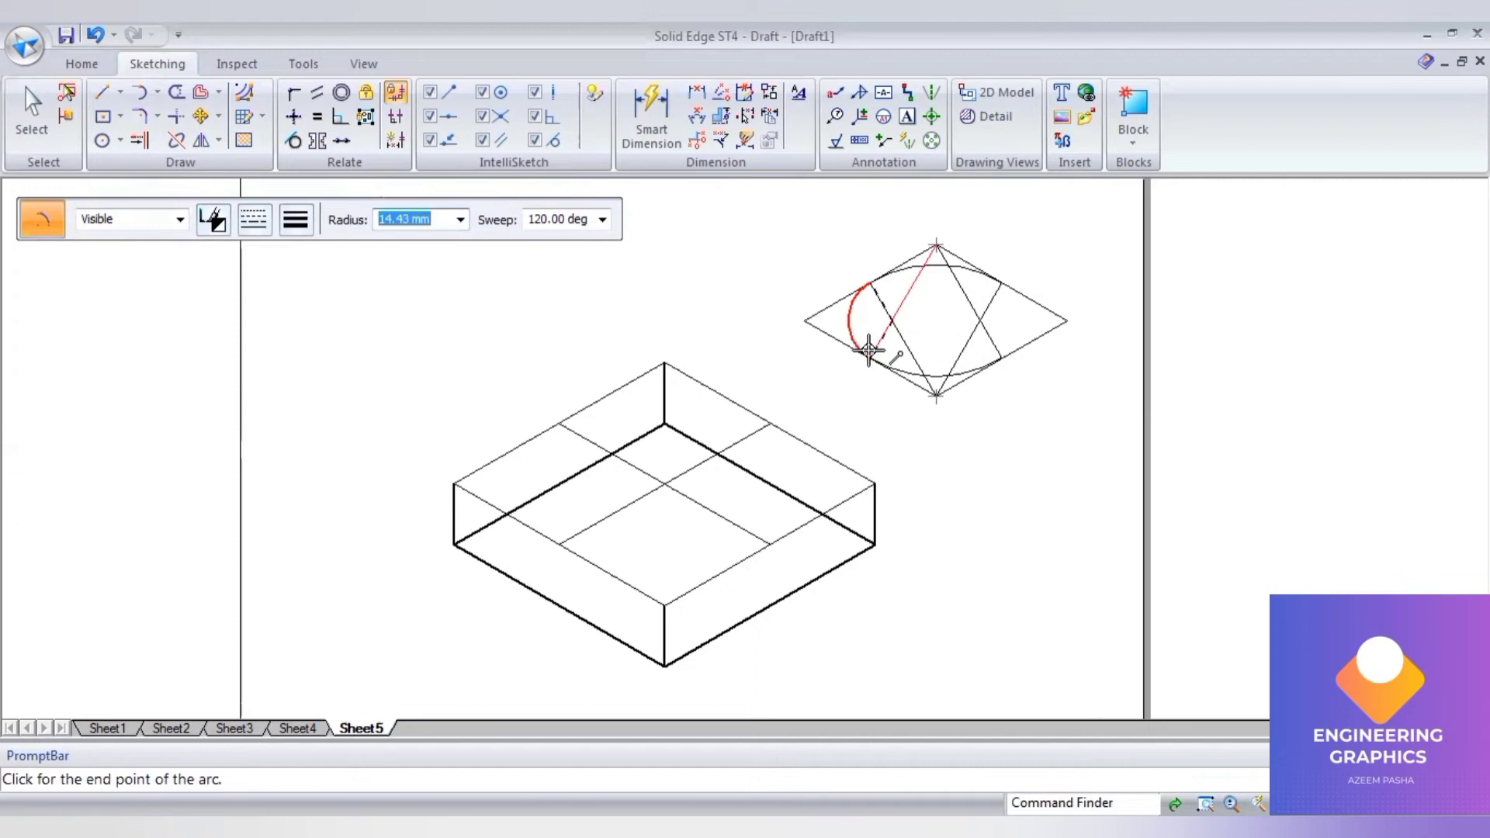
click(868, 352)
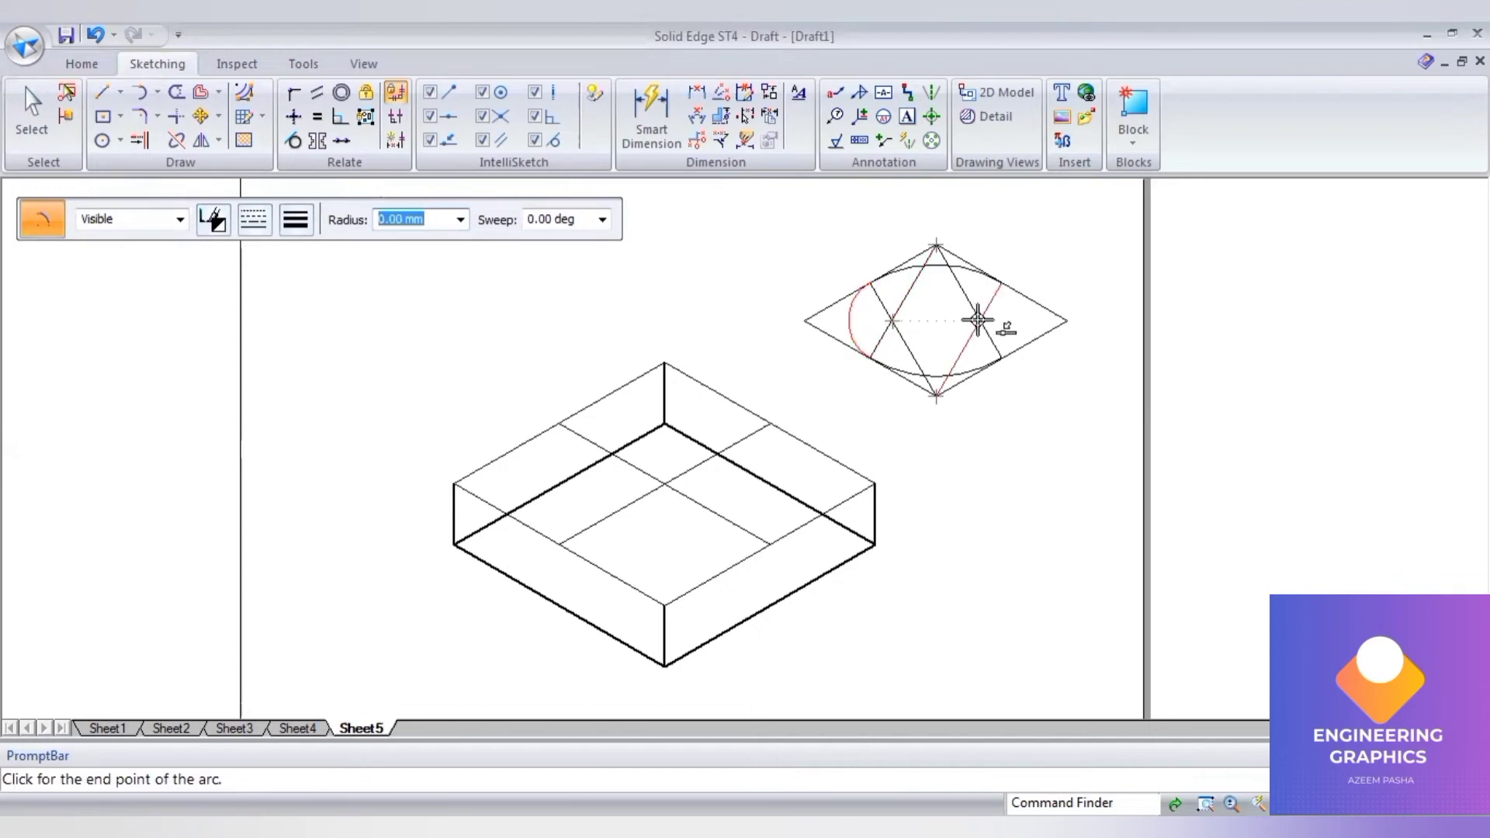
click(1000, 357)
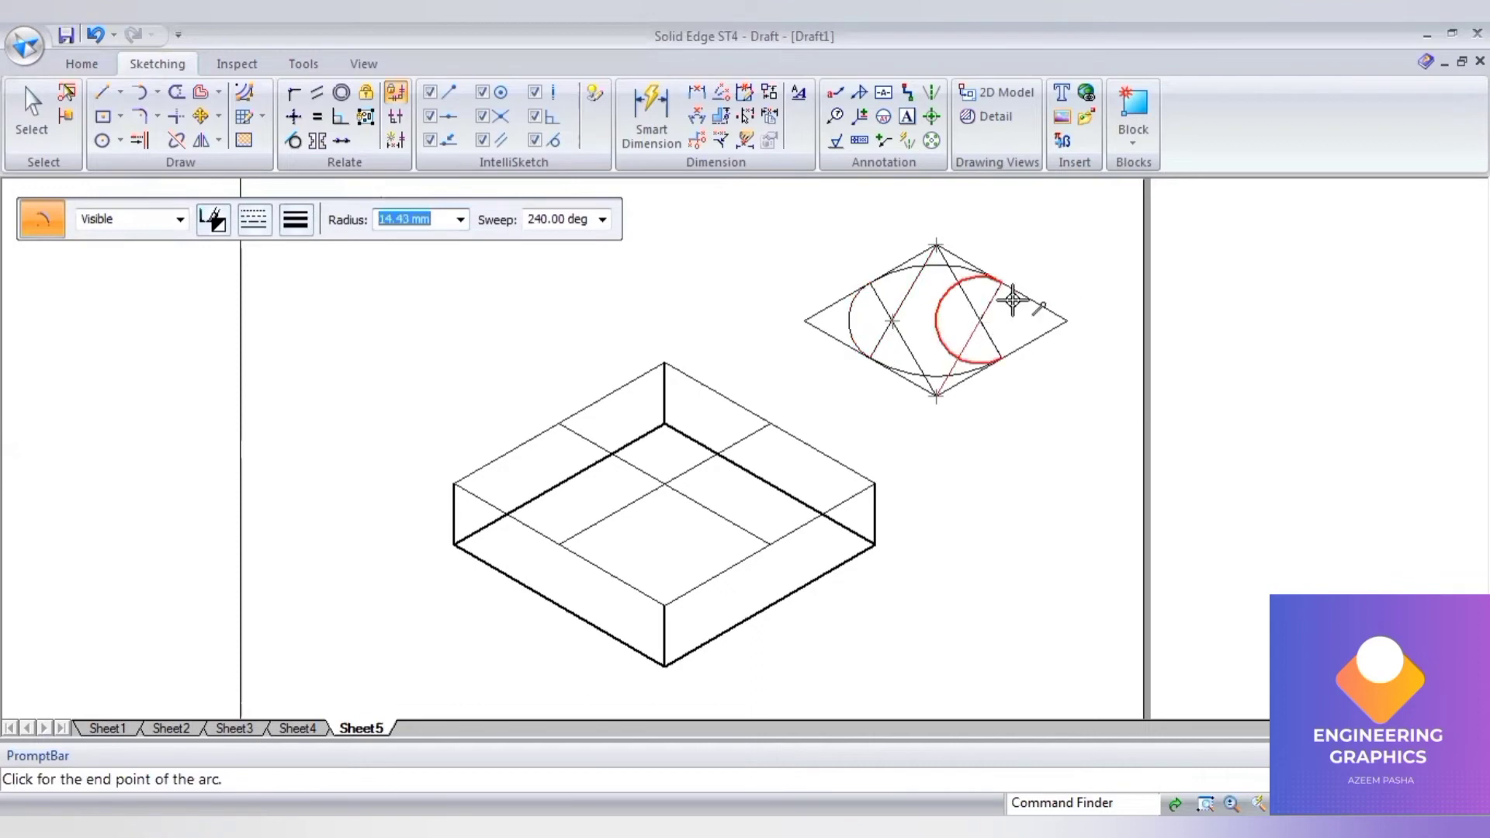
click(1000, 358)
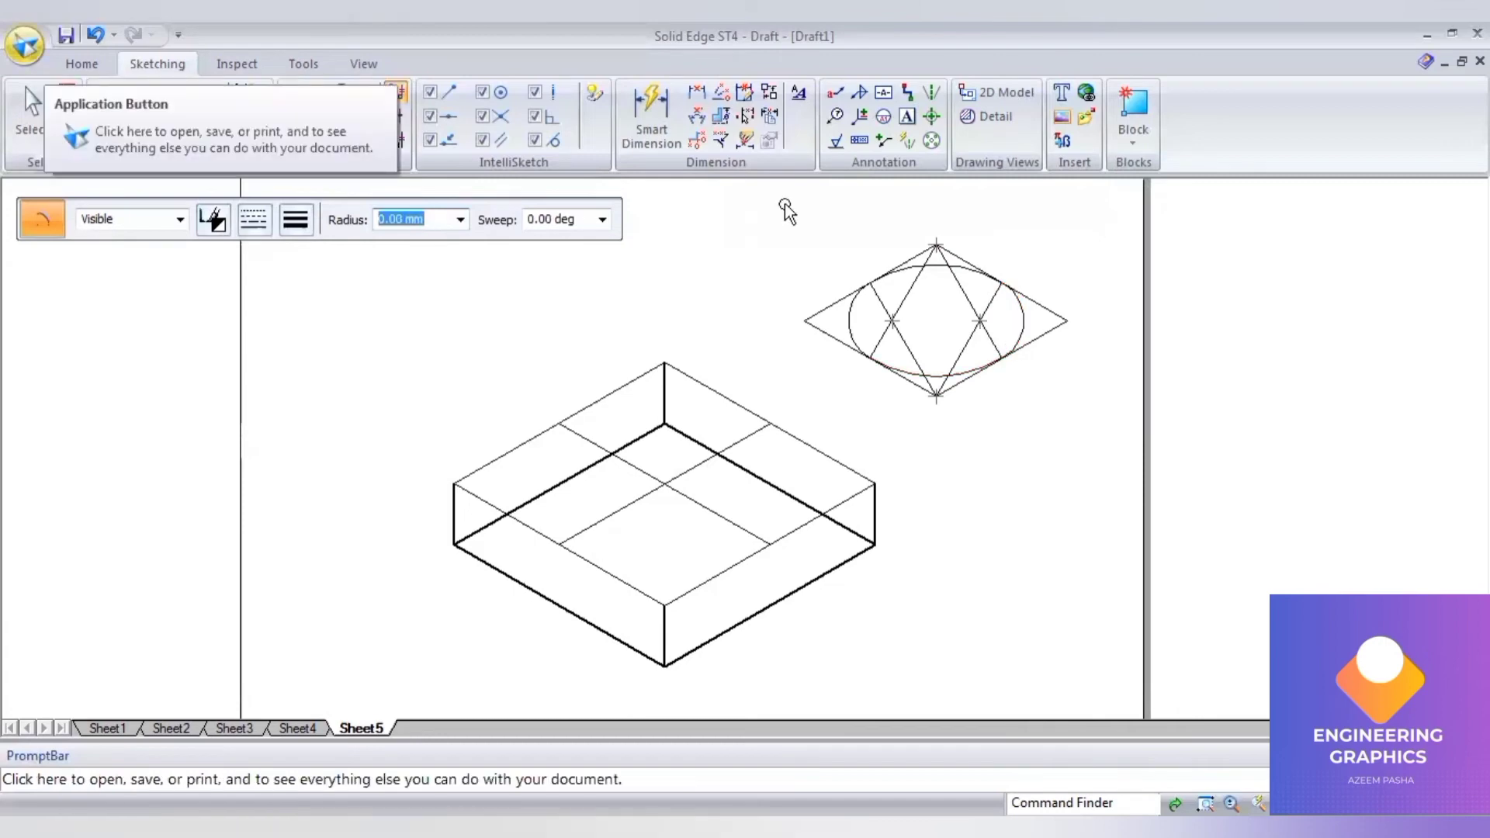
key(Escape)
Make the four ellipse arcs 0.50 mm thick
click(851, 323)
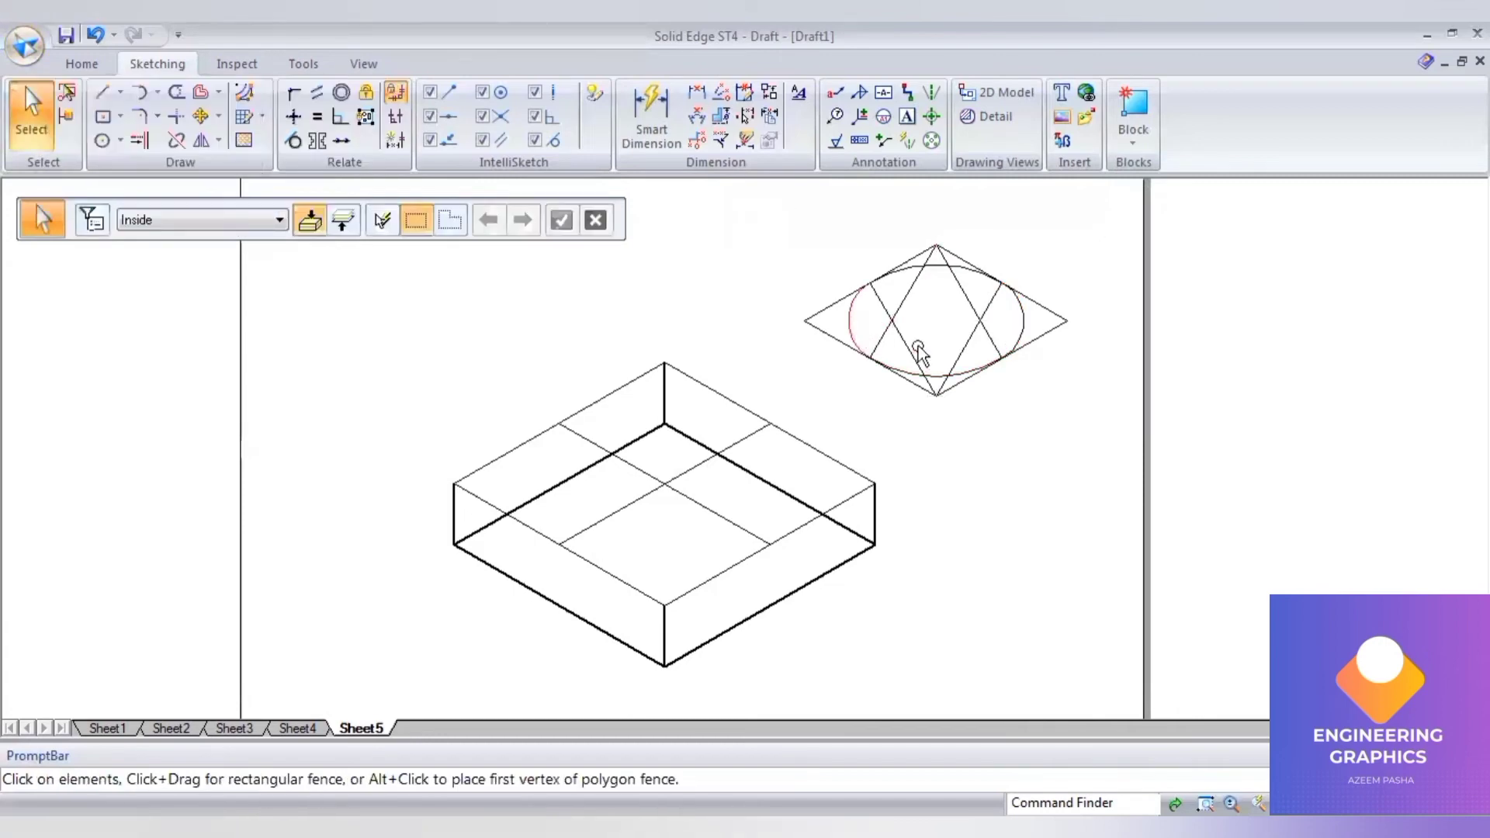
ctrl+click(939, 380)
ctrl+click(934, 273)
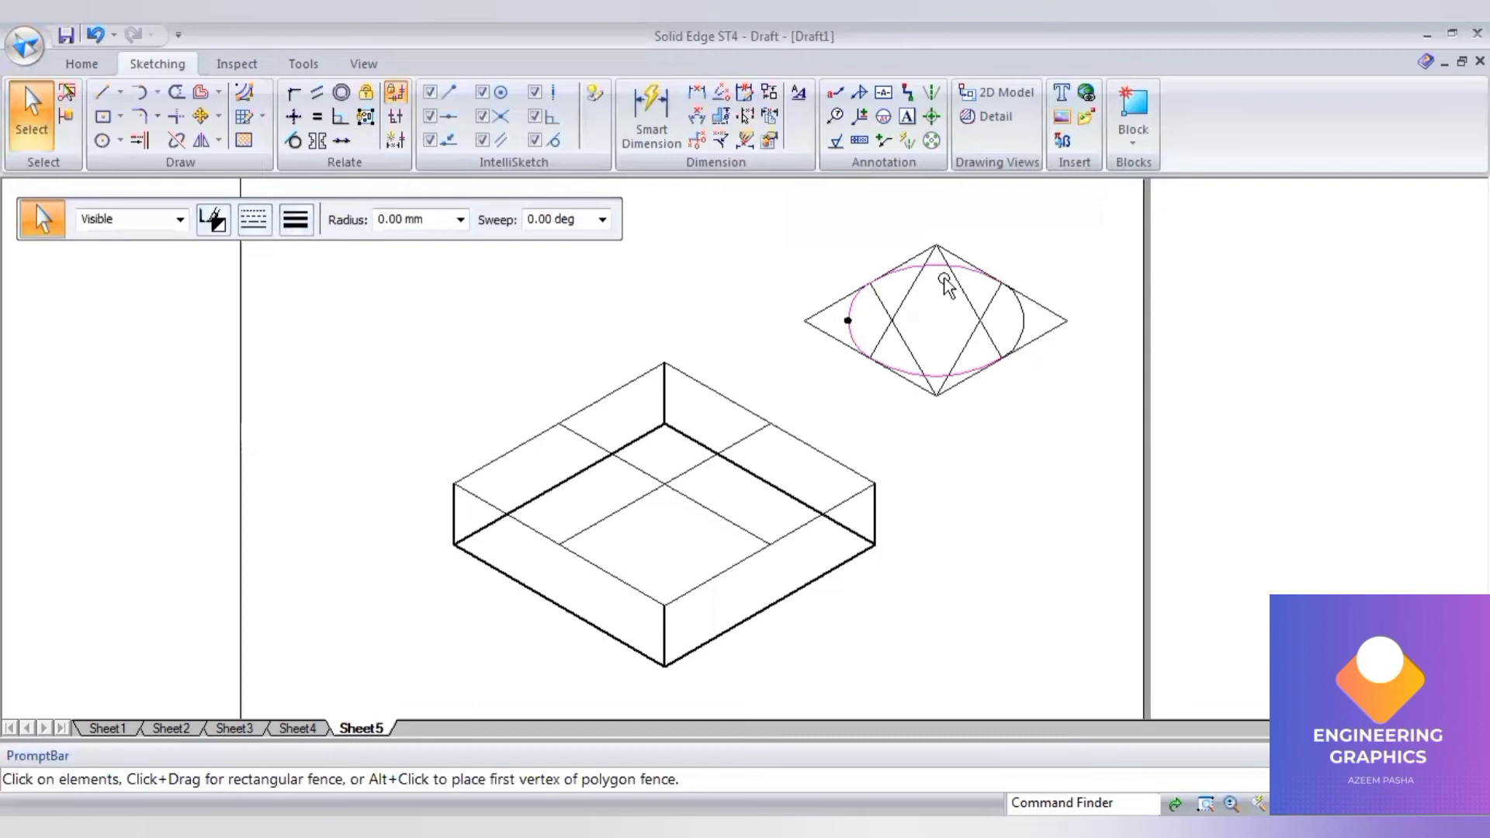
ctrl+click(1025, 323)
click(296, 219)
click(326, 307)
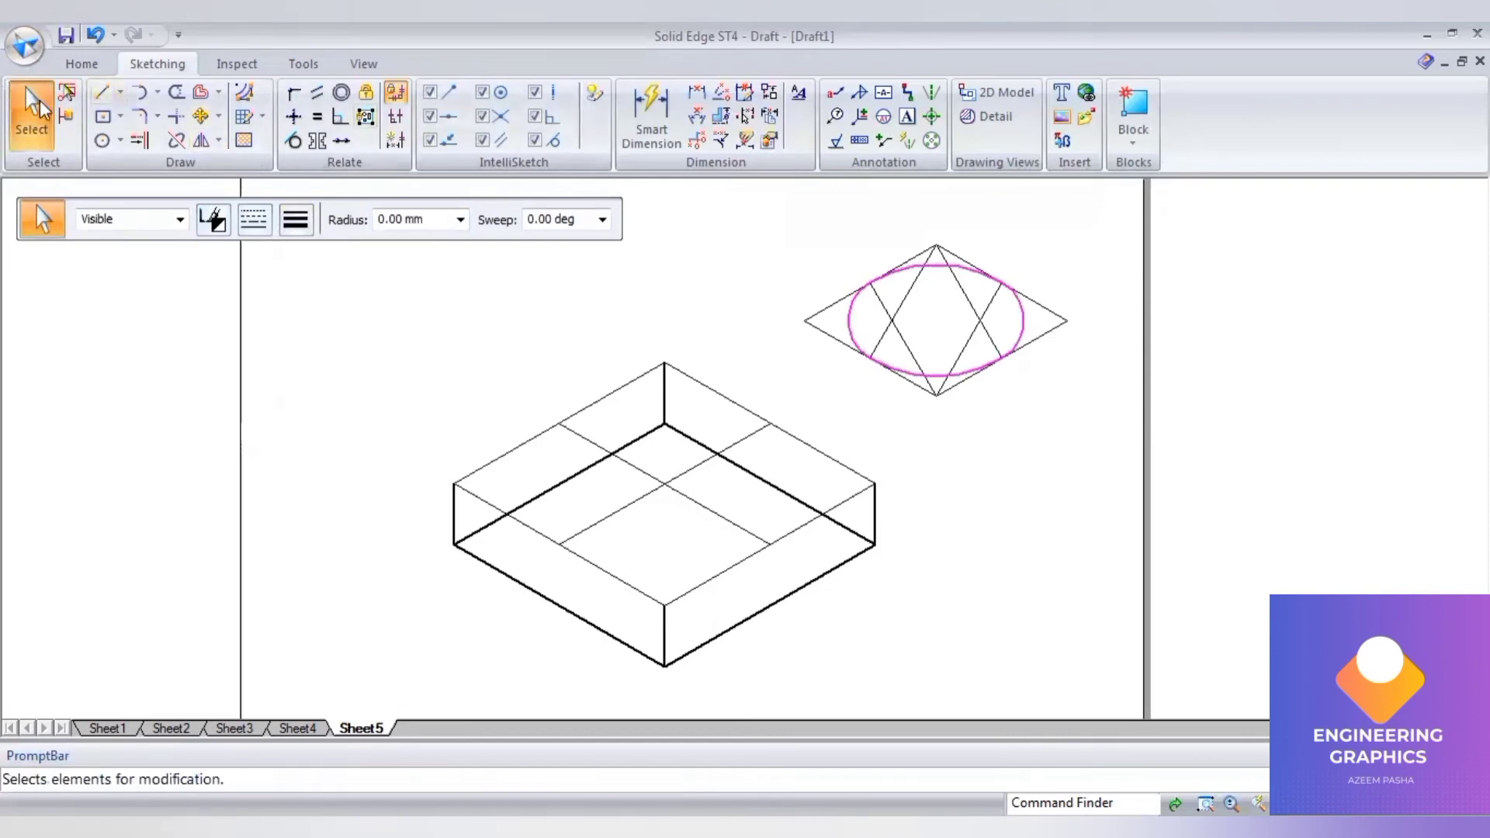
Draw a horizontal diagonal between the rhombus's left and right corners
click(107, 97)
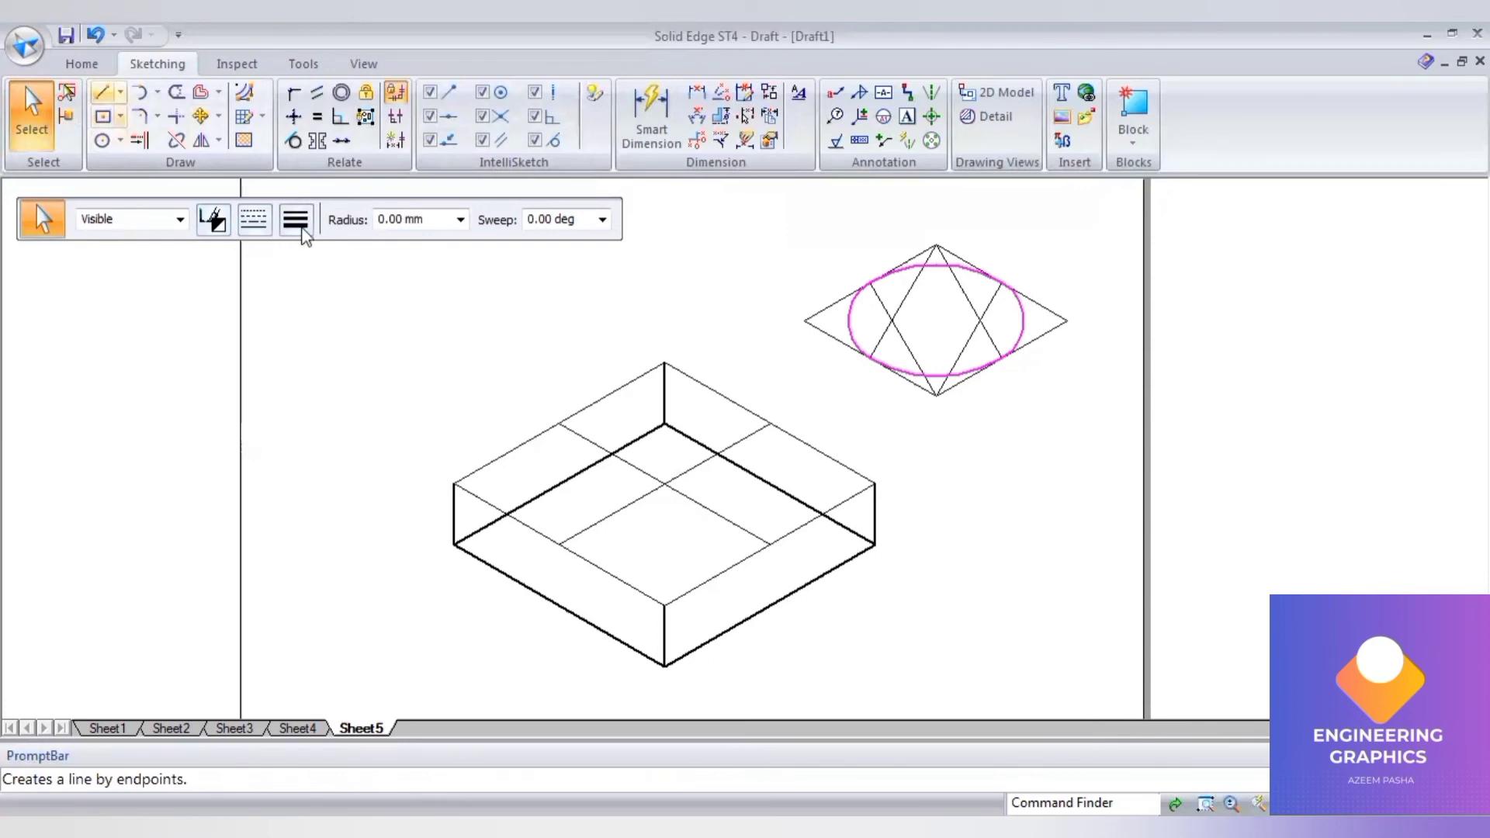
click(296, 220)
click(805, 319)
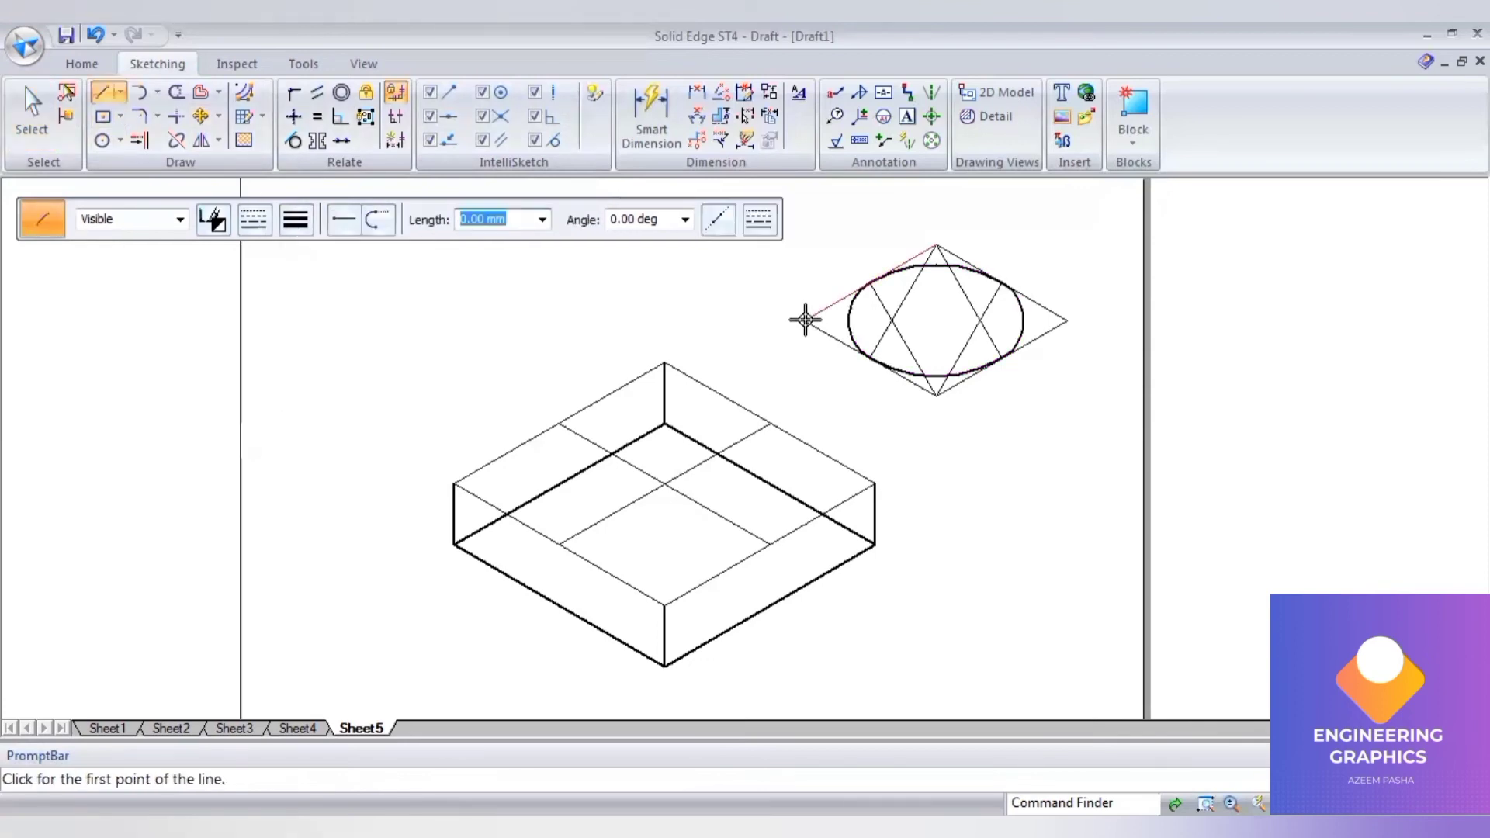
click(1063, 318)
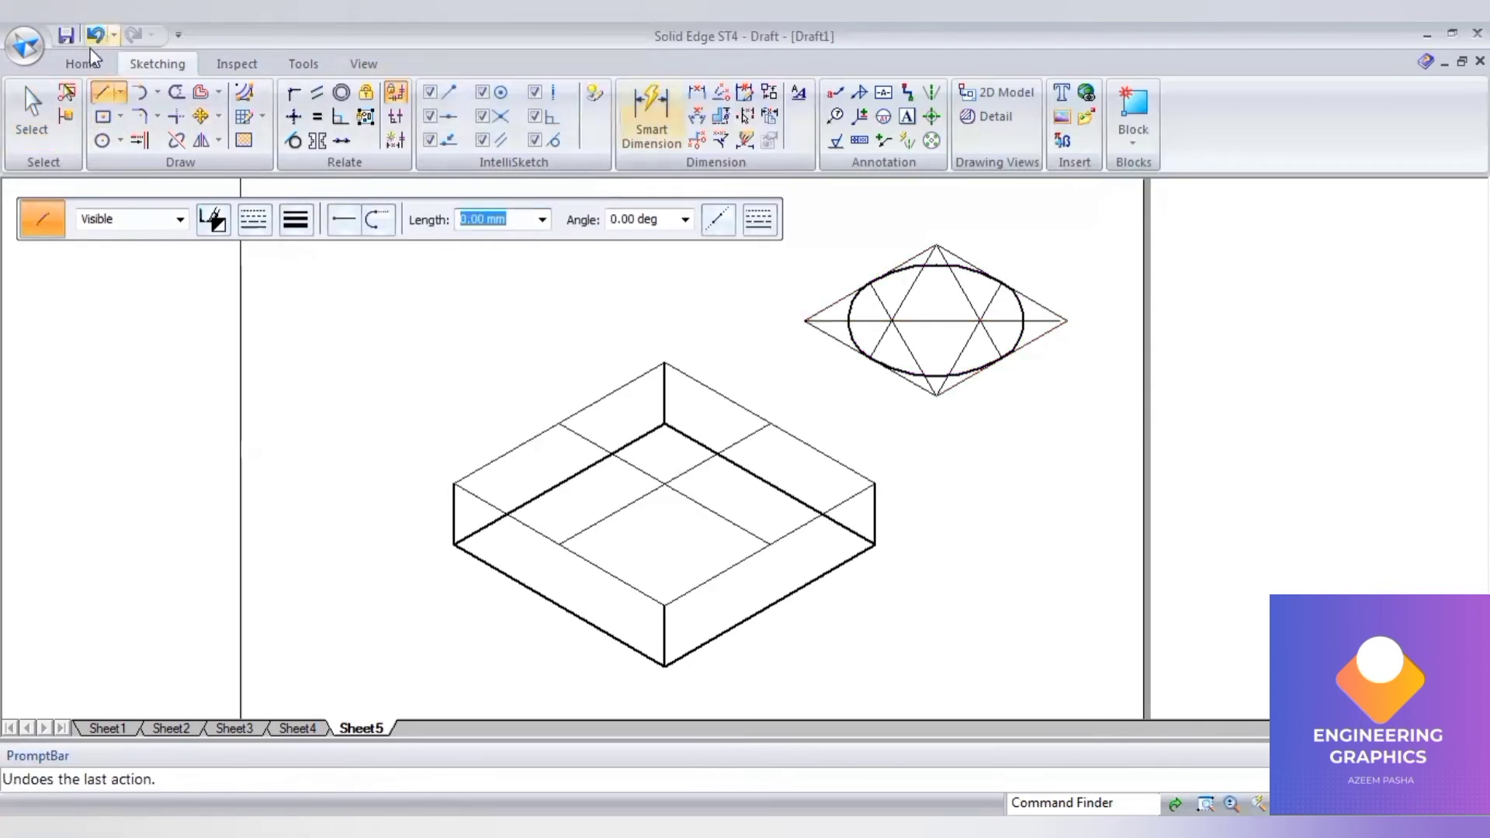
Move the ellipse and rhombus from their centre onto the slab's top face centre
click(39, 125)
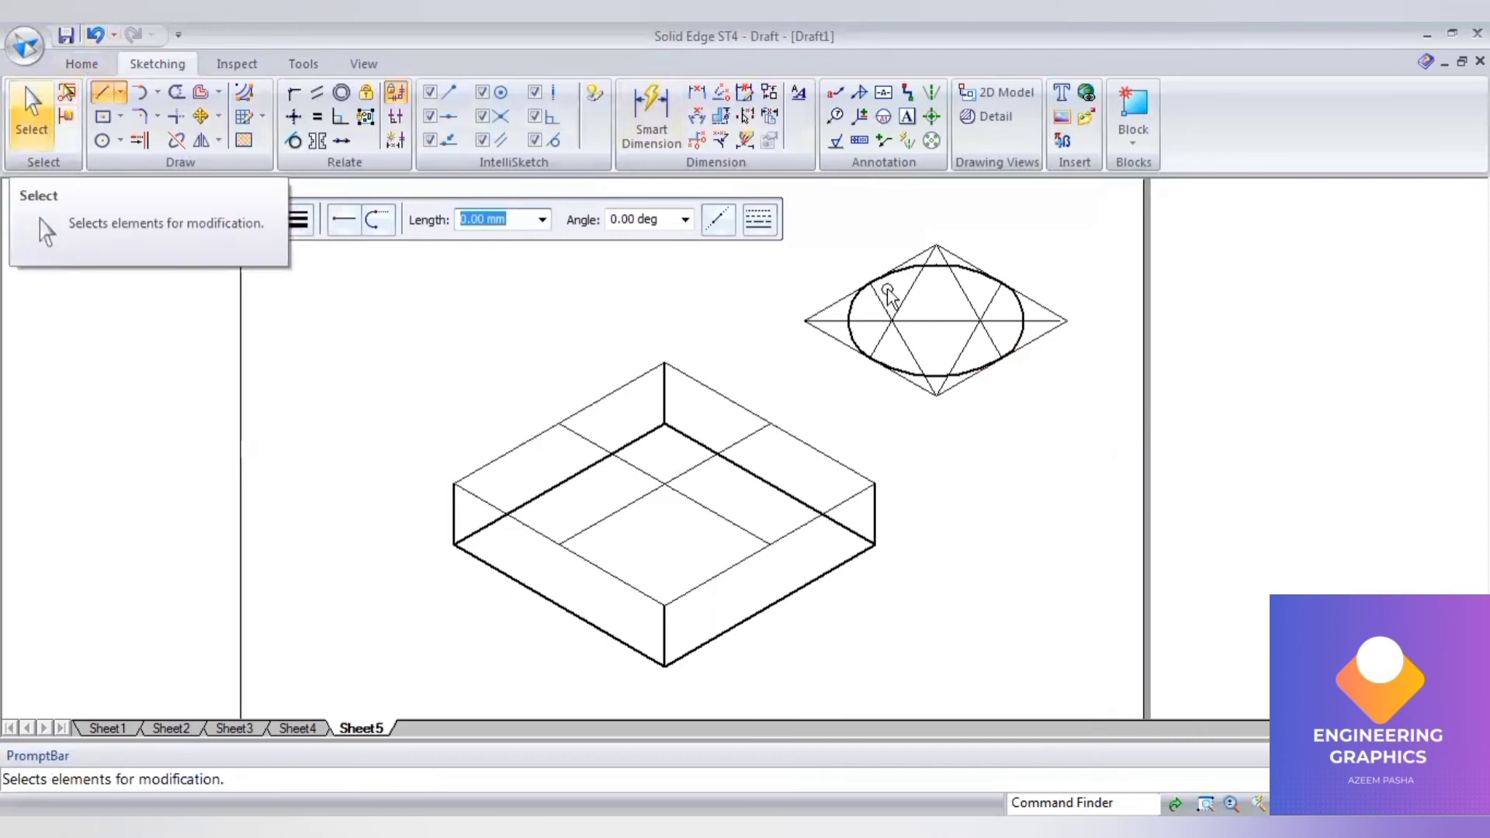
drag(798, 219, 1091, 405)
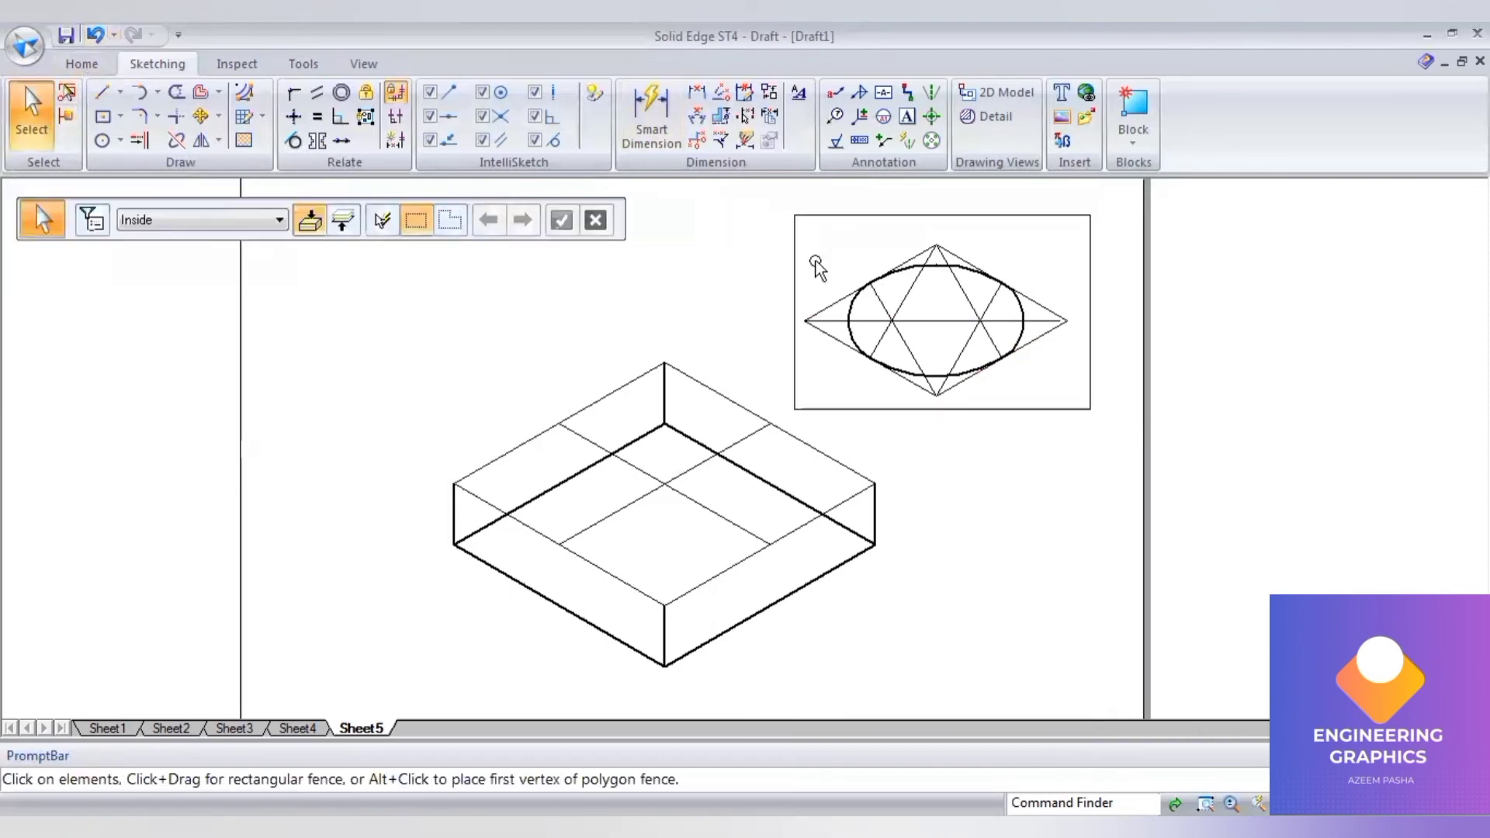
click(200, 116)
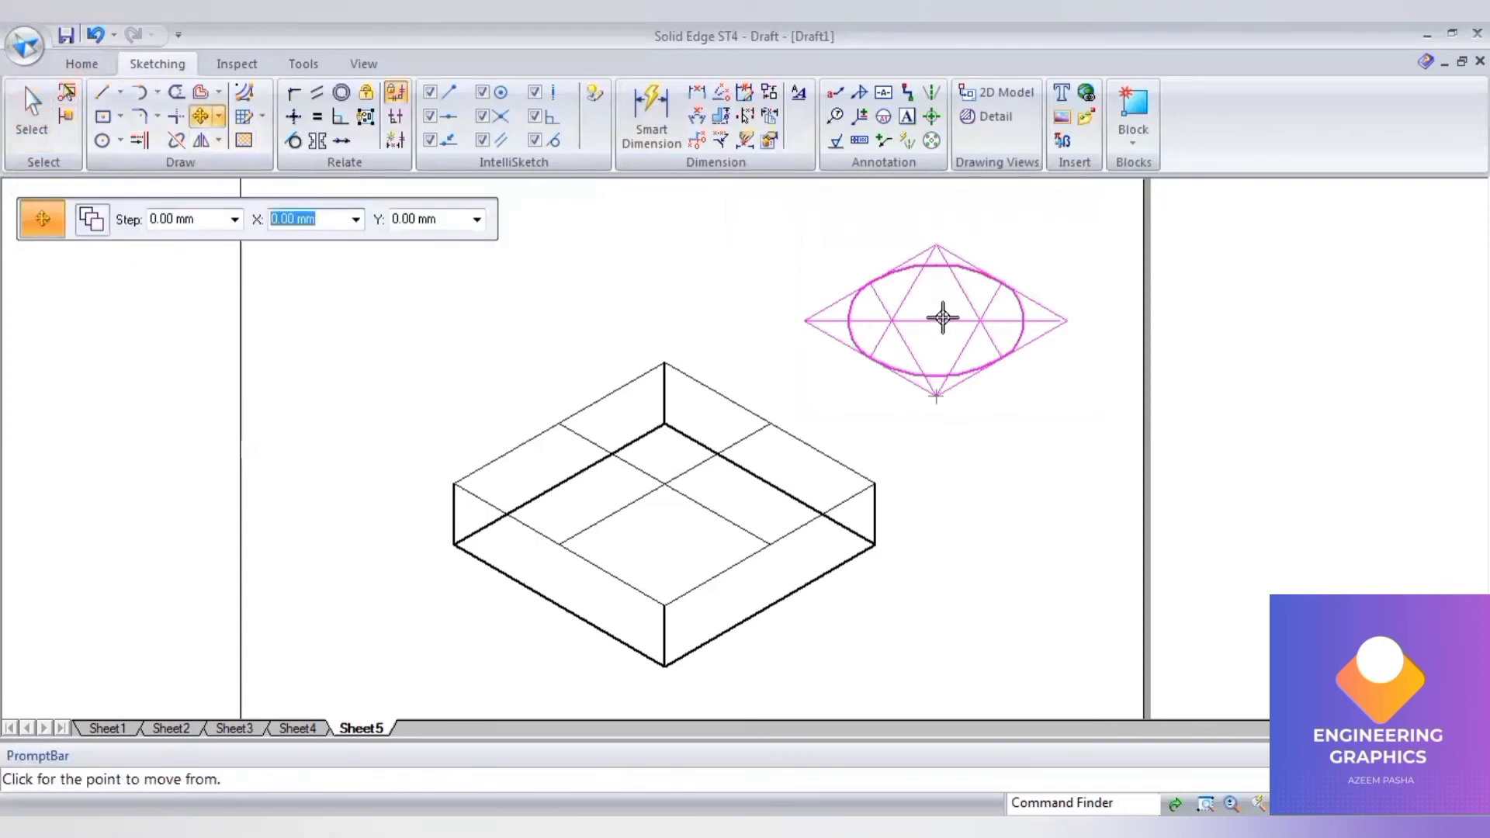
click(934, 317)
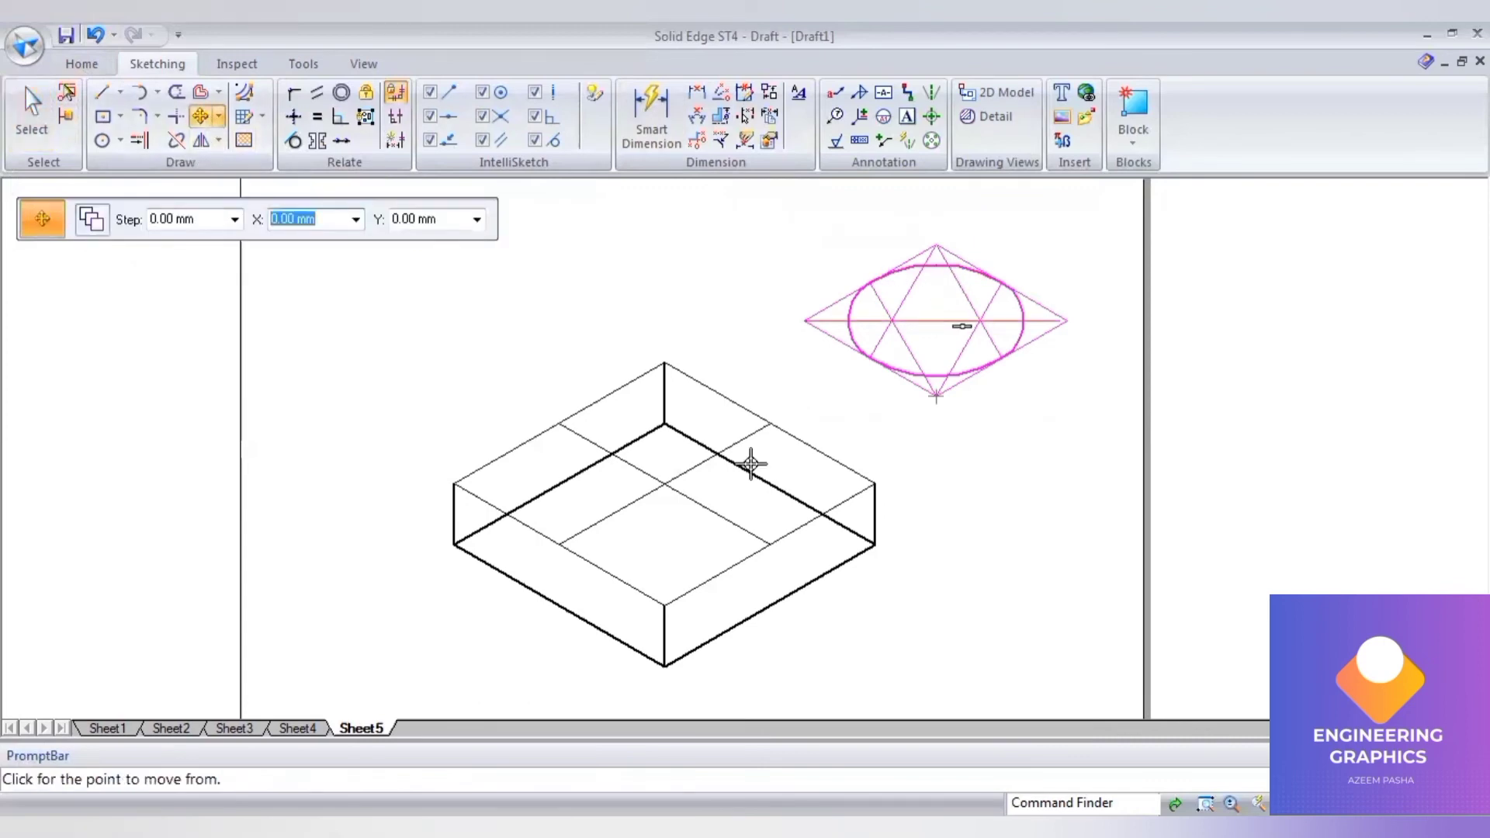
click(658, 485)
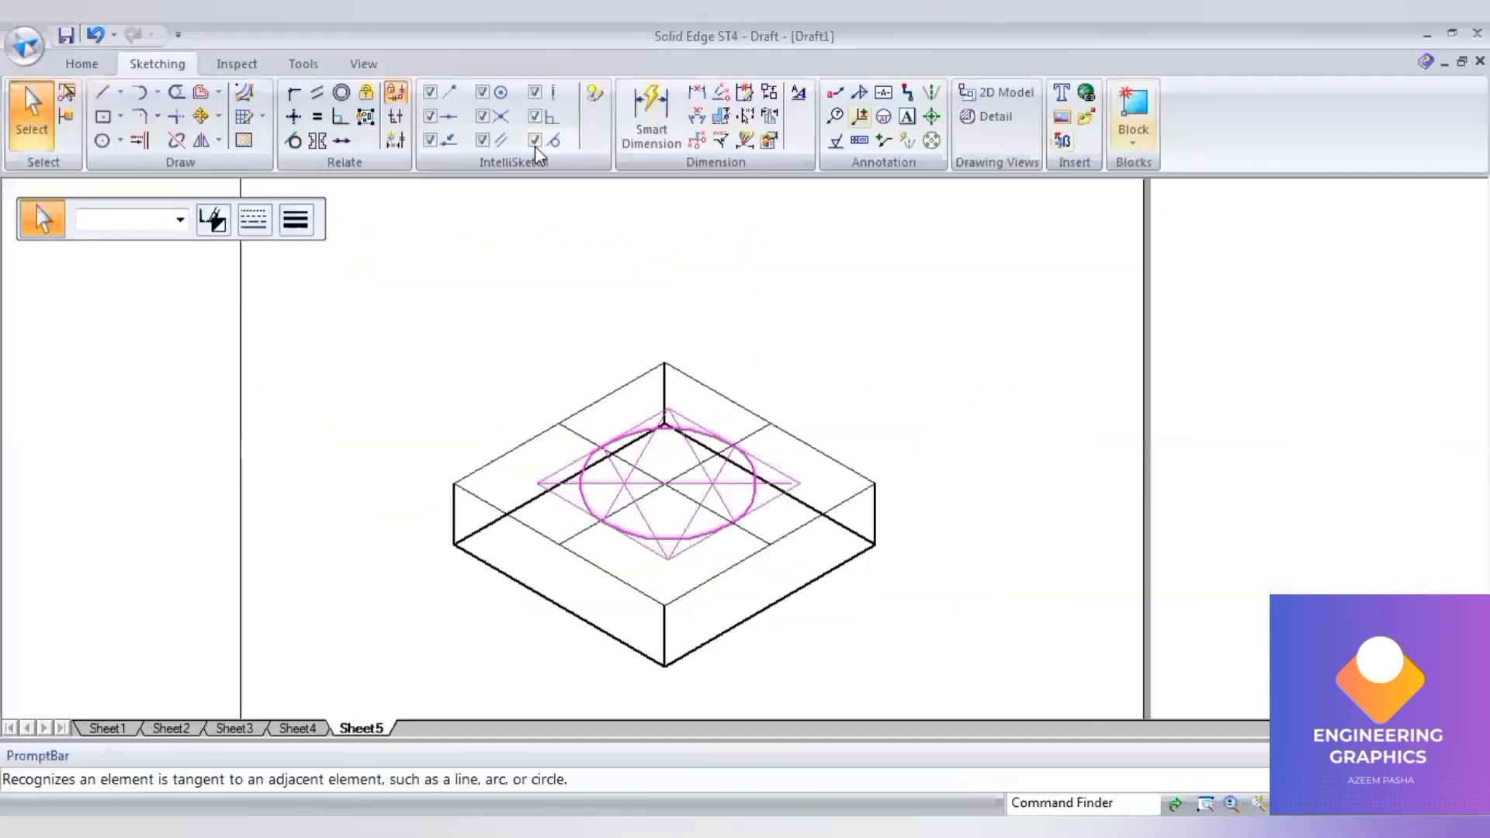
Draw a 40 mm vertical axis at 90° from the ellipse centre and make it dashed
click(254, 220)
click(279, 288)
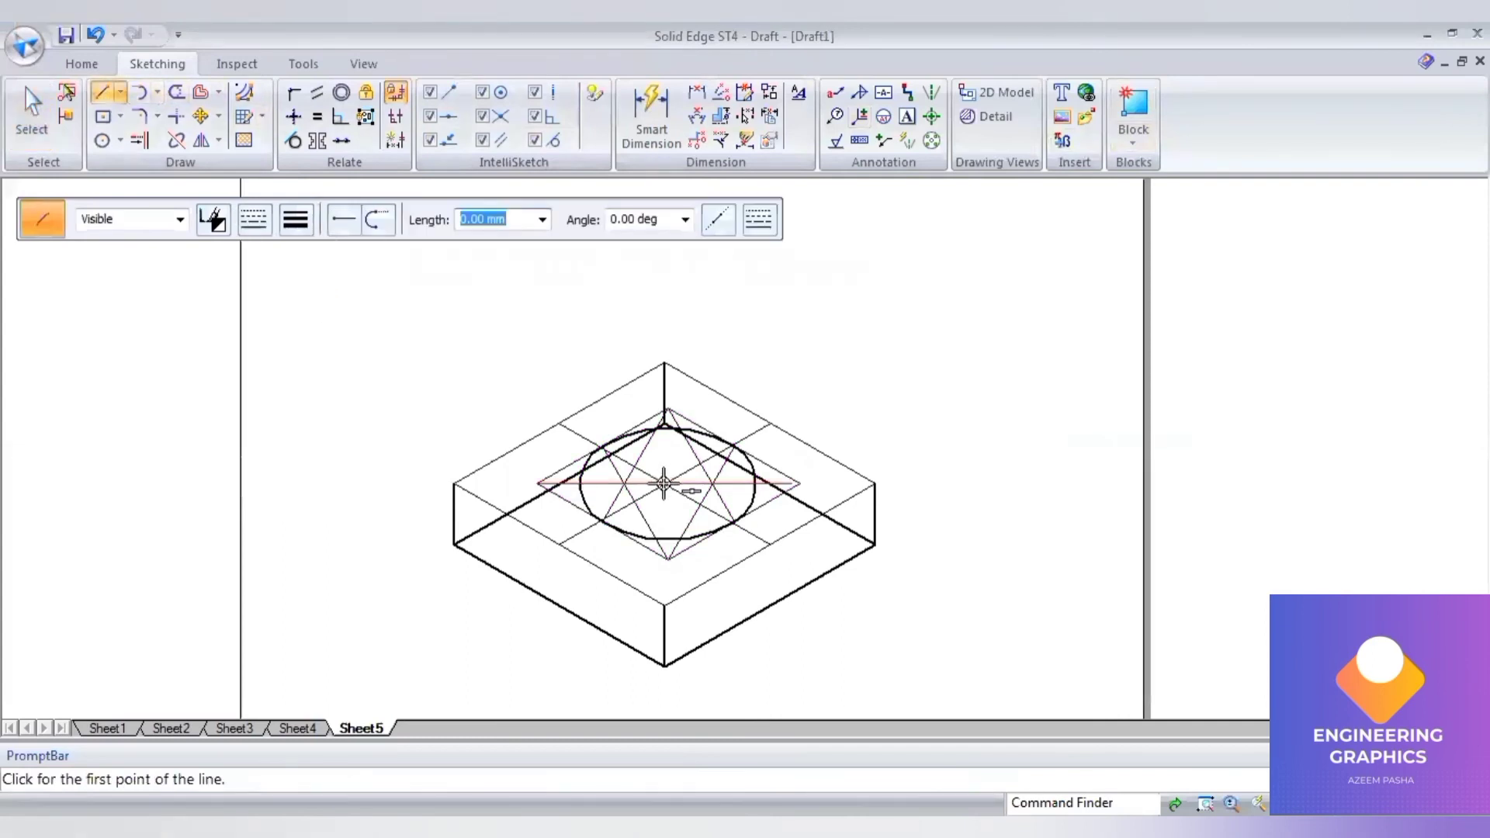
click(664, 484)
text(40)
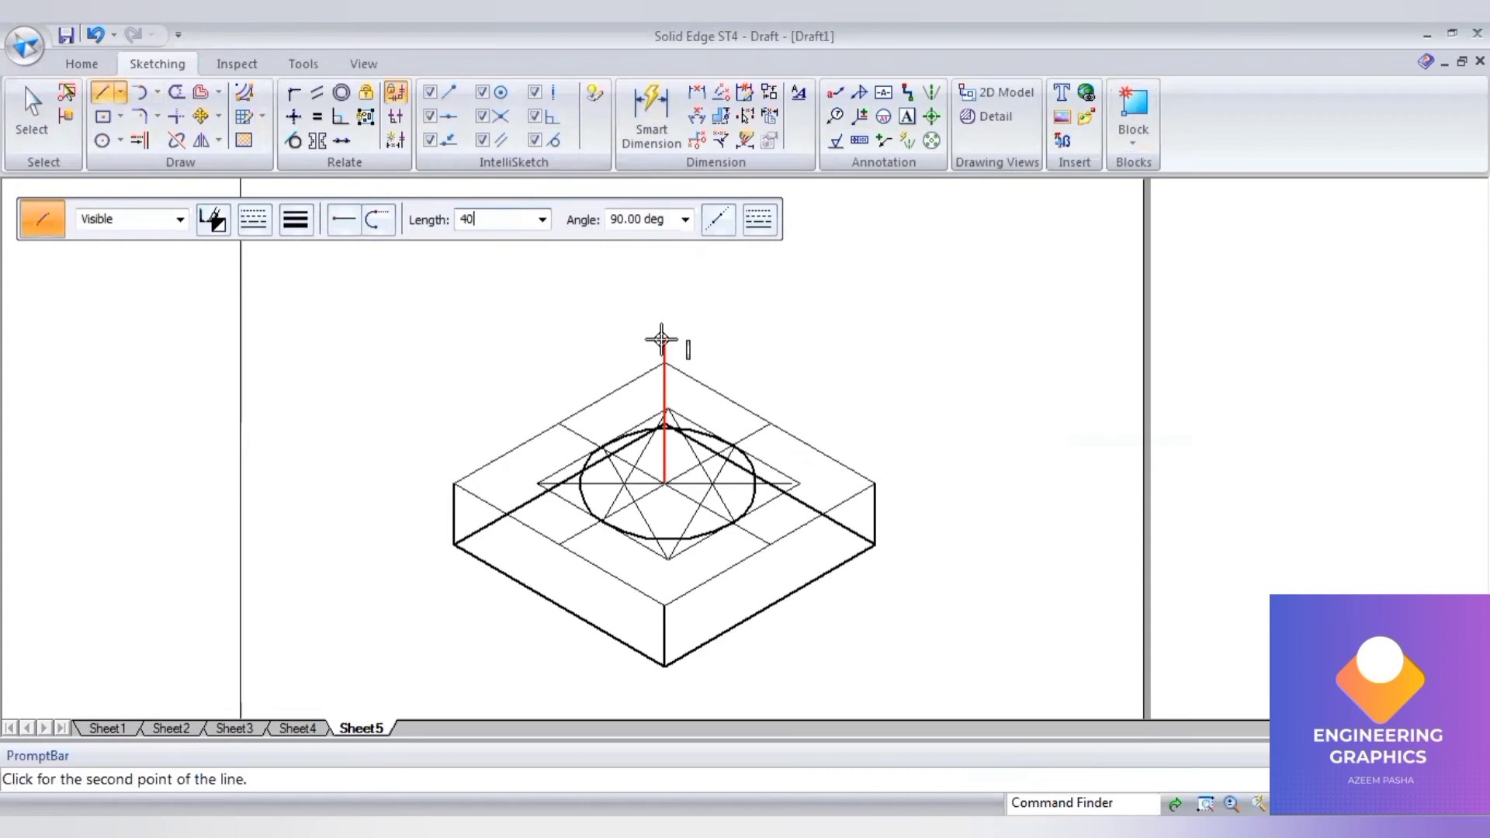
key(Tab)
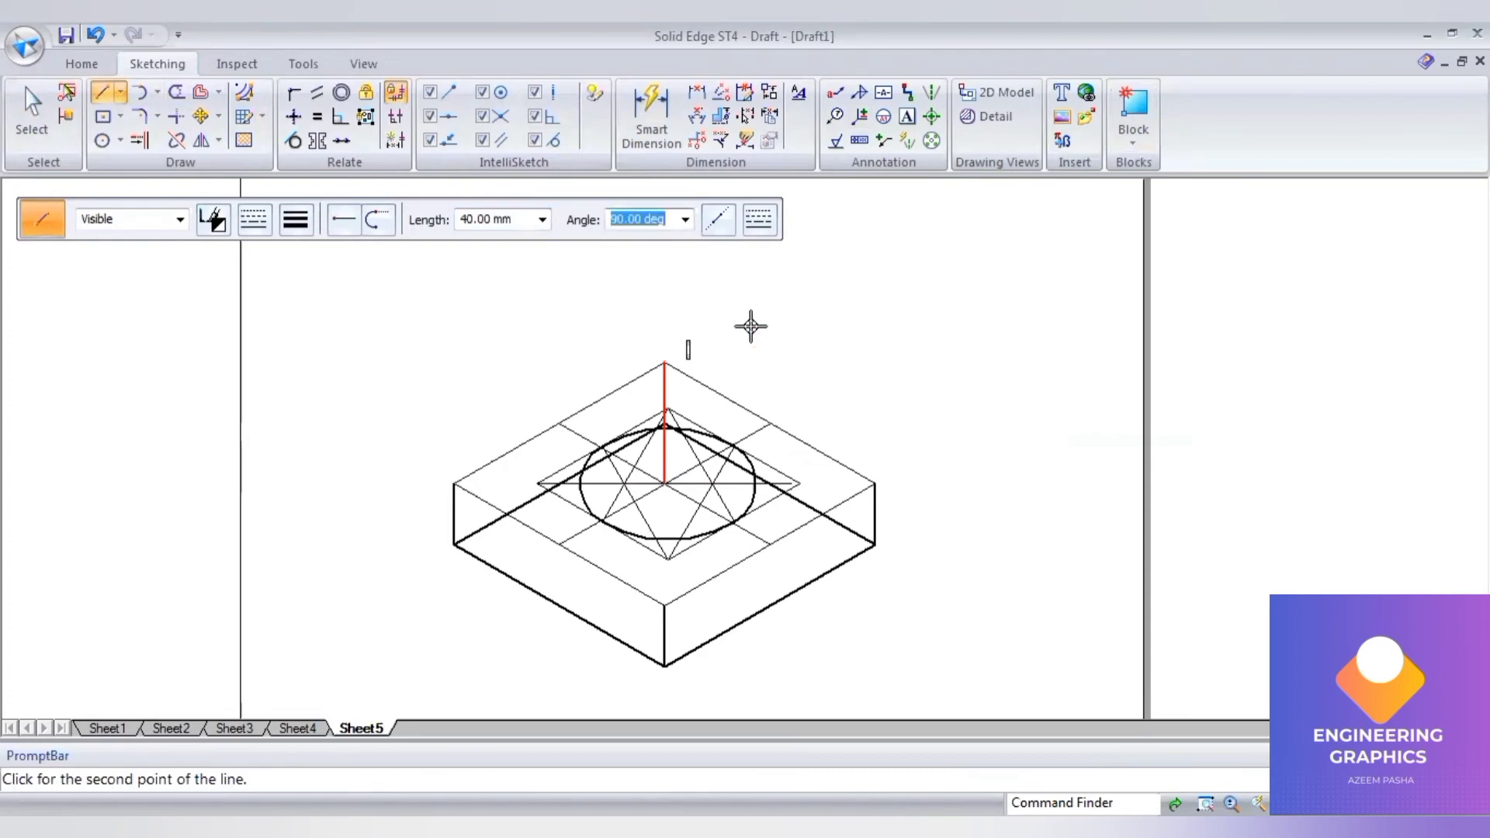
key(Return)
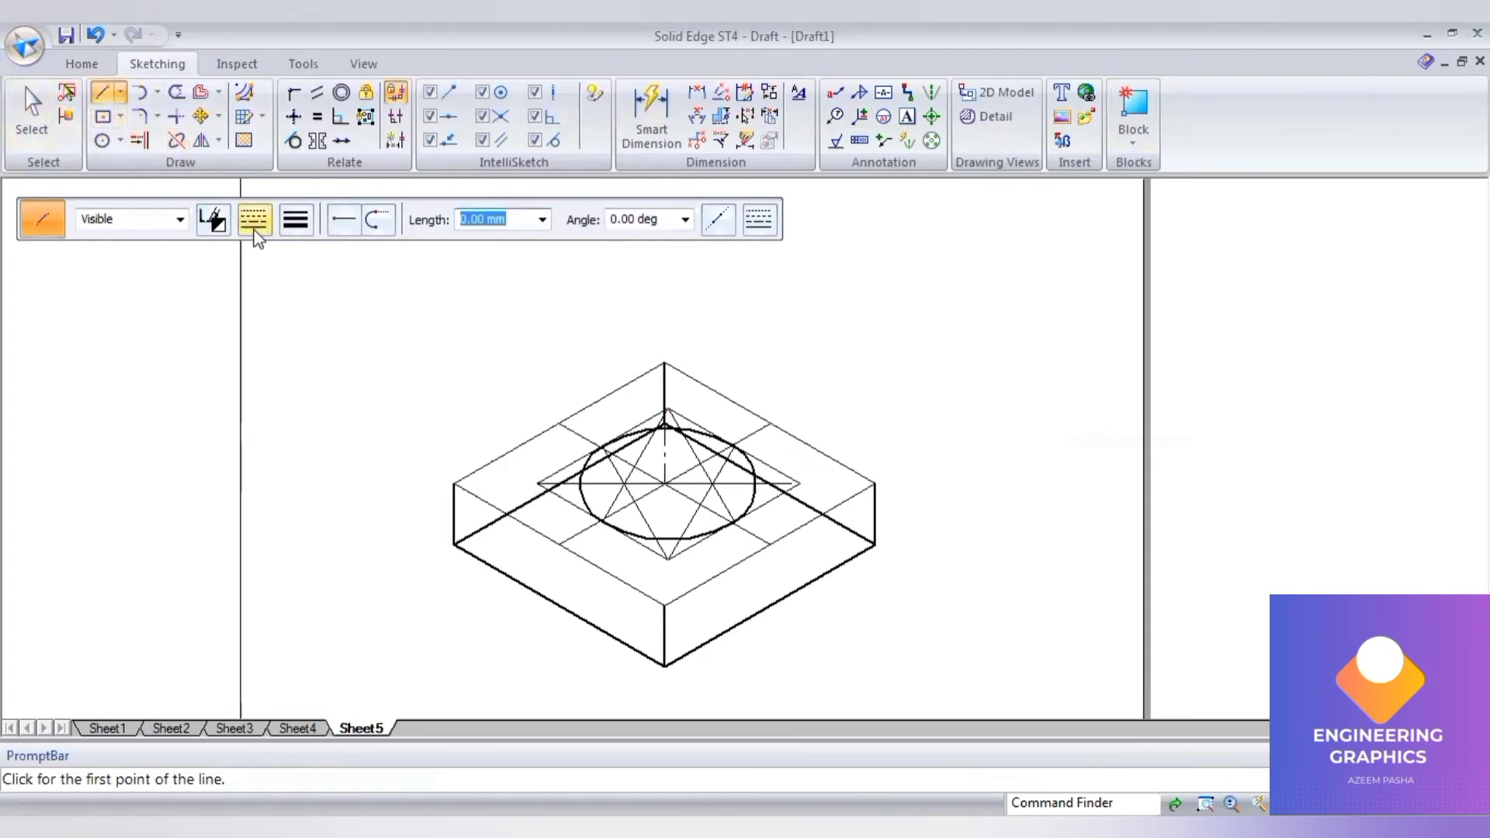
click(255, 220)
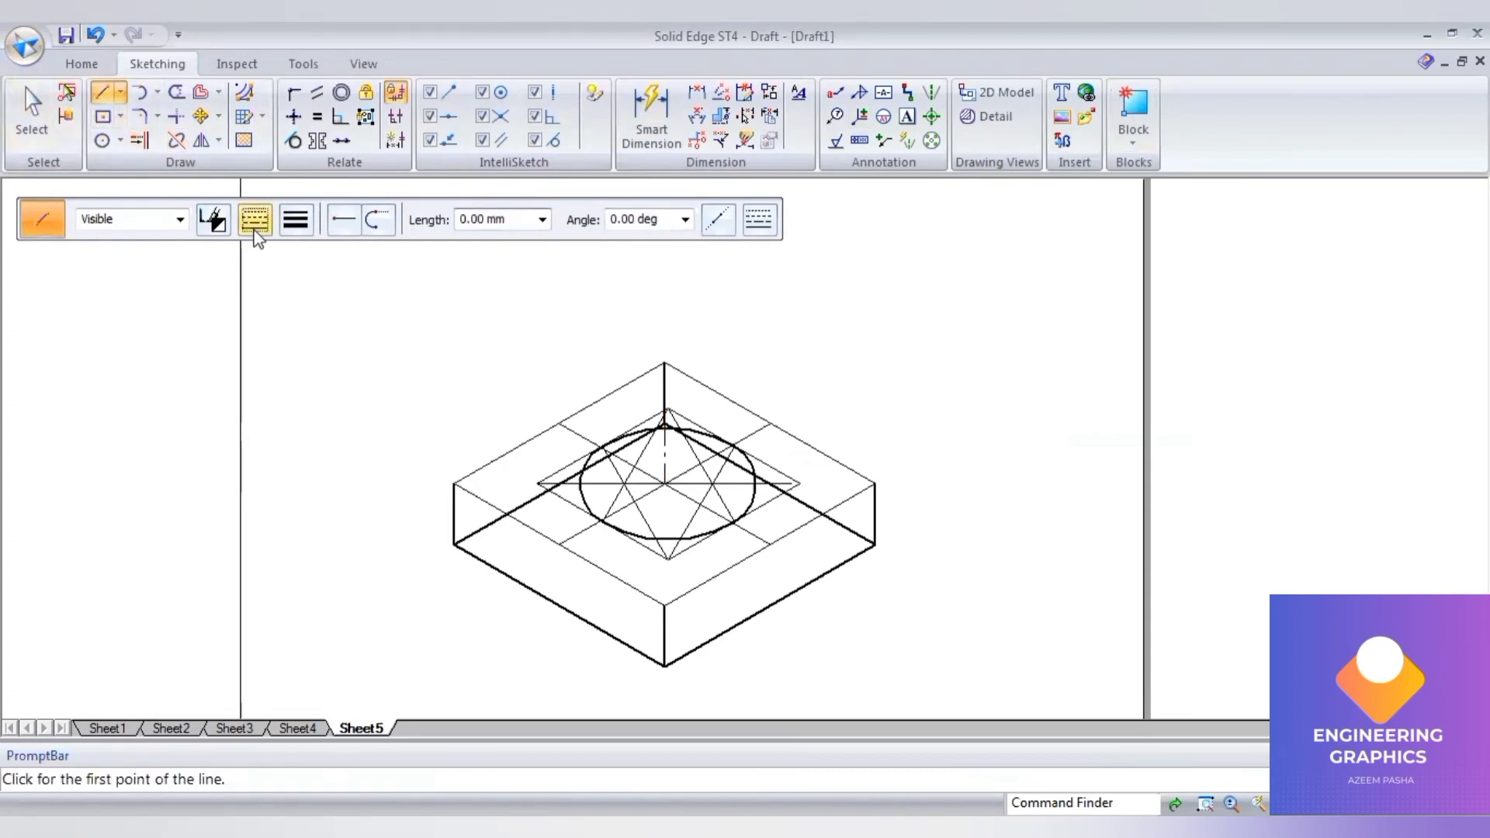
click(295, 219)
Draw left and right slant lines from the cone apex tangent to the ellipse's sides
click(304, 307)
scroll(682, 431, up, 2)
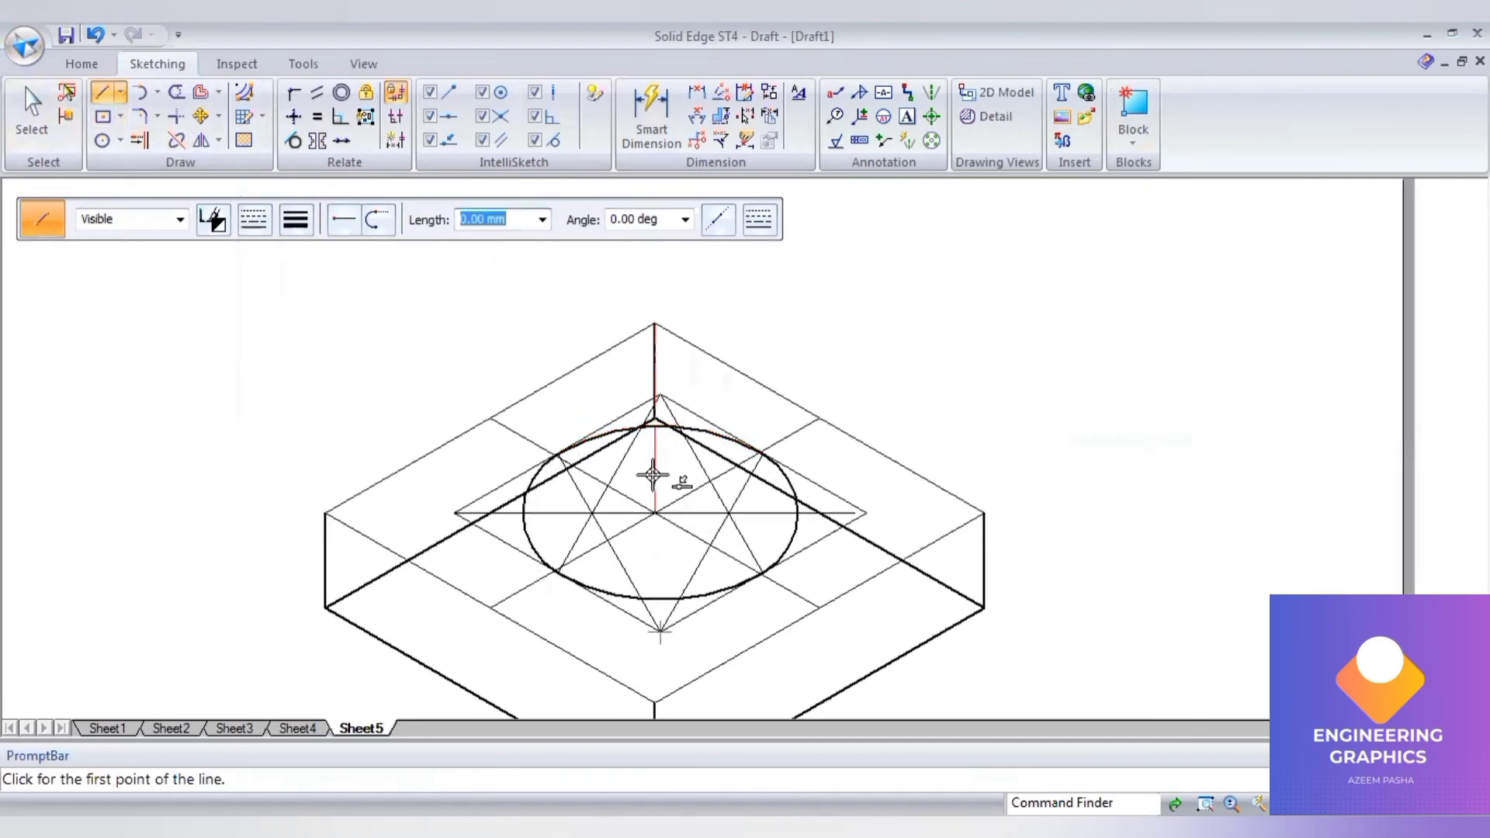
click(653, 324)
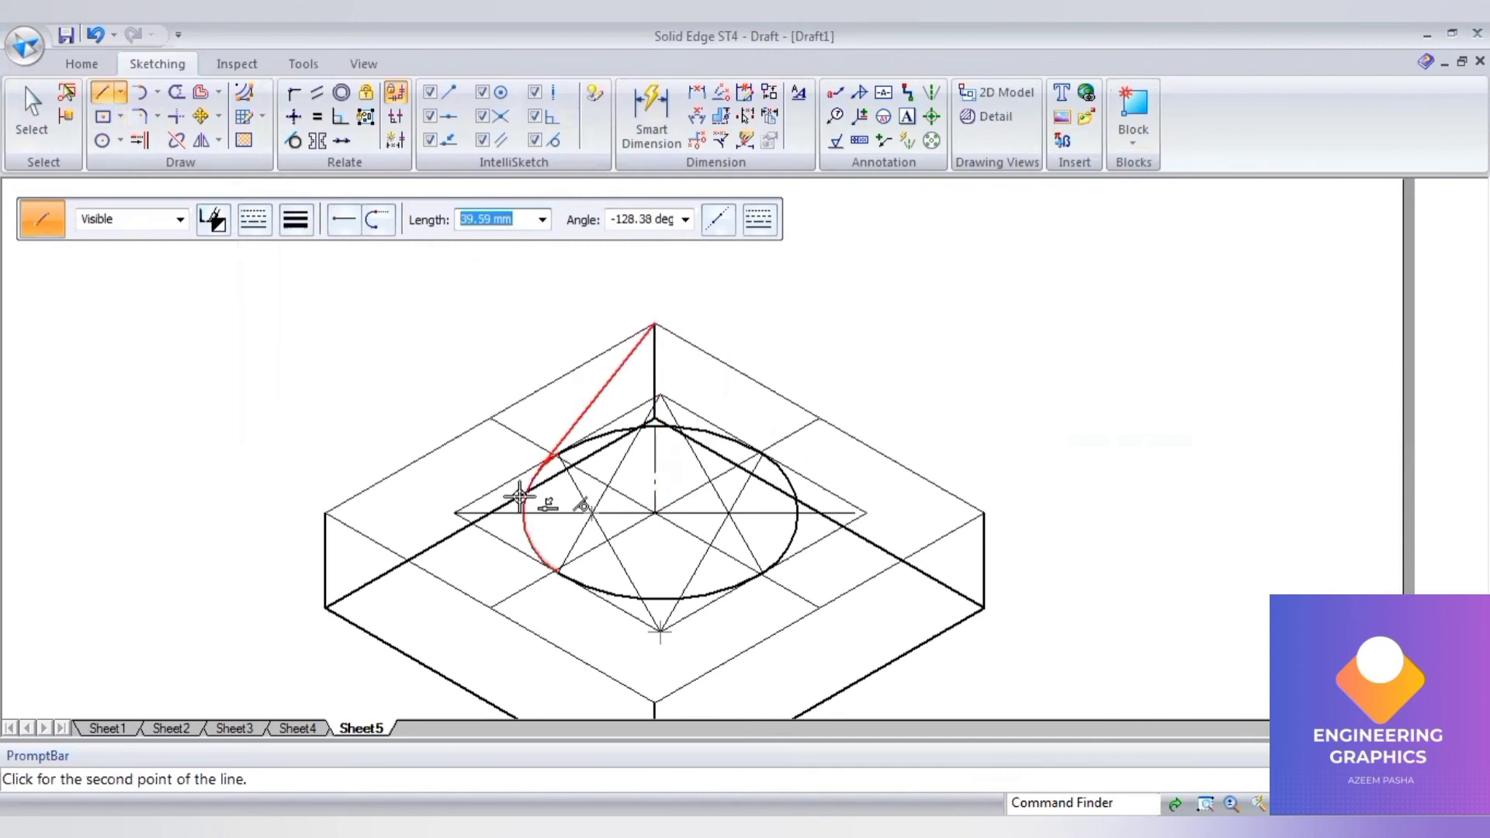
click(533, 475)
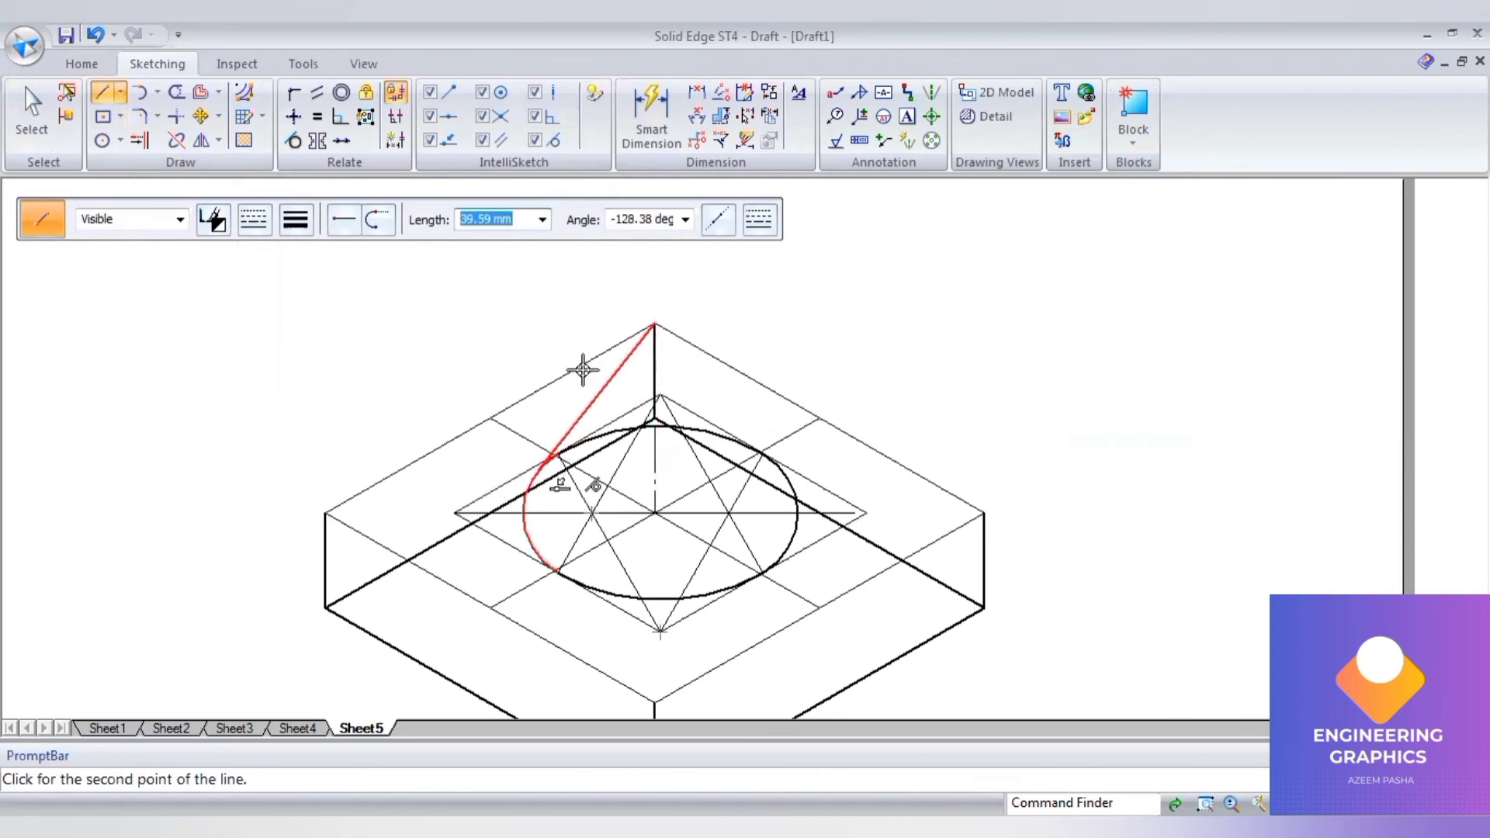
click(654, 323)
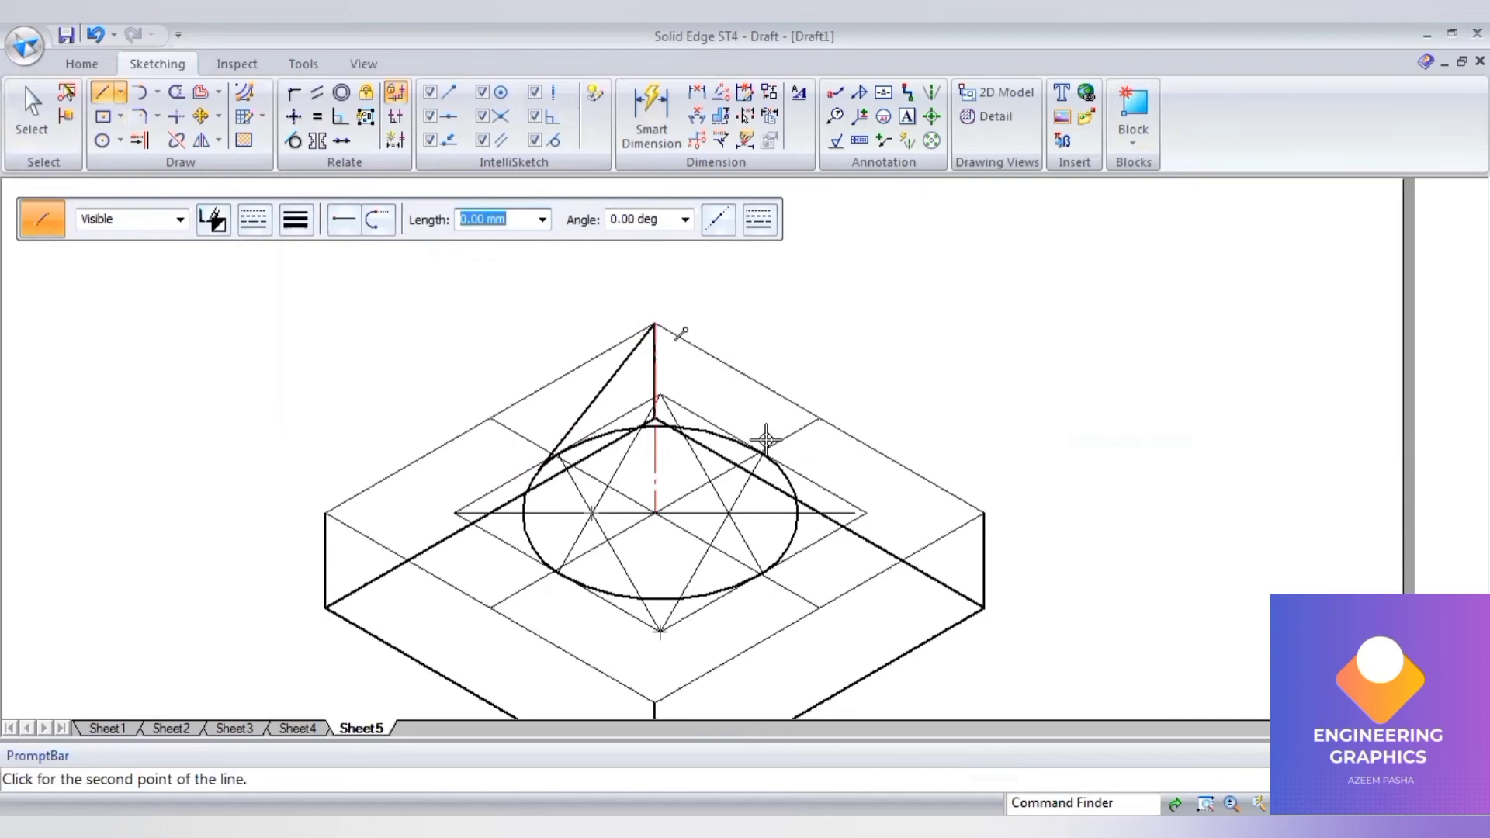
click(953, 557)
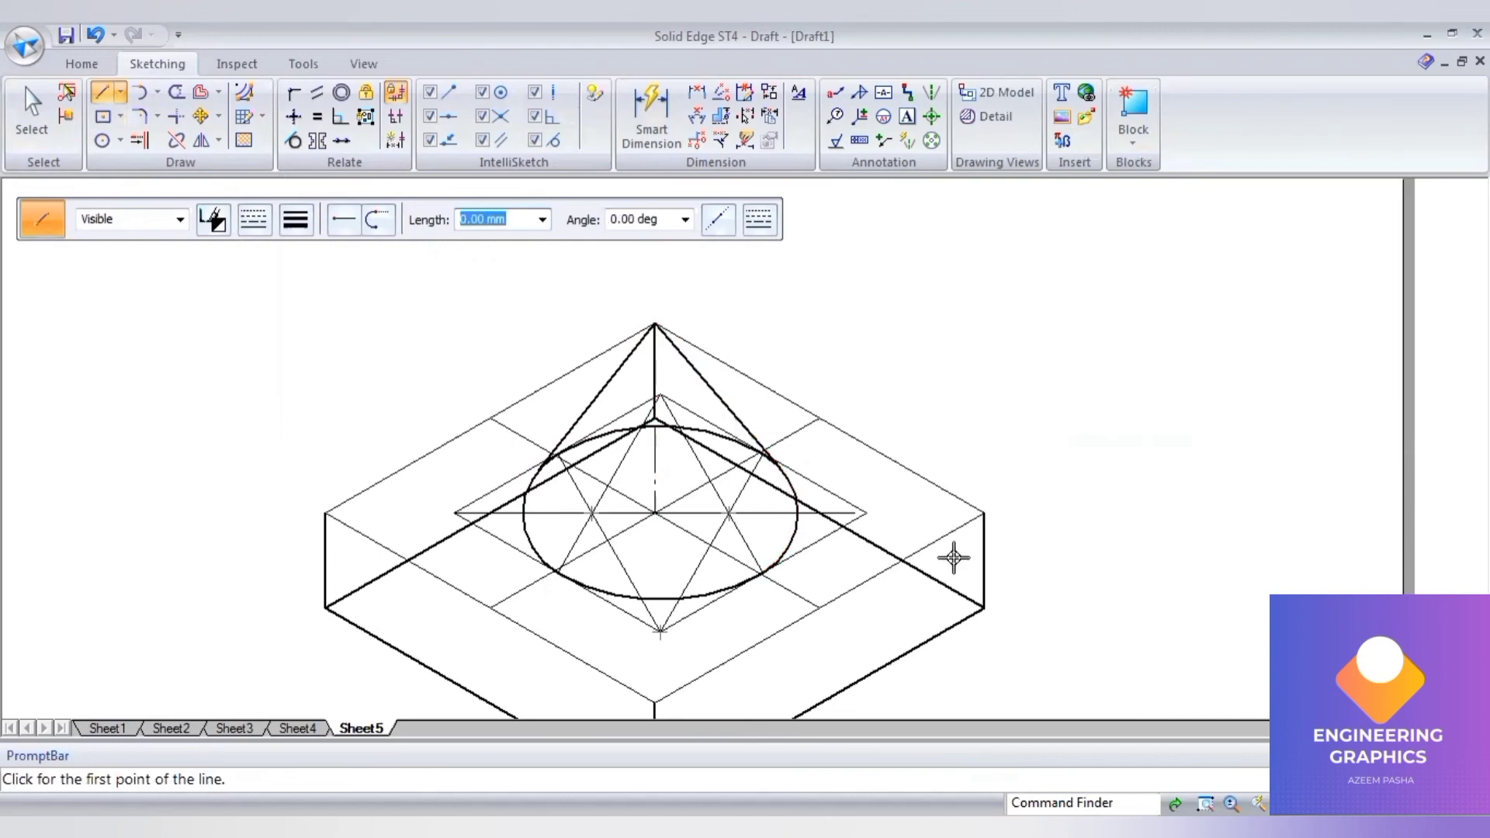
scroll(907, 671, down, 2)
scroll(891, 555, up, 1)
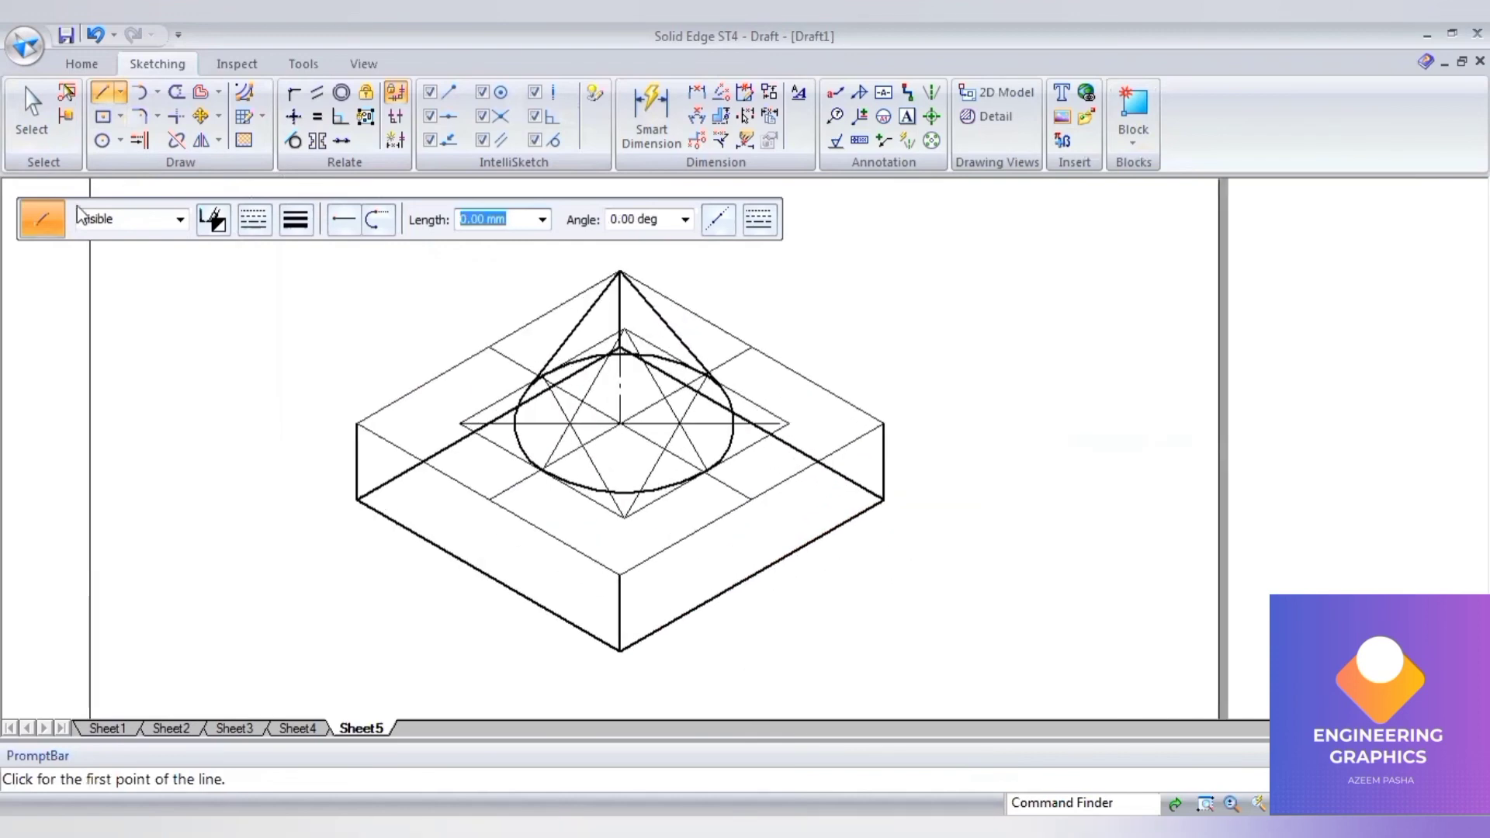
click(27, 132)
Thicken the slab's upper left top-face edges to 0.50 mm line width
click(28, 138)
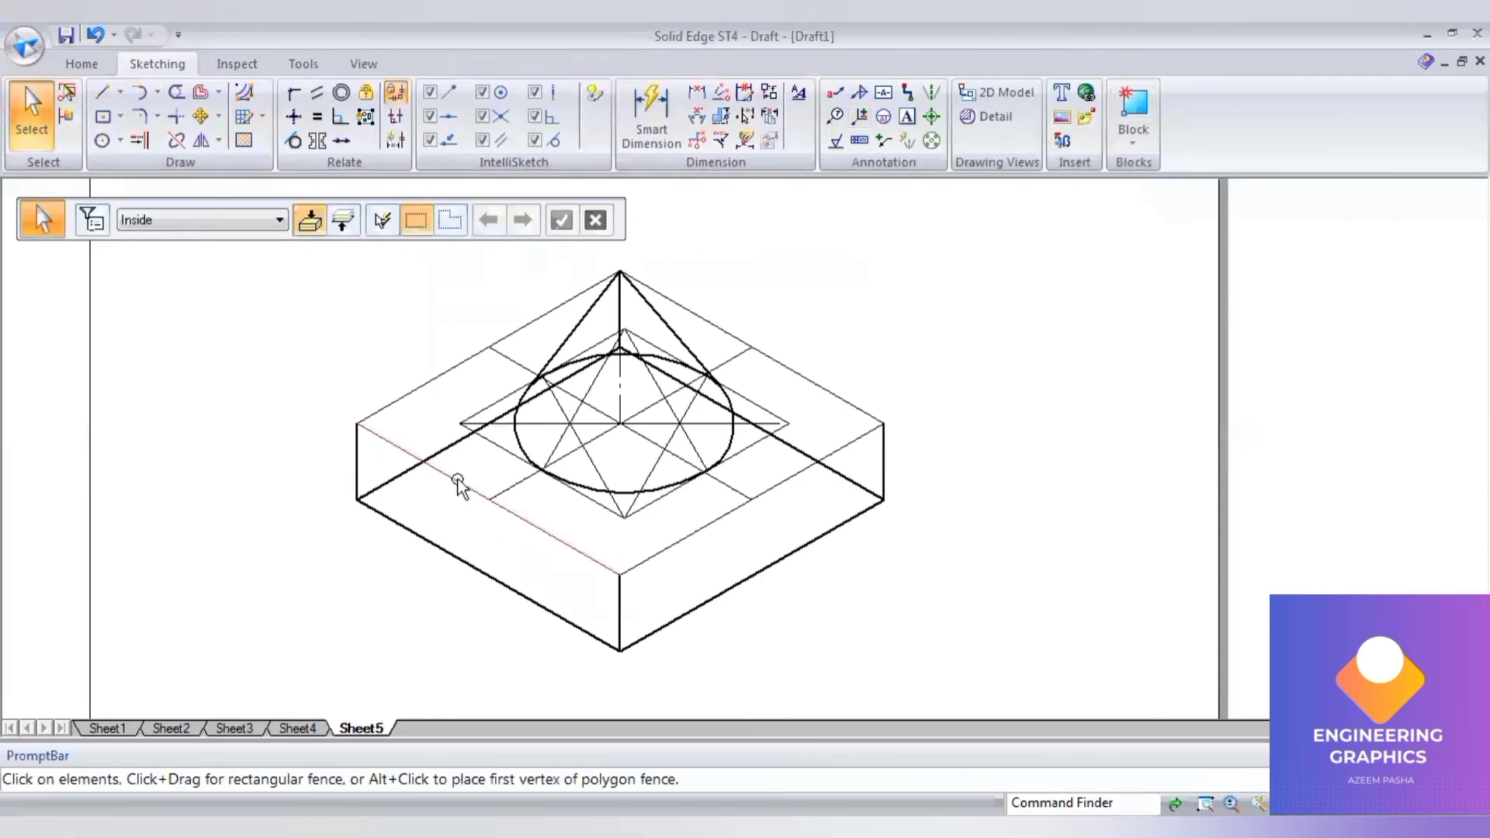
click(411, 398)
click(295, 220)
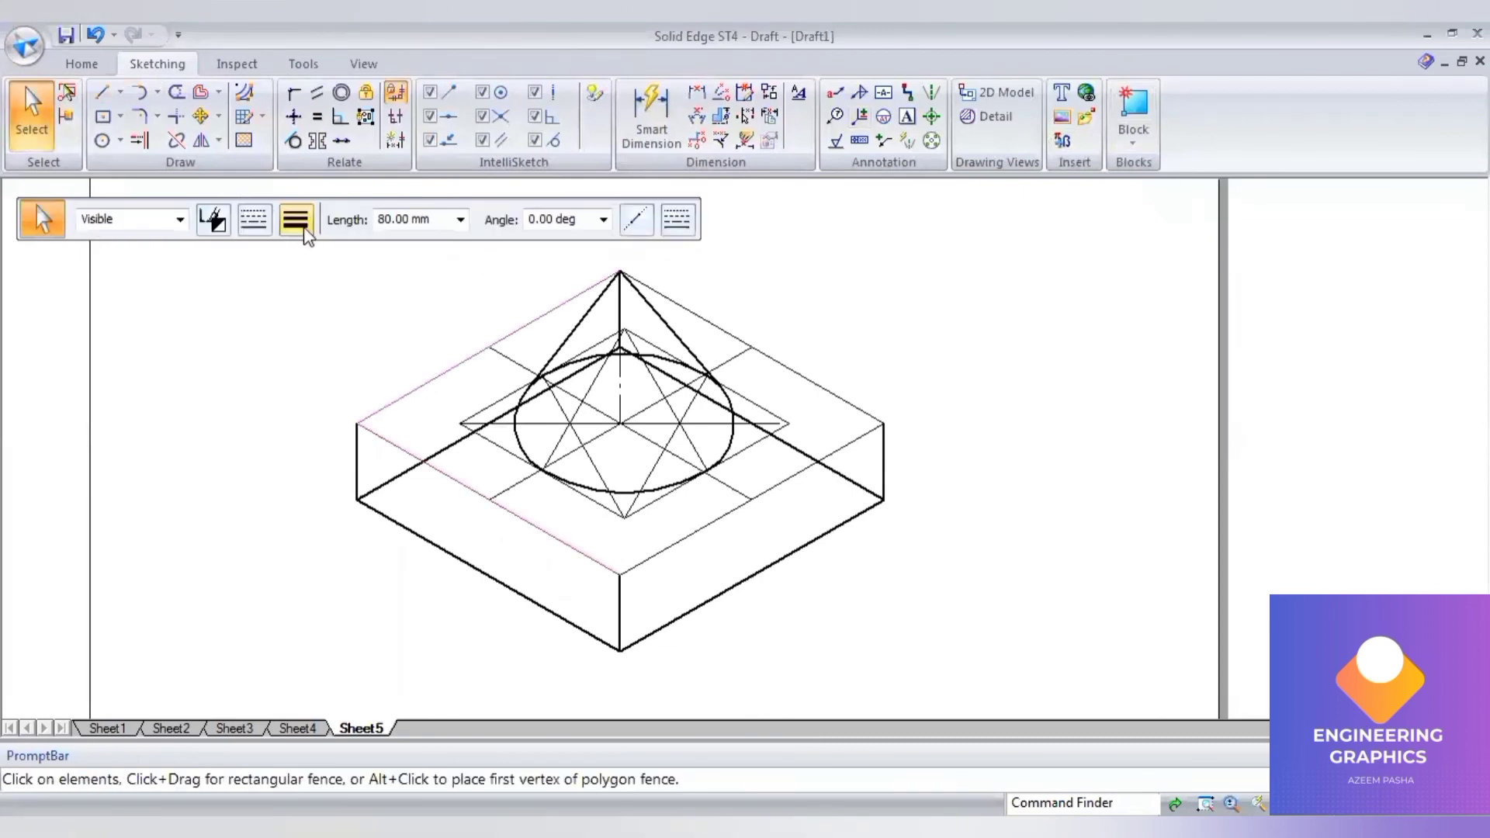
click(317, 305)
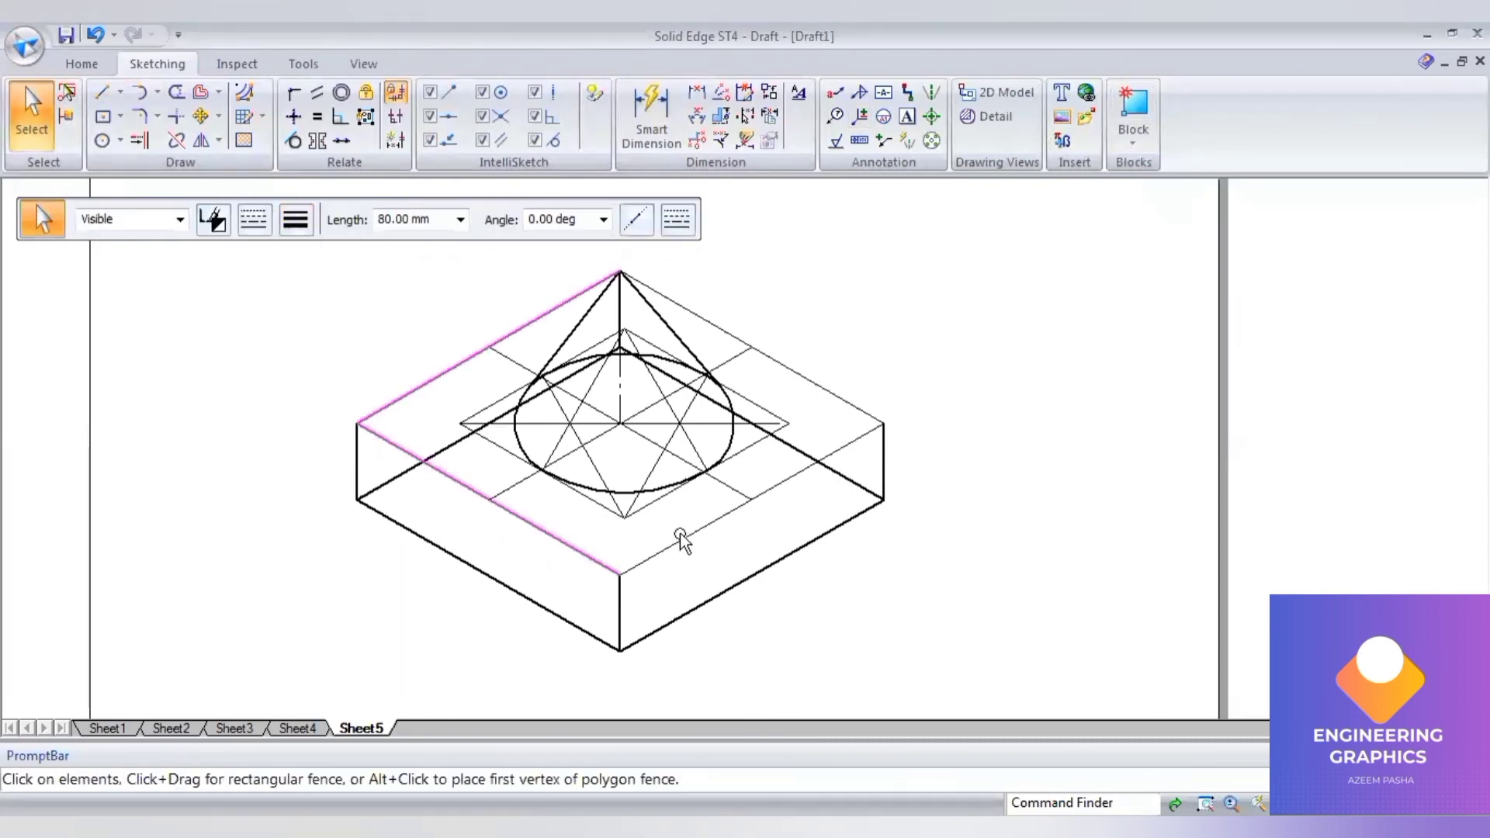
click(293, 225)
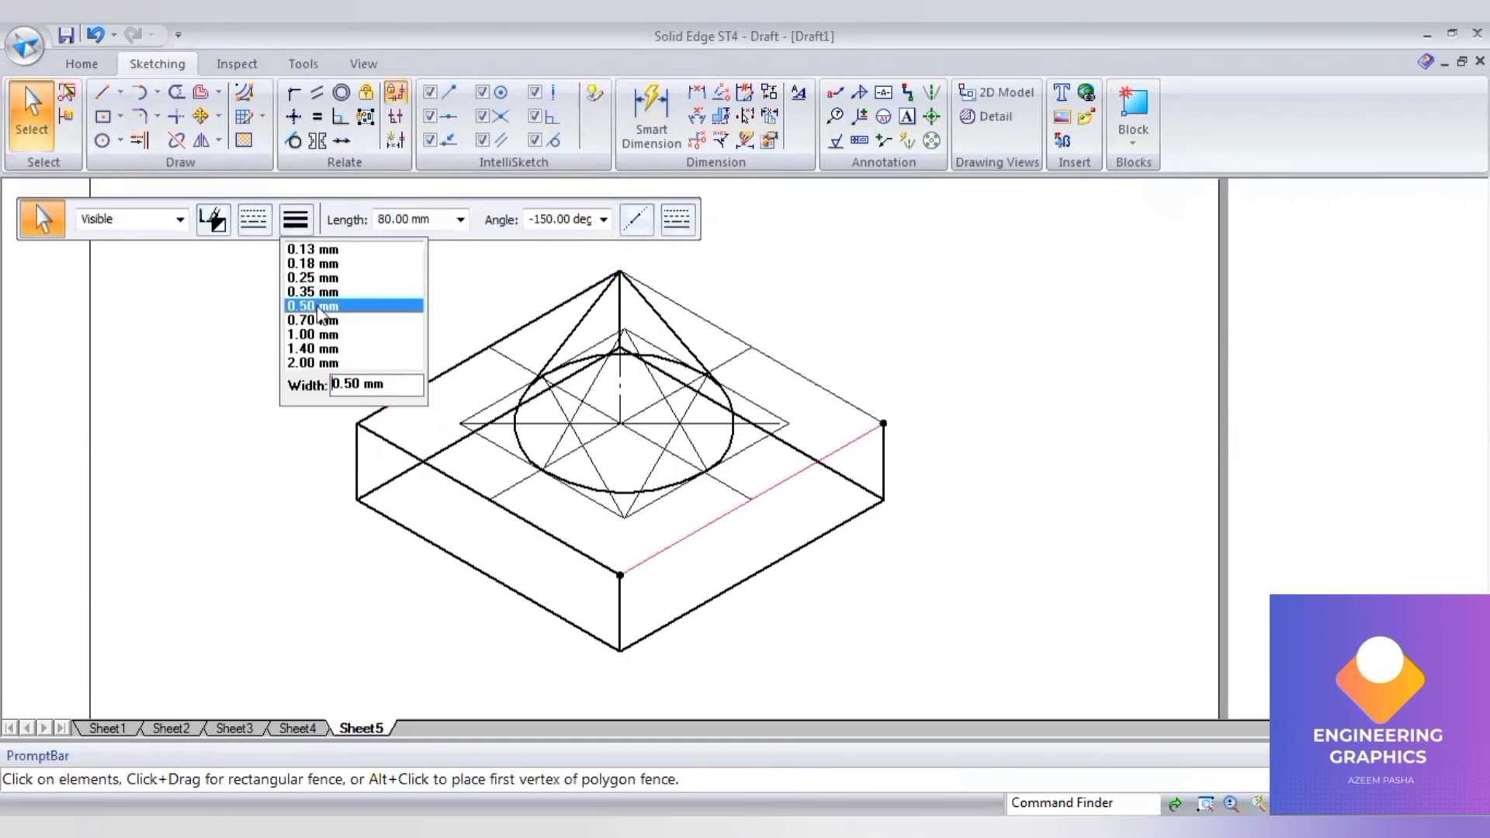
click(320, 307)
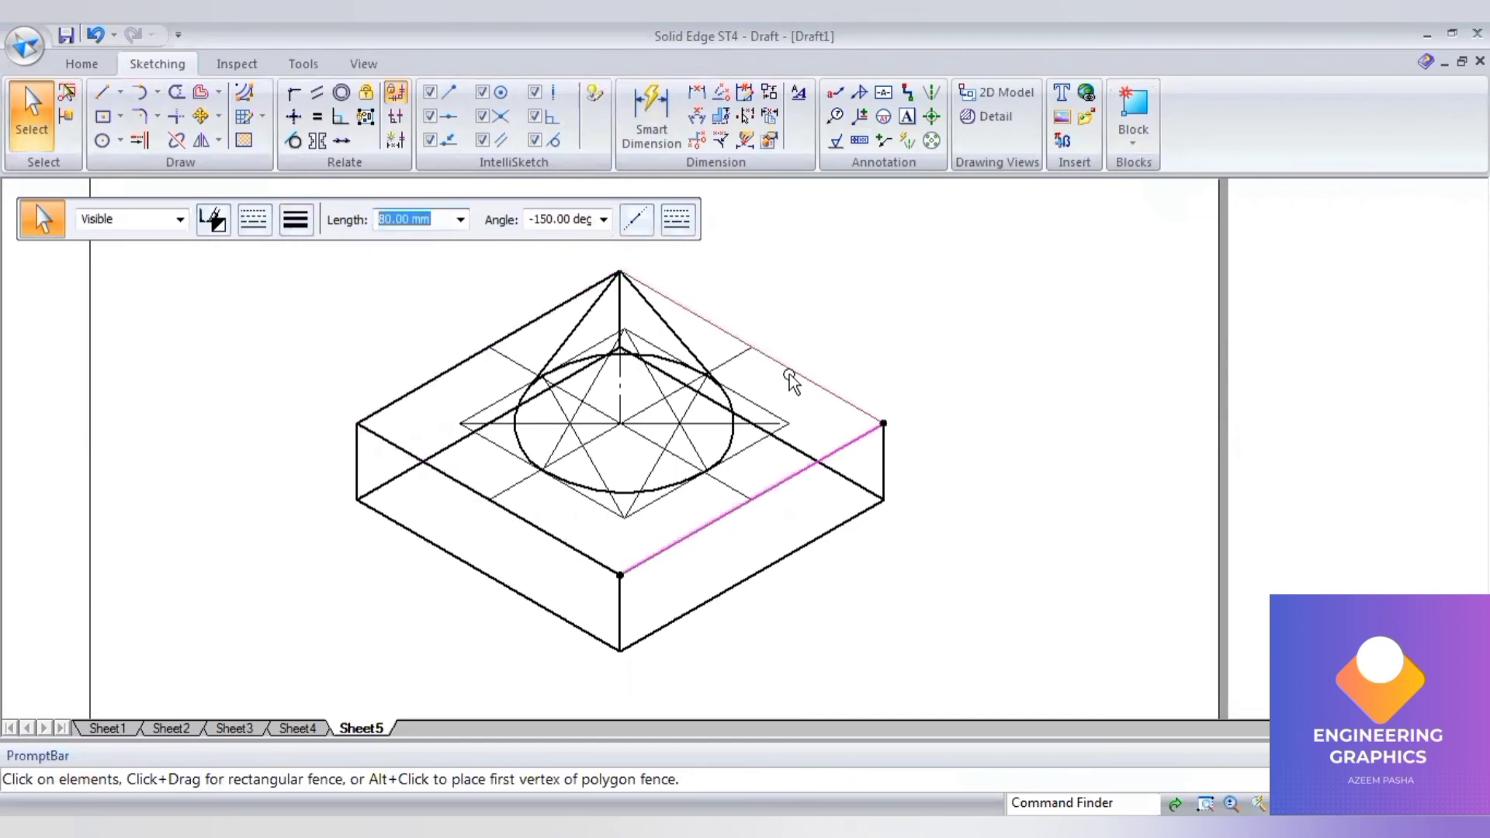
Thicken the slab's top right back edge to 0.50 mm and clear the selection
click(790, 380)
click(299, 224)
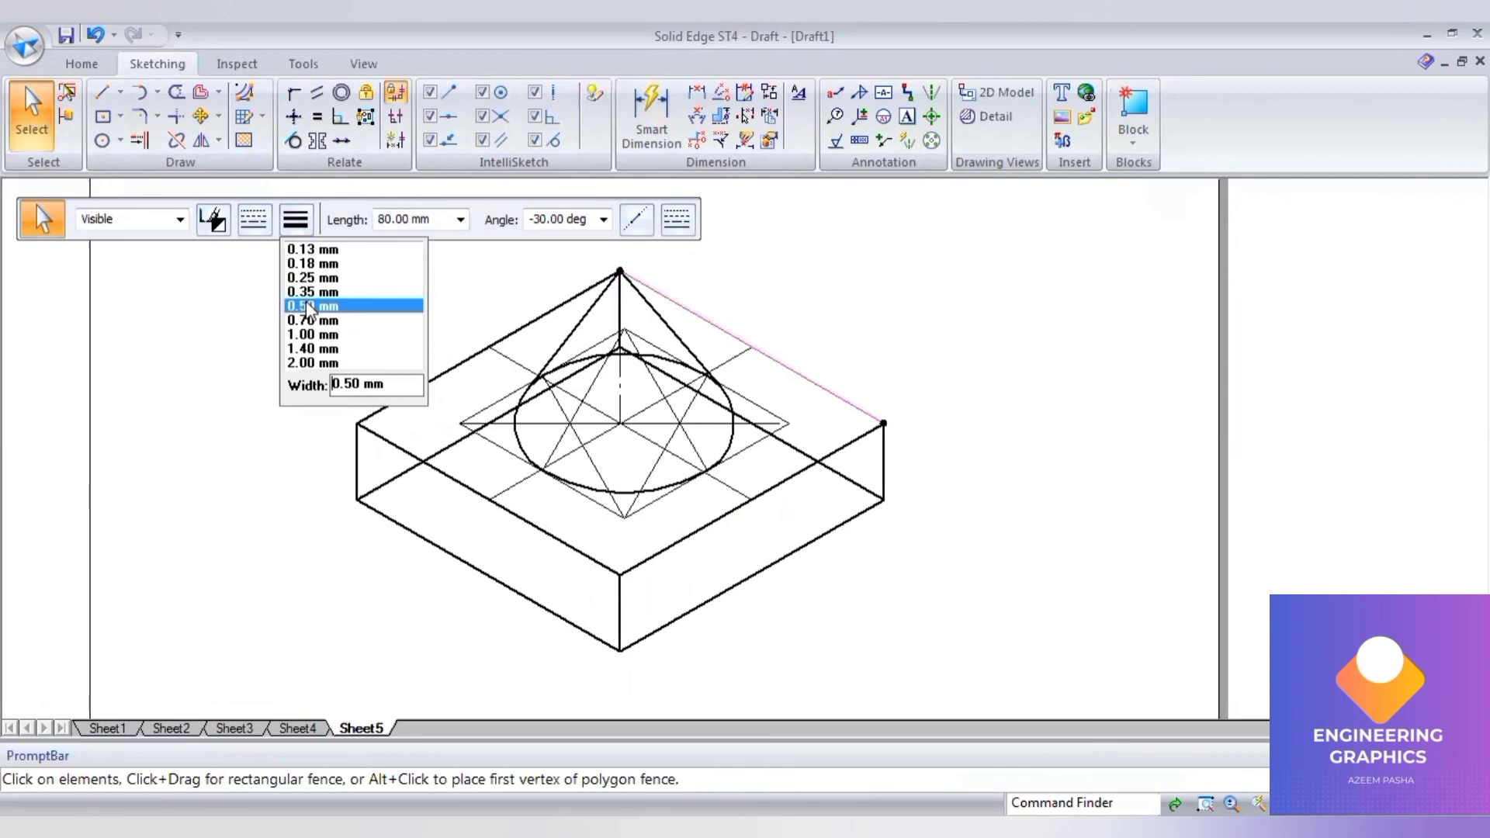
click(310, 307)
key(Escape)
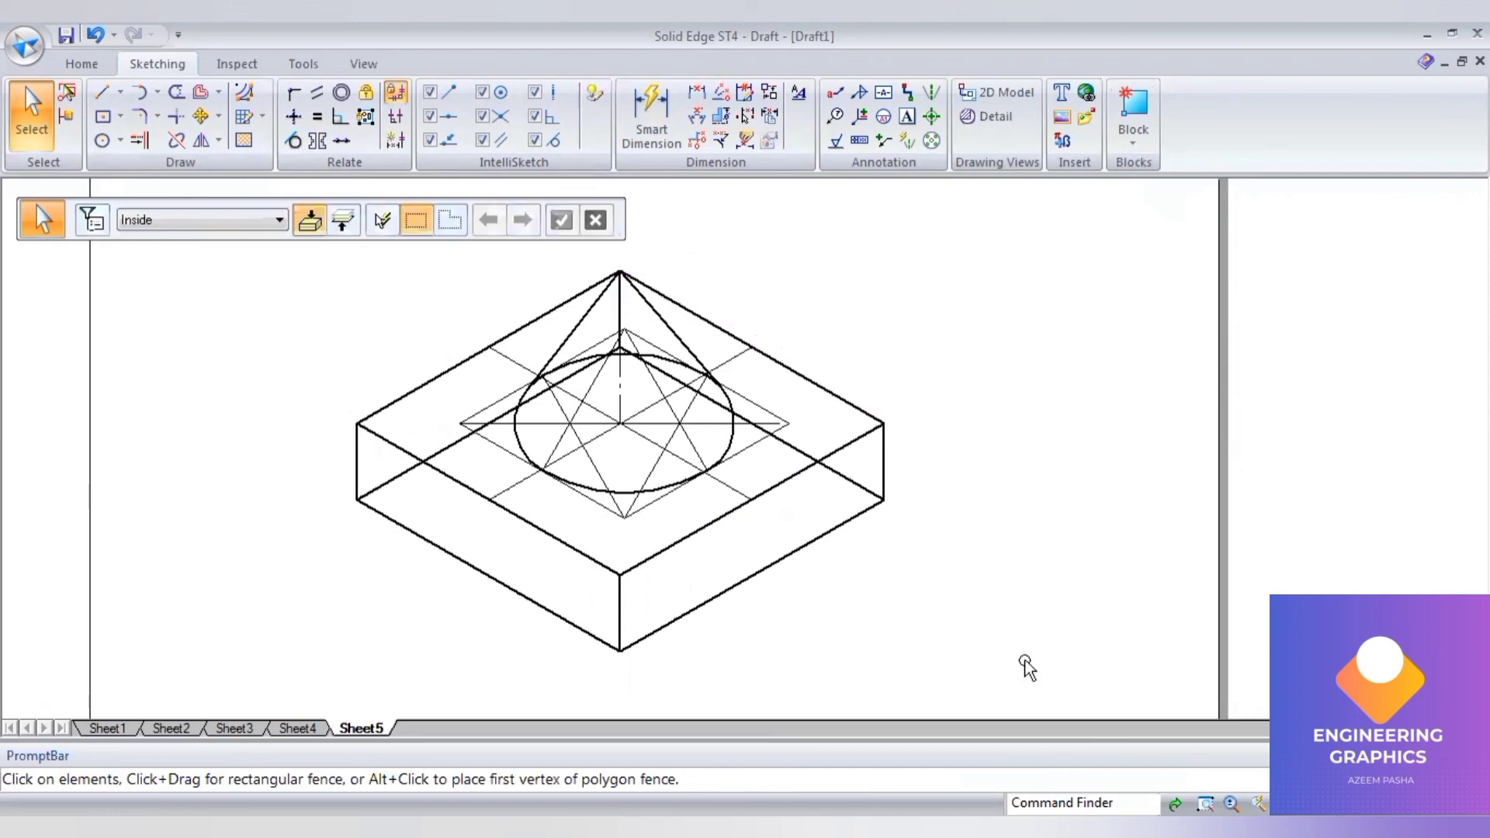
scroll(905, 638, down, 2)
Fence-select the whole cone-and-slab drawing and scale it by 0.82 about the bottom front corner
drag(498, 299, 963, 655)
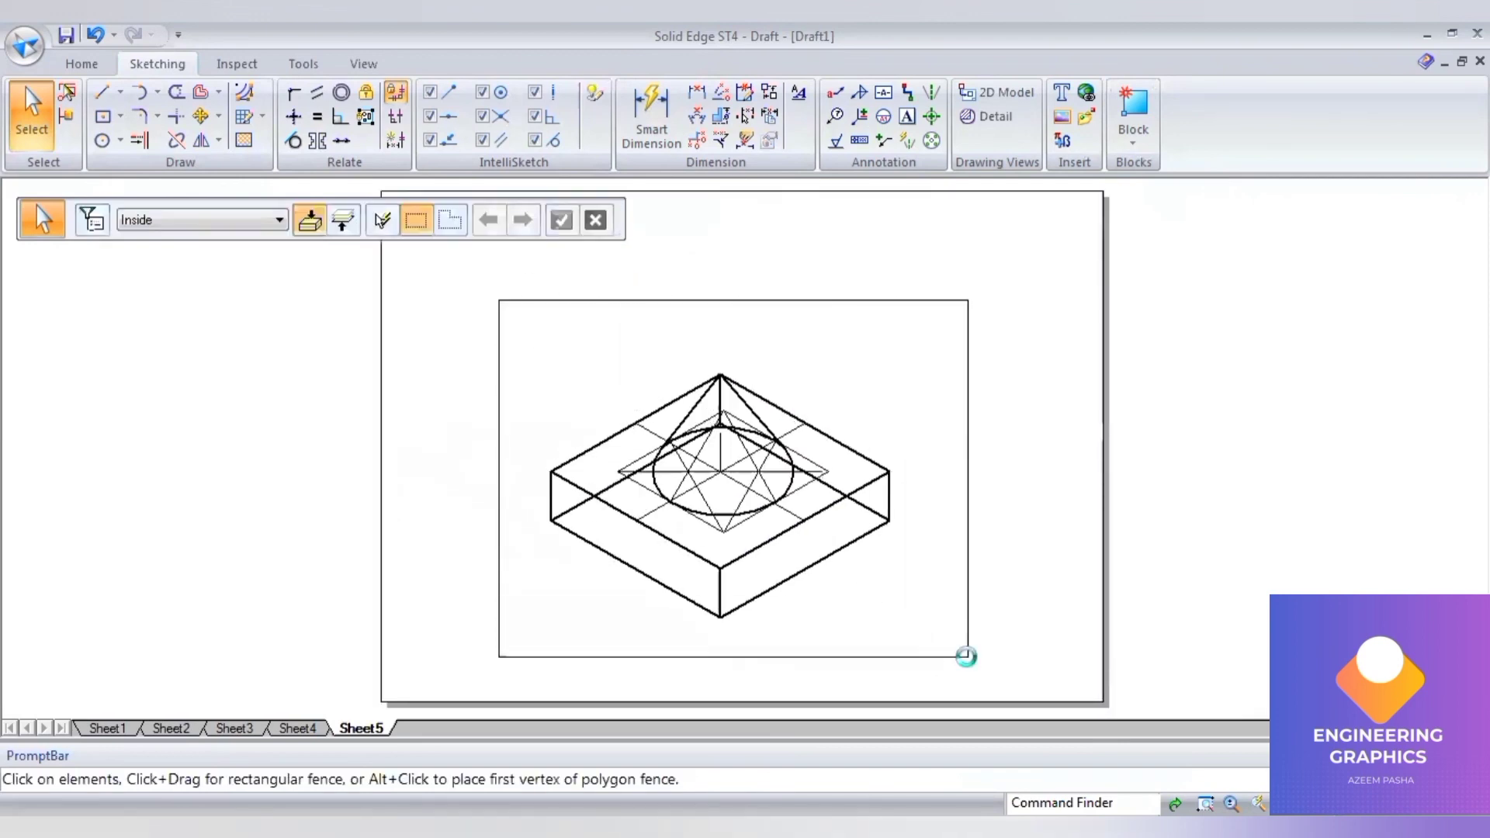
click(219, 141)
click(223, 191)
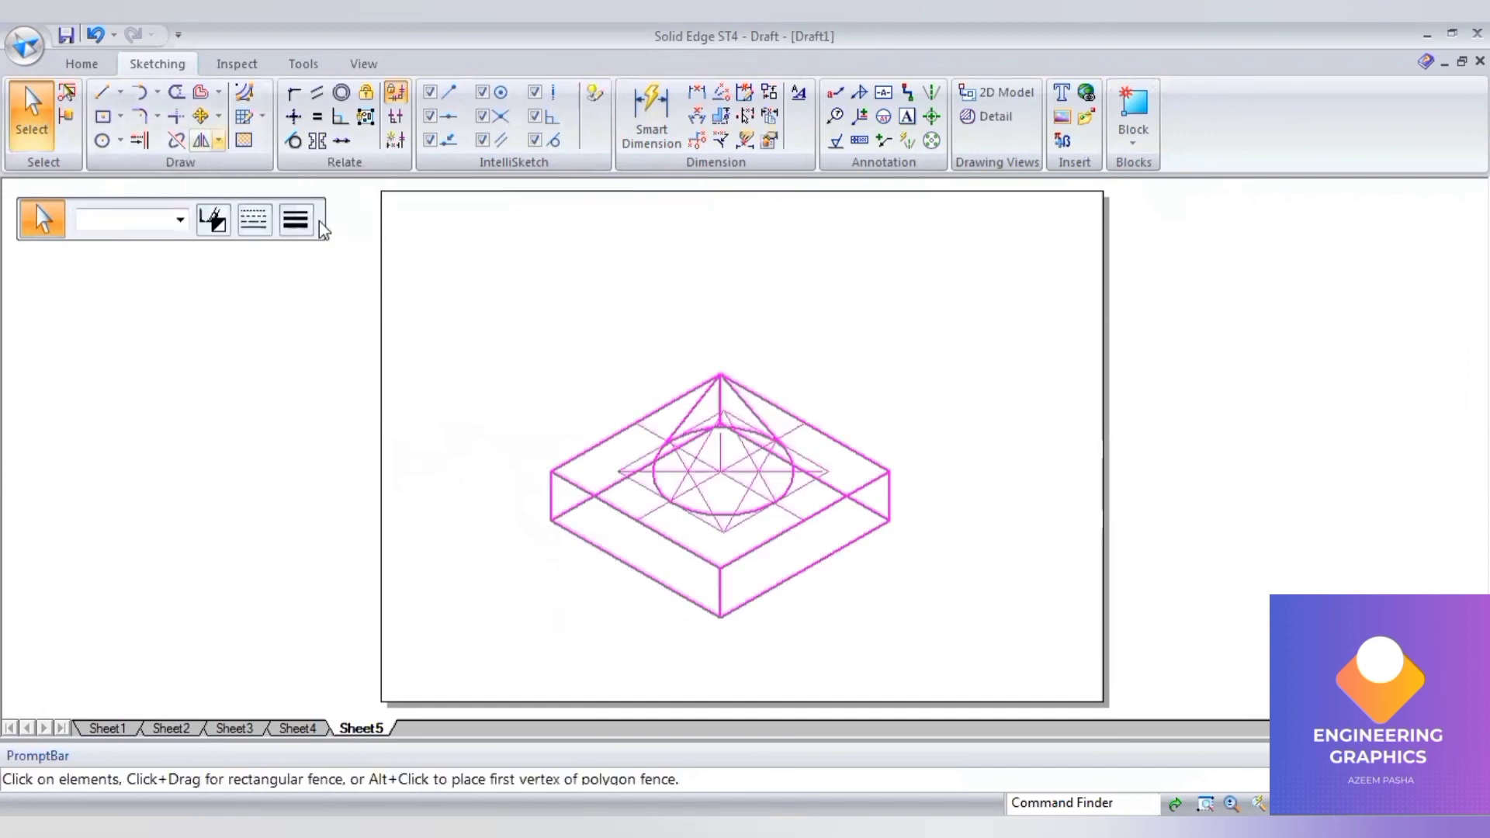
text(0.82)
text(0.816)
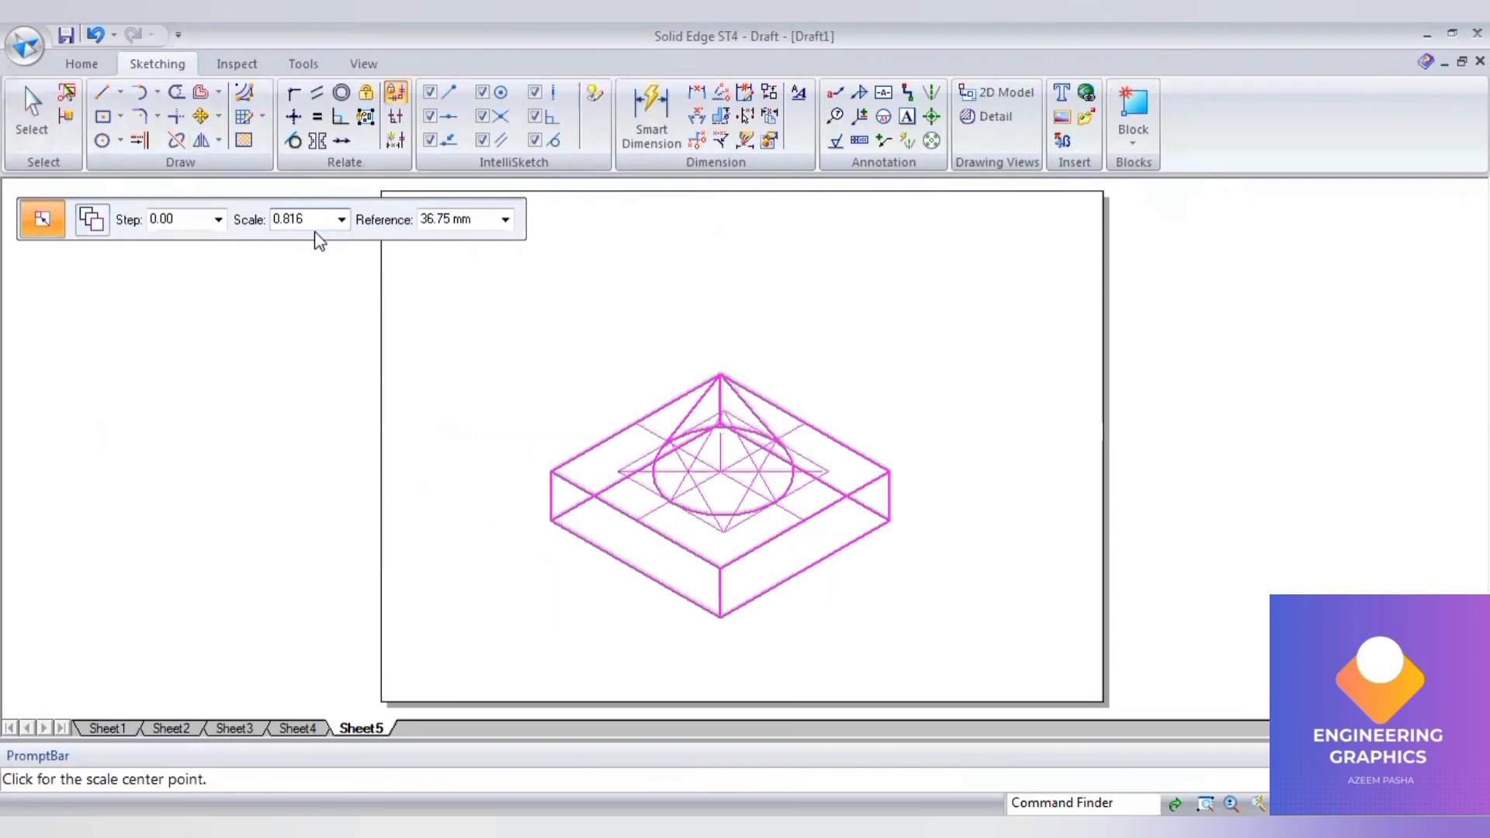
key(Tab)
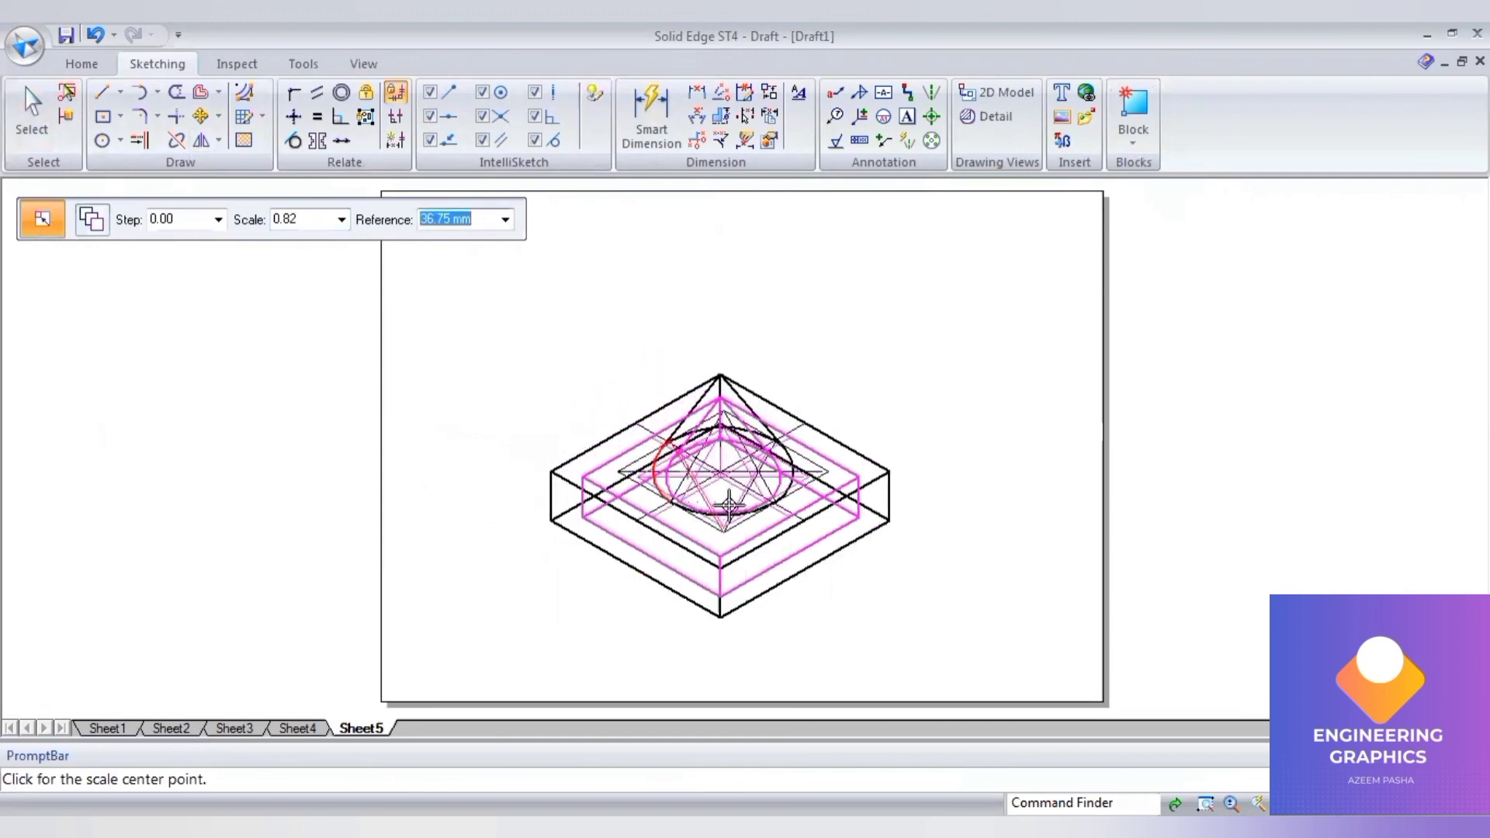
click(724, 612)
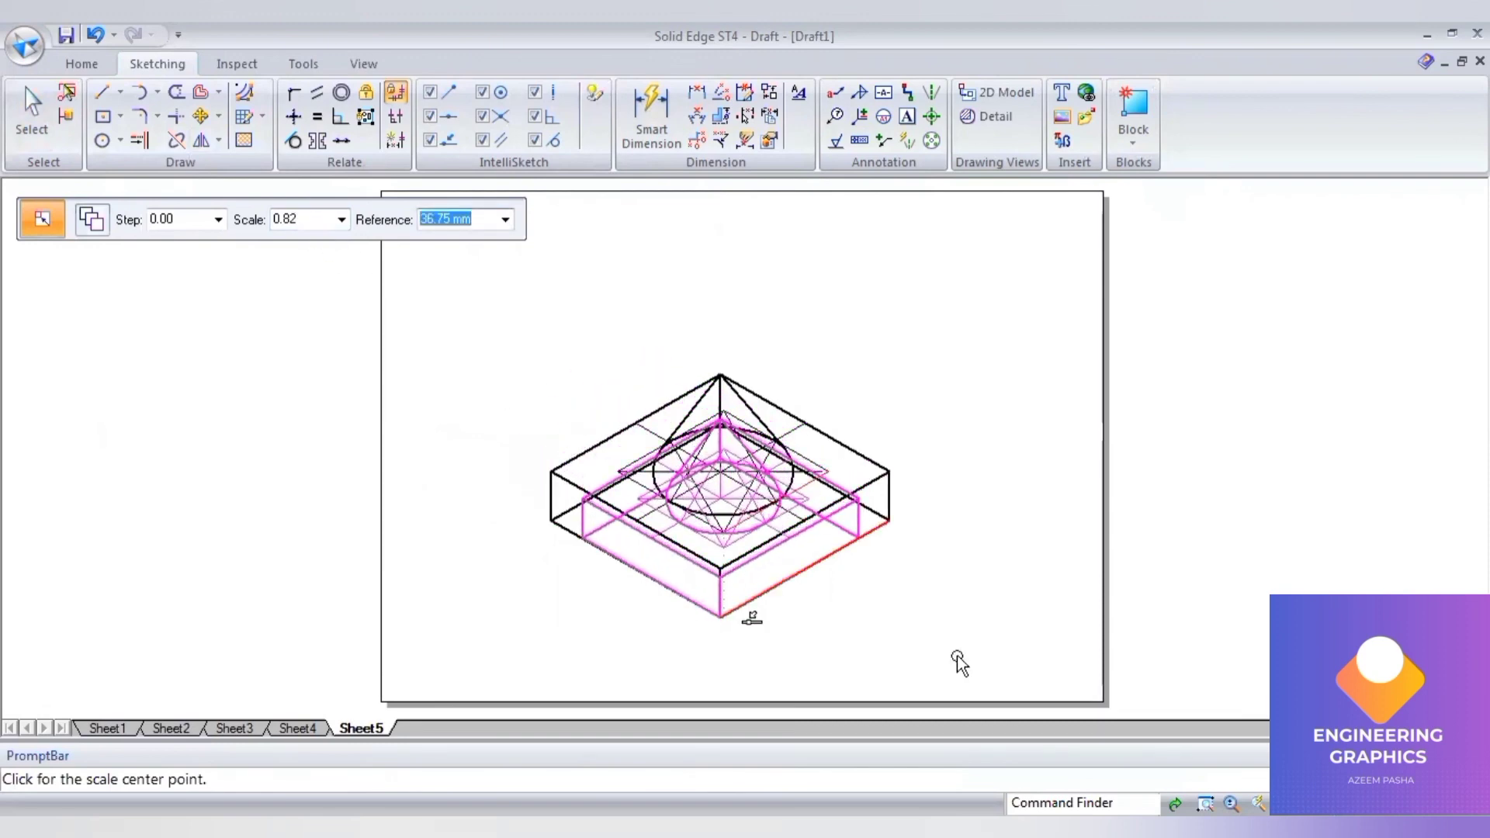